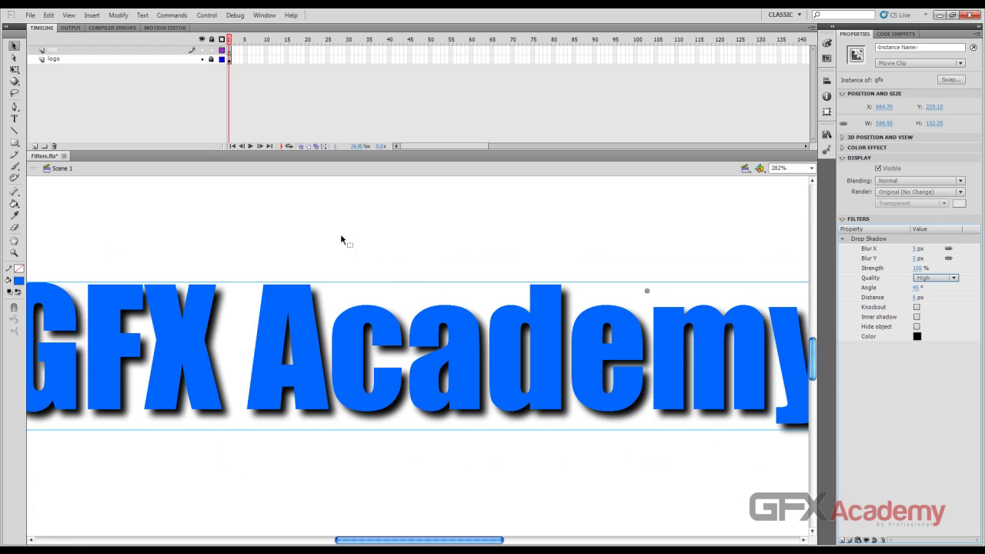
Draw a blue rectangle without outline above the large GFX Academy text and rotate it diagonally by about 45 degrees
{"action": "left_click", "coordinate": [14, 142]}
{"action": "mouse_move", "coordinate": [172, 183]}
{"action": "left_mouse_down"}
{"action": "mouse_move", "coordinate": [304, 269]}
{"action": "mouse_move", "coordinate": [294, 228]}
{"action": "left_mouse_up"}
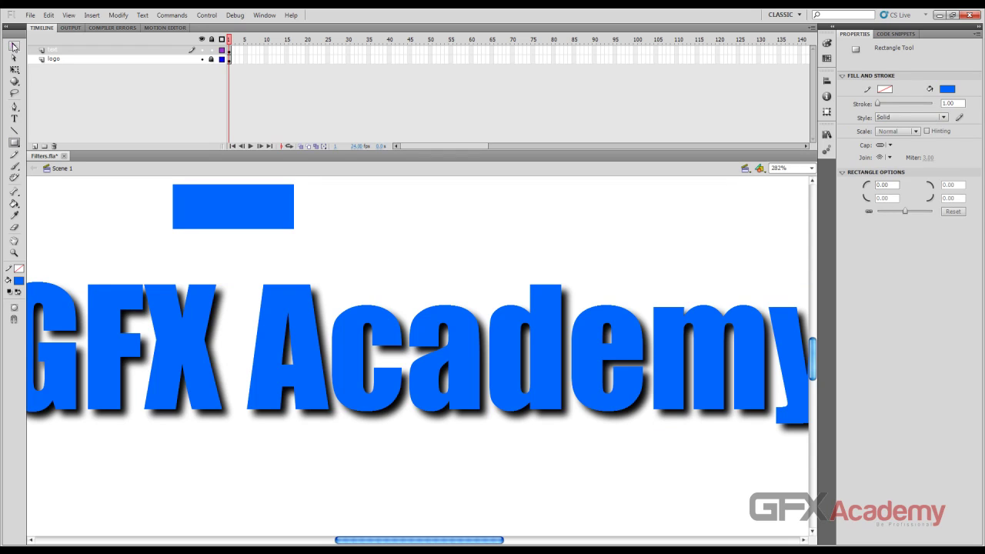
{"action": "left_click", "coordinate": [14, 45]}
{"action": "key", "text": "ctrl+minus"}
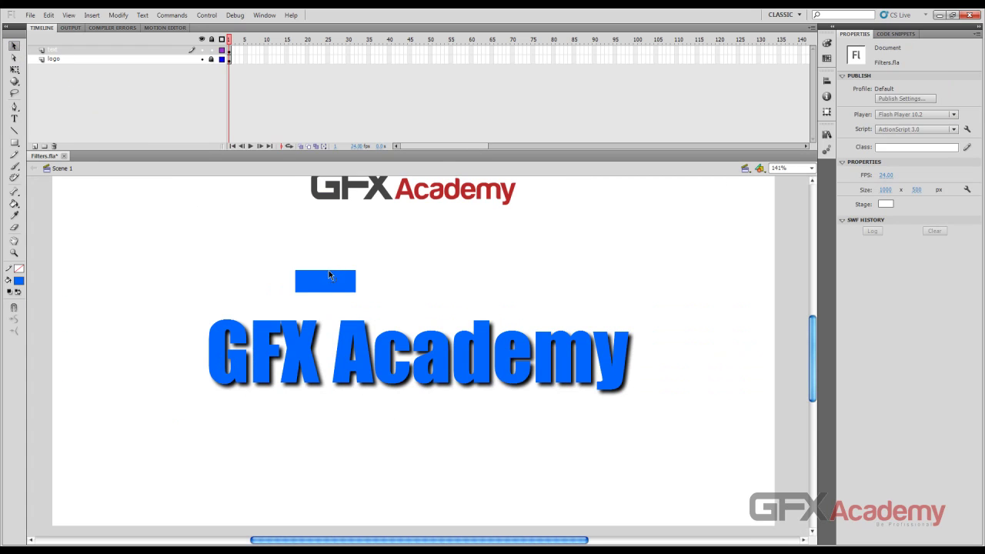
{"action": "left_click_drag", "start_coordinate": [324, 277], "coordinate": [363, 264]}
{"action": "key", "text": "q"}
{"action": "left_click", "coordinate": [350, 262]}
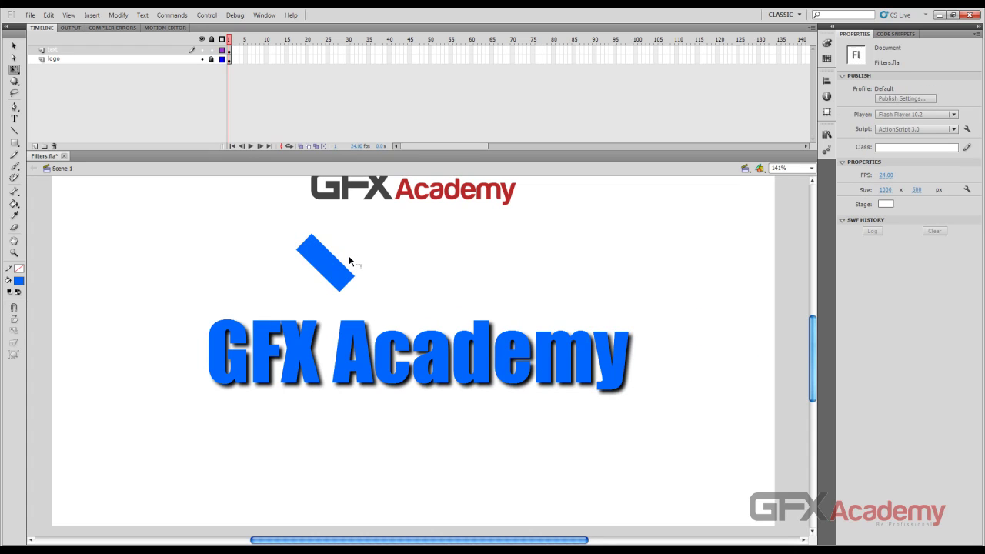
{"action": "key", "text": "v"}
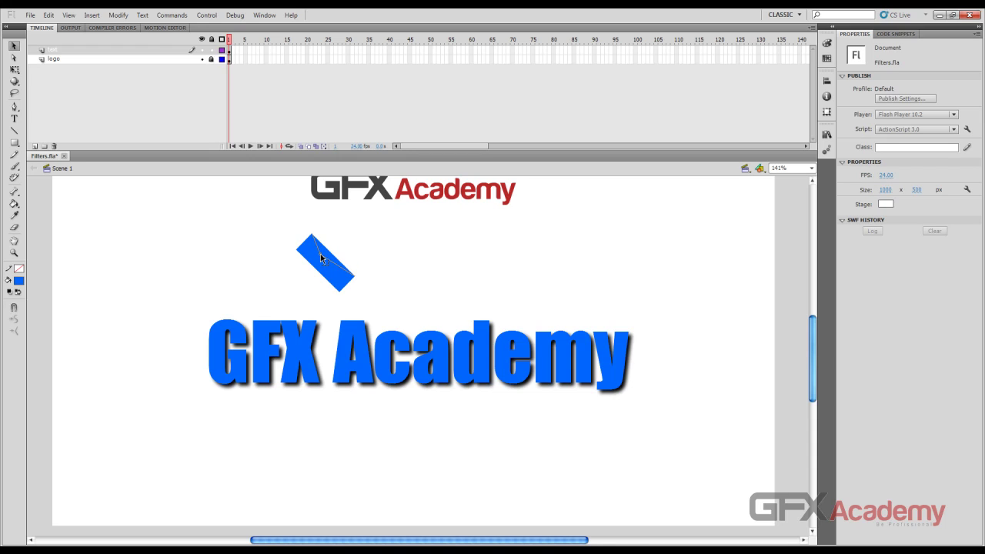
Pull in the rotated rectangle's long sides to form a spotlight shape and move it to the left of the logo
{"action": "left_click_drag", "start_coordinate": [320, 254], "coordinate": [317, 266]}
{"action": "left_click_drag", "start_coordinate": [331, 257], "coordinate": [350, 263]}
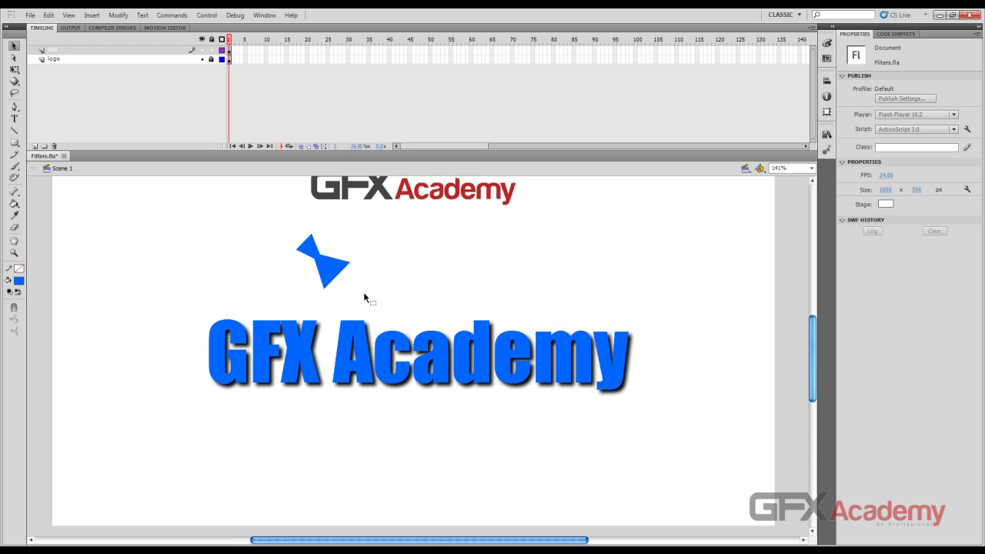
{"action": "left_click_drag", "start_coordinate": [330, 265], "coordinate": [258, 217]}
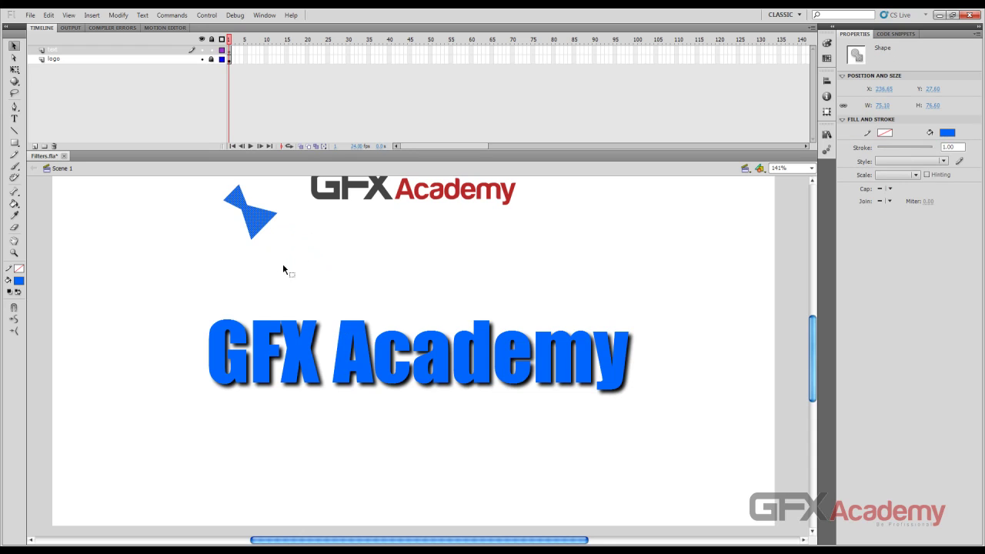
{"action": "left_click", "coordinate": [13, 131]}
{"action": "mouse_move", "coordinate": [261, 243]}
{"action": "left_mouse_down"}
{"action": "mouse_move", "coordinate": [404, 409]}
{"action": "mouse_move", "coordinate": [323, 308]}
{"action": "left_mouse_up"}
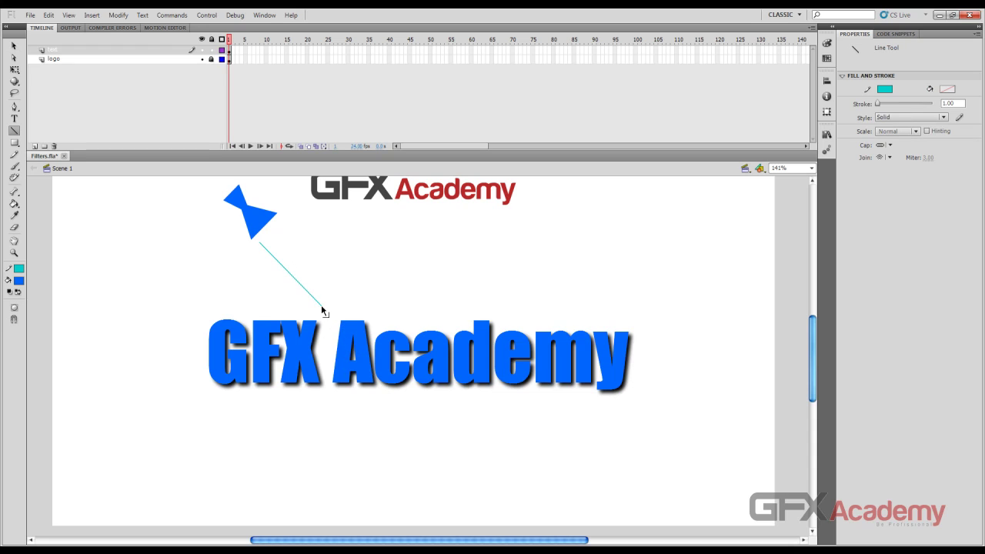
{"action": "left_click", "coordinate": [15, 47]}
{"action": "key", "text": "ctrl+z"}
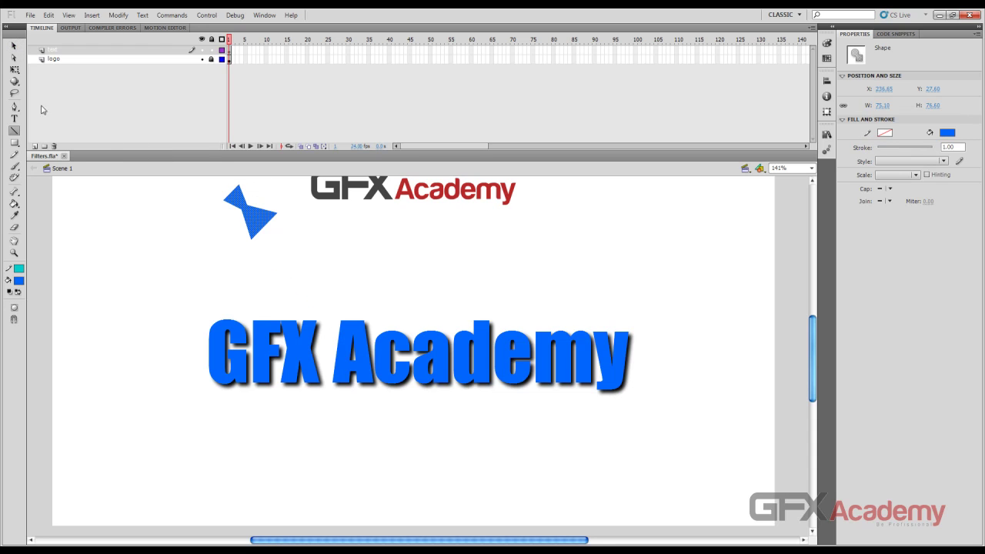
Cut the spotlight shape and paste it in place on a new layer above the text layer
{"action": "left_click", "coordinate": [14, 45]}
{"action": "key", "text": "Delete"}
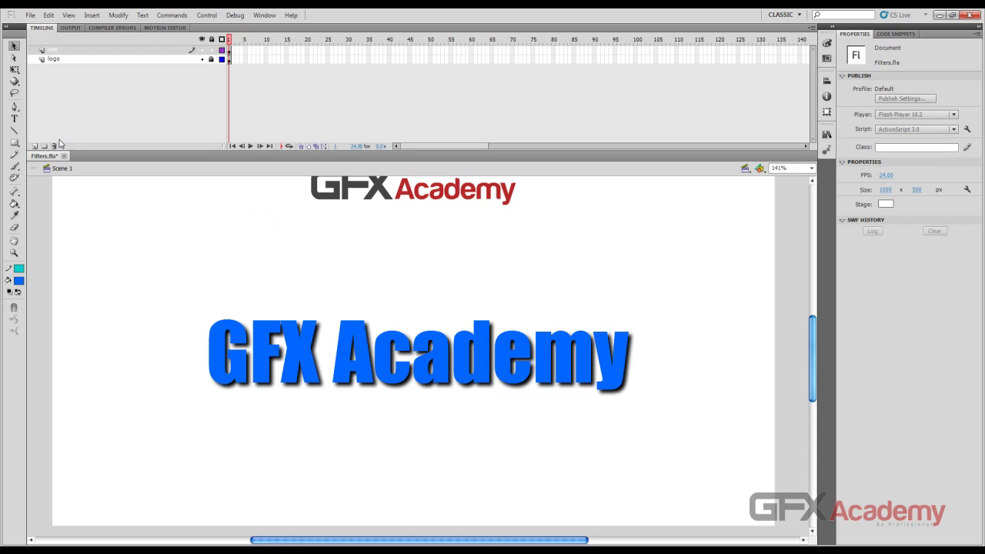
{"action": "left_click", "coordinate": [35, 145]}
{"action": "key", "text": "ctrl+shift+v"}
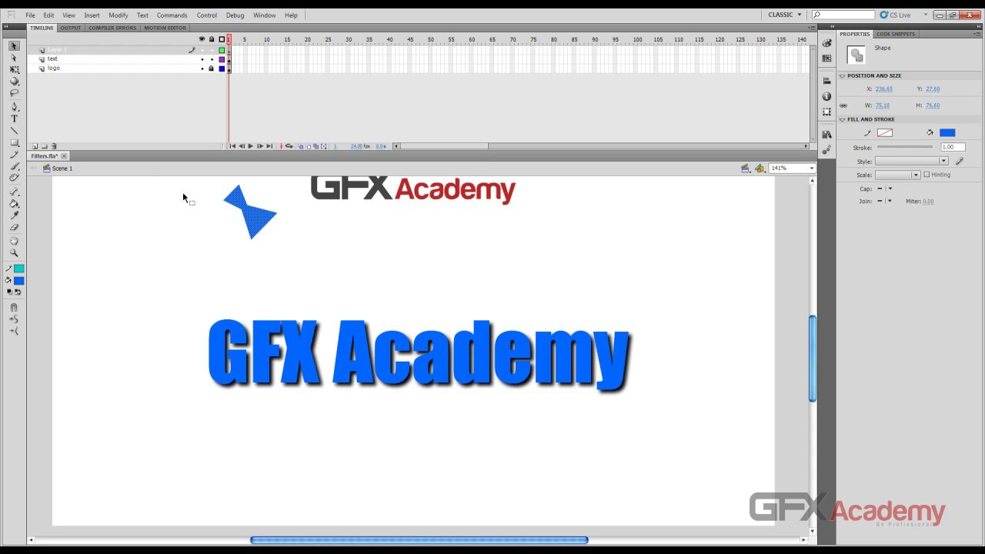
Draw two parallel diagonal lines as light rays from the spotlight shape down across the GFX Academy text
{"action": "left_click", "coordinate": [14, 130]}
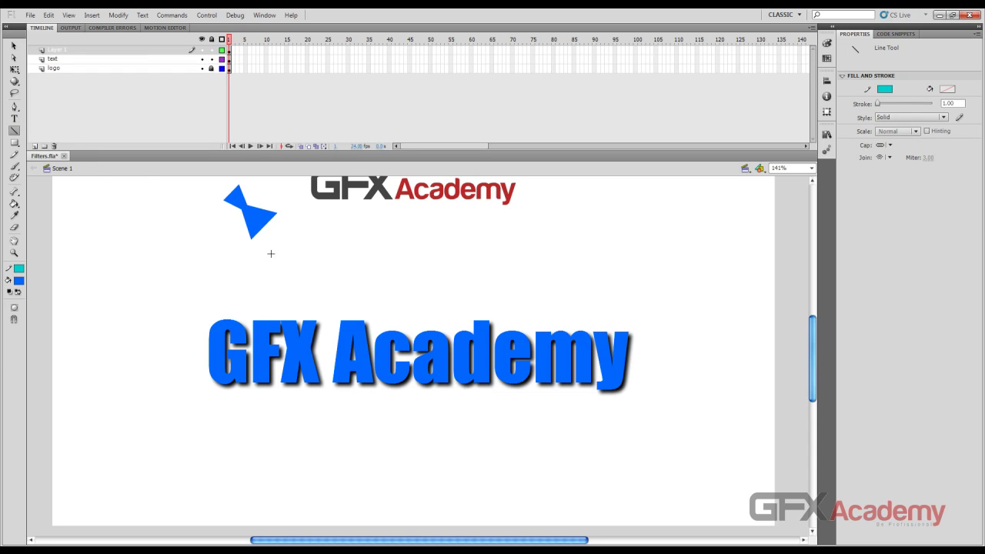
{"action": "left_click_drag", "start_coordinate": [260, 241], "coordinate": [418, 432]}
{"action": "left_click_drag", "start_coordinate": [282, 220], "coordinate": [452, 416]}
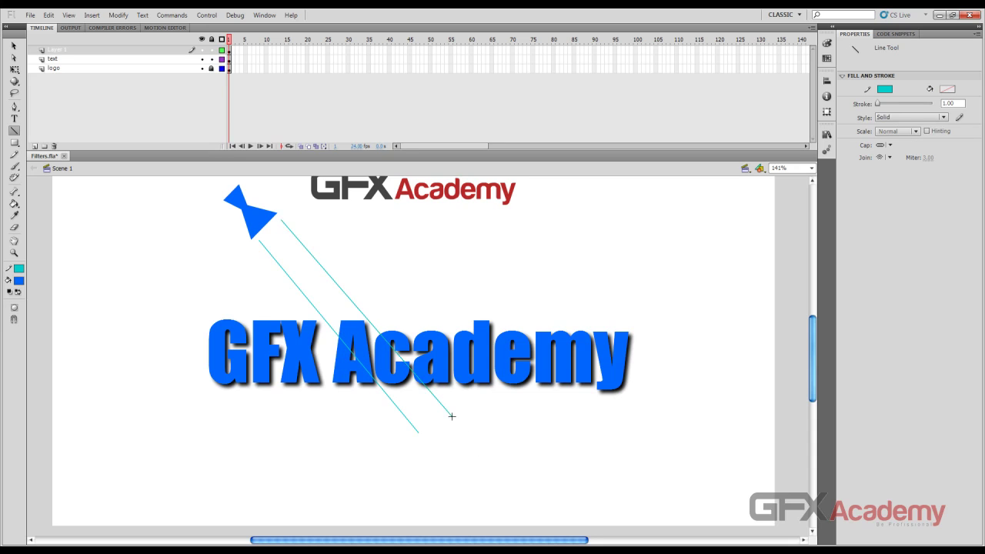
{"action": "left_click", "coordinate": [14, 46]}
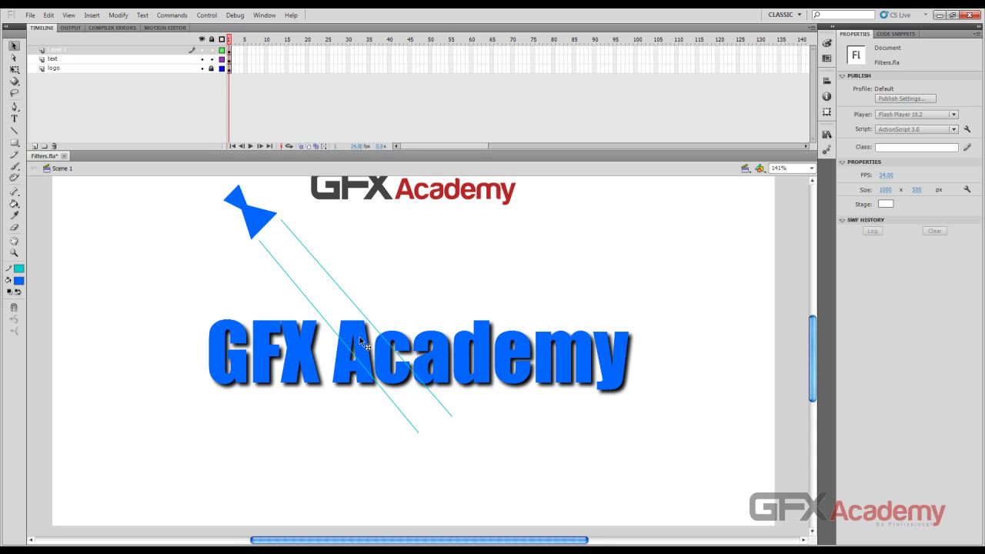
Try different drop shadow angles on the large GFX Academy text and set the angle to 90°
{"action": "left_click", "coordinate": [528, 348]}
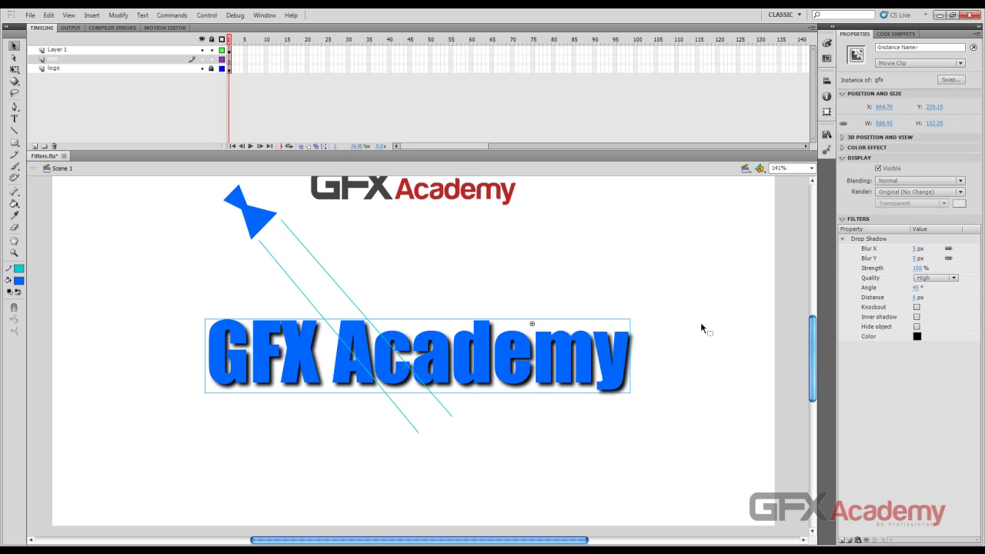
{"action": "left_click", "coordinate": [917, 287]}
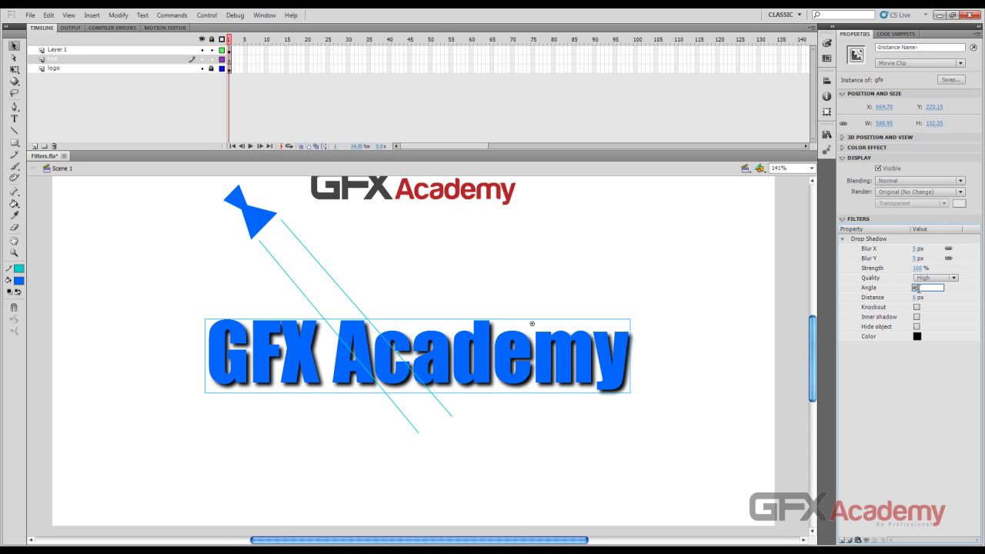
{"action": "type", "text": "90"}
{"action": "key", "text": "Return"}
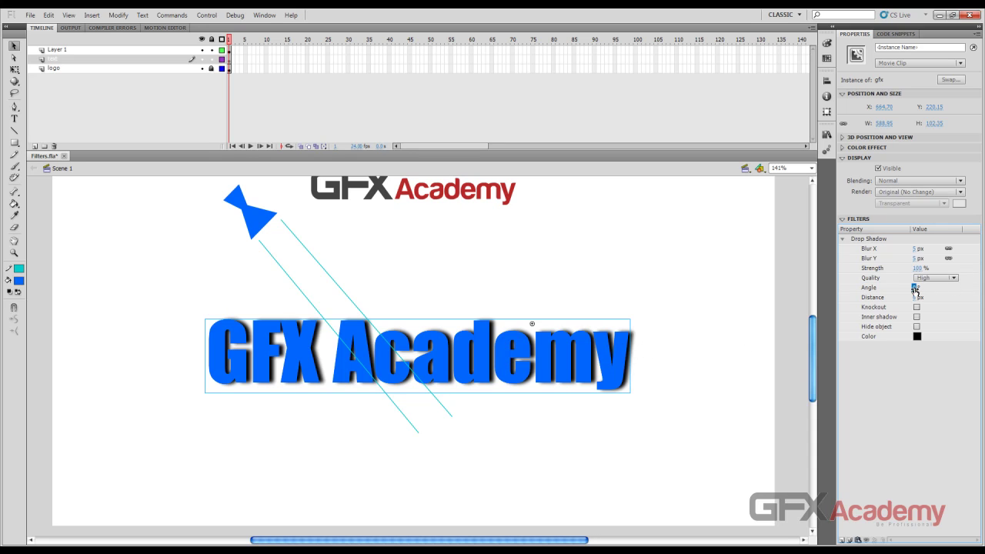
{"action": "left_click_drag", "start_coordinate": [928, 293], "coordinate": [912, 176]}
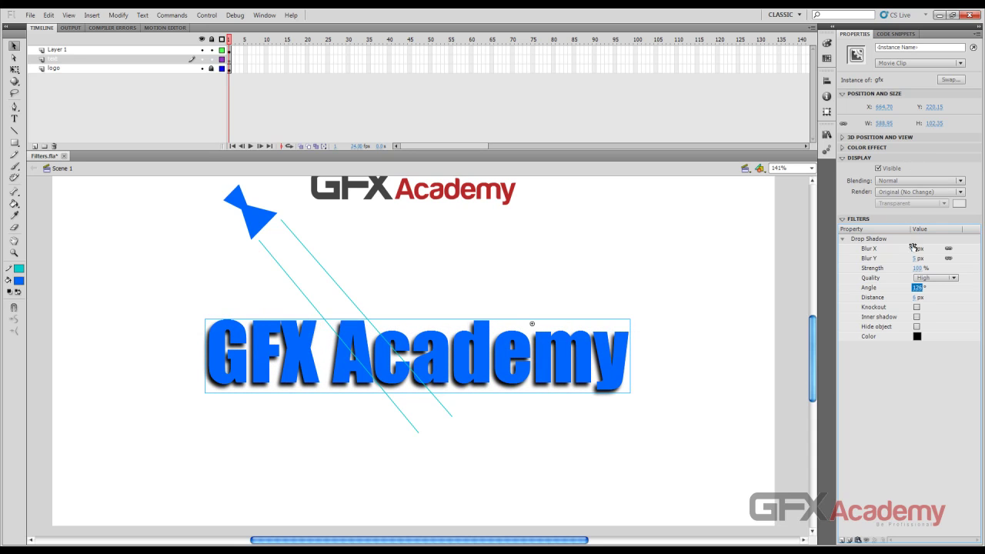
{"action": "left_click", "coordinate": [920, 287]}
{"action": "type", "text": "45"}
{"action": "key", "text": "Return"}
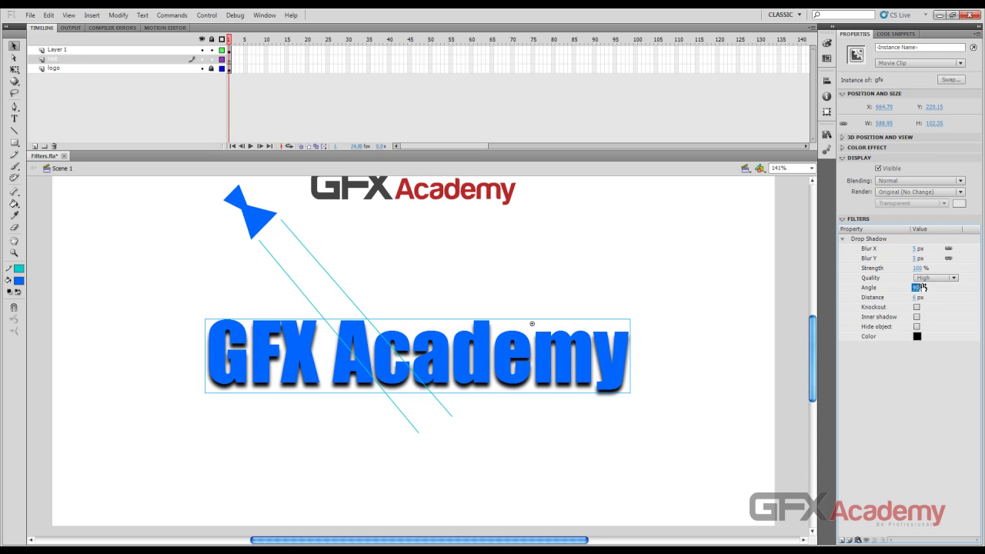
Move the spotlight shape to just below the logo and delete both diagonal light-ray lines
{"action": "left_click", "coordinate": [256, 217]}
{"action": "left_click_drag", "start_coordinate": [256, 217], "coordinate": [419, 223]}
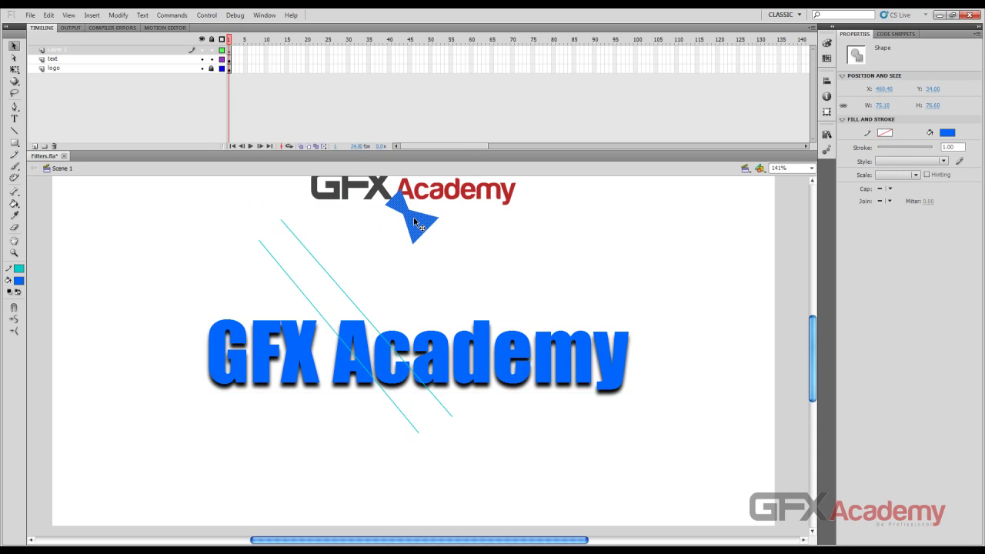
{"action": "left_click", "coordinate": [333, 283]}
{"action": "key", "text": "Delete"}
{"action": "left_click", "coordinate": [308, 303]}
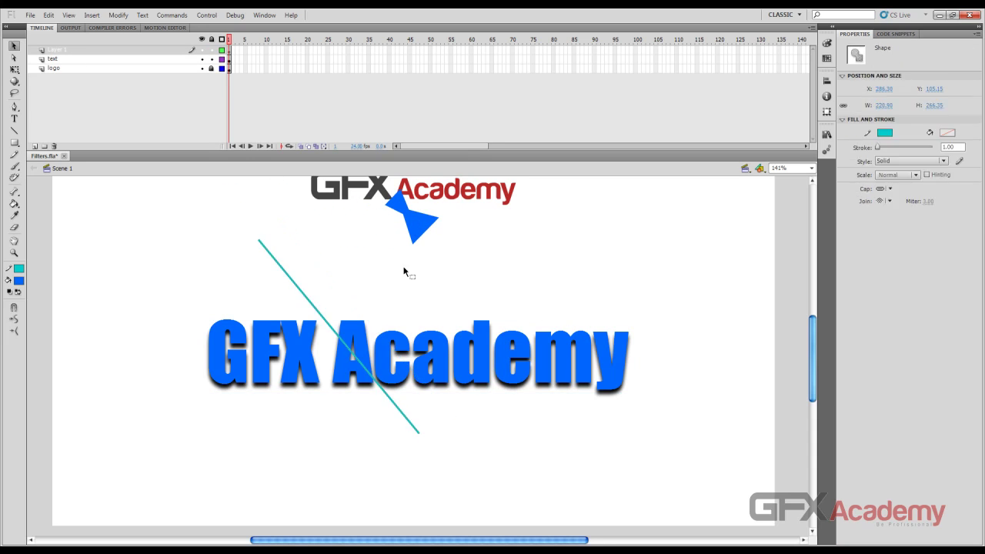
{"action": "key", "text": "Delete"}
Rotate the spotlight shape to point straight down and position it centred above the large text
{"action": "left_click", "coordinate": [422, 228]}
{"action": "key", "text": "q"}
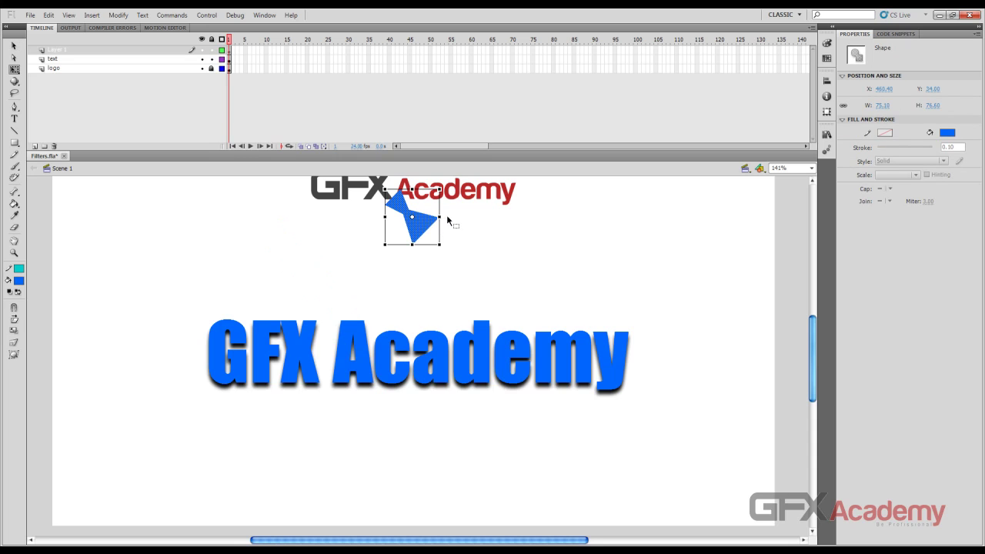
{"action": "left_click_drag", "start_coordinate": [449, 244], "coordinate": [424, 274]}
{"action": "left_click_drag", "start_coordinate": [413, 204], "coordinate": [420, 217]}
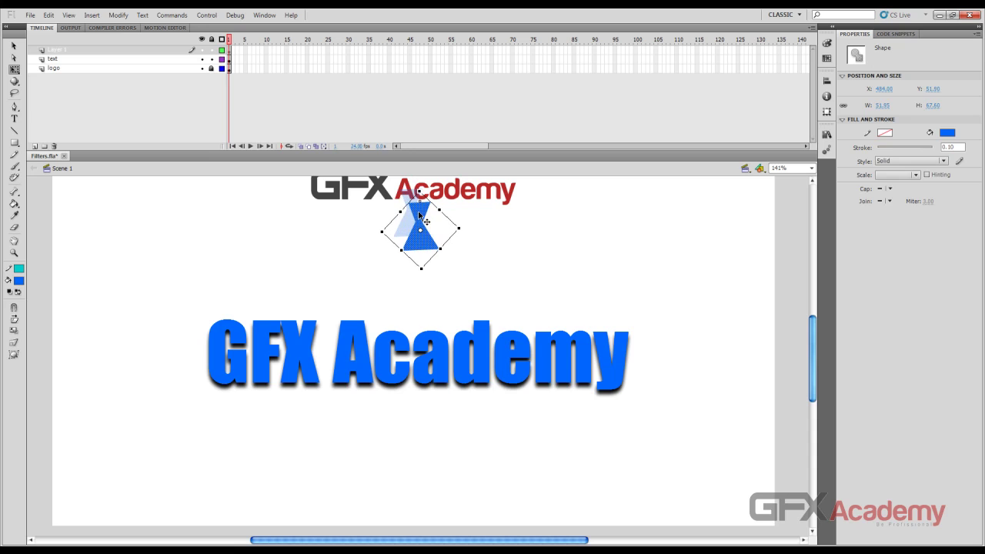
{"action": "key", "text": "v"}
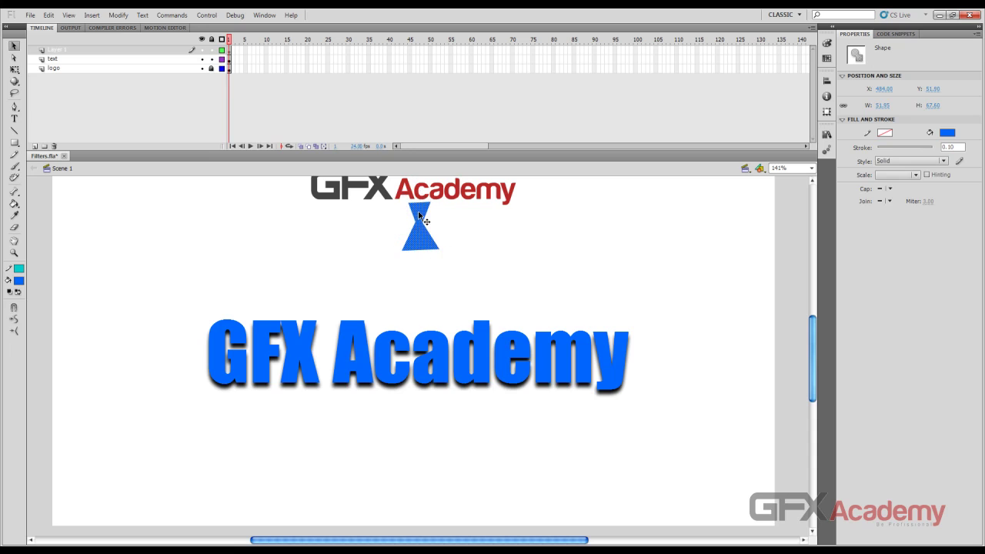
Try a drop shadow distance of 0 px on the large GFX Academy text
{"action": "left_click", "coordinate": [499, 359]}
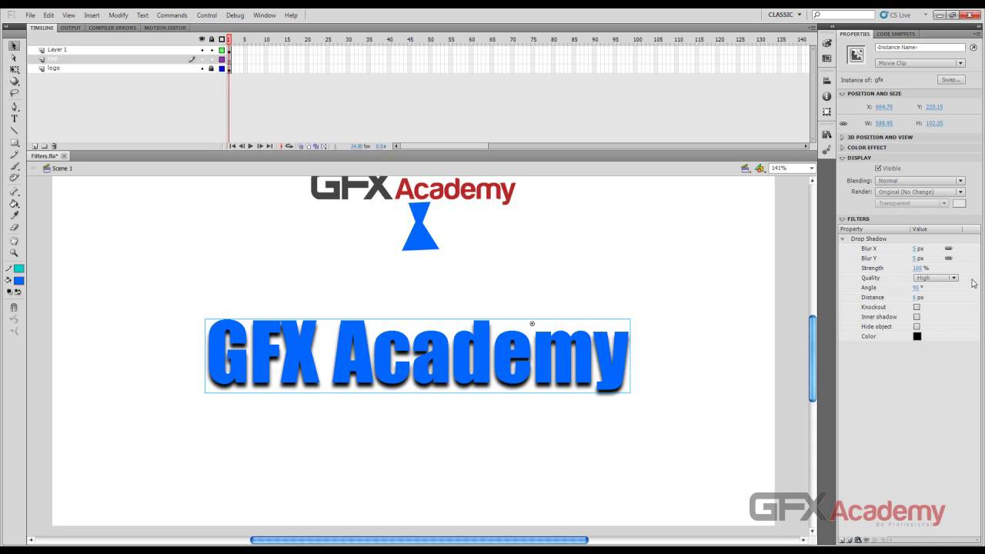
{"action": "left_click", "coordinate": [914, 297]}
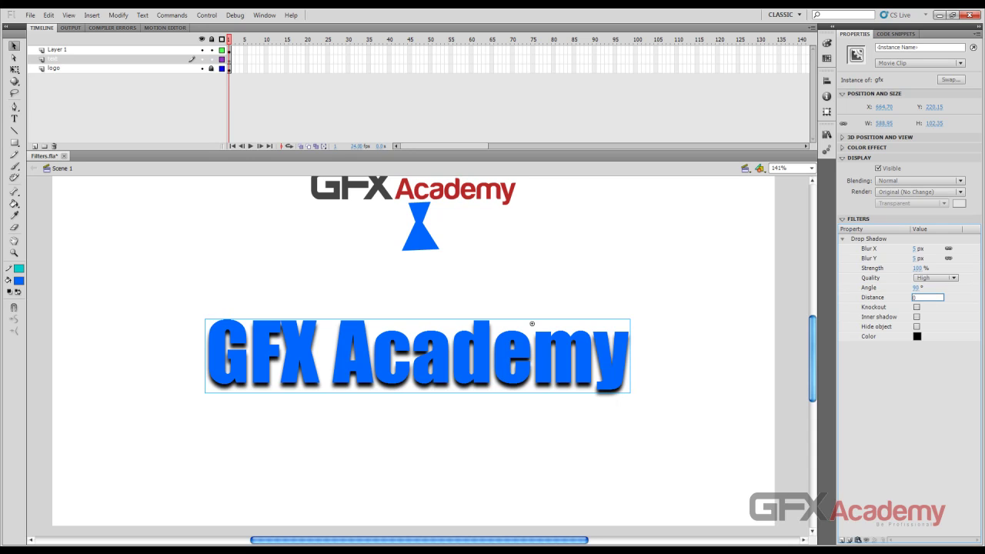
{"action": "type", "text": "0"}
{"action": "key", "text": "Return"}
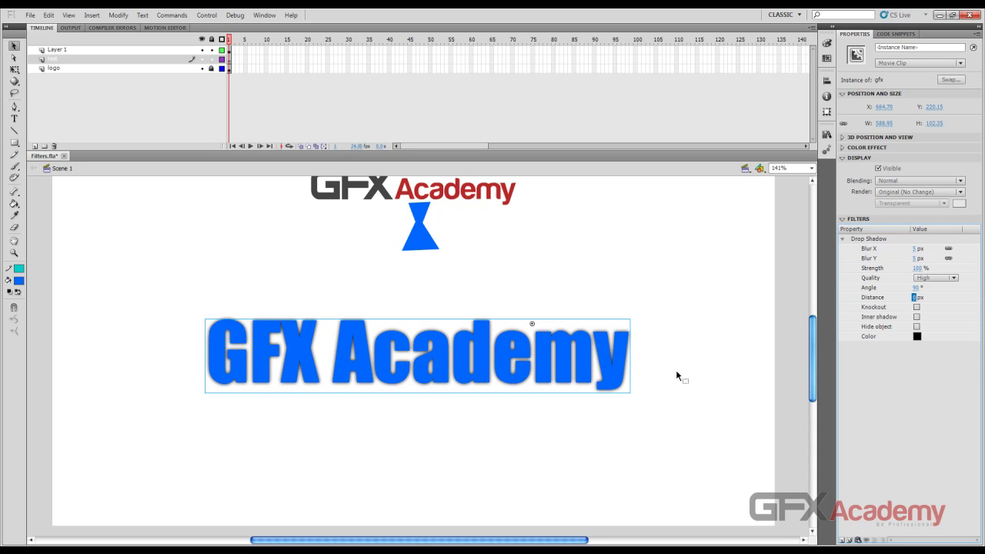
Increase the text's drop shadow distance gradually to 47 px
{"action": "key", "text": "ctrl+equal"}
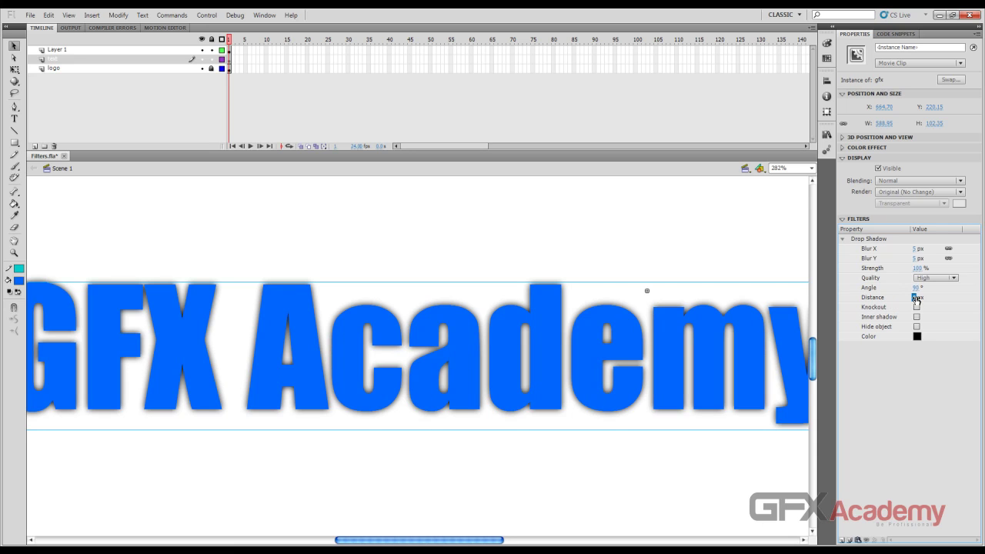
{"action": "key", "text": "Up"}
{"action": "key", "text": "Up"}
{"action": "key", "text": "Up"}
{"action": "key", "text": "Up"}
{"action": "key", "text": "Up"}
{"action": "key", "text": "Up"}
{"action": "key", "text": "Up"}
{"action": "key", "text": "Up"}
{"action": "key", "text": "Up"}
{"action": "key", "text": "Up"}
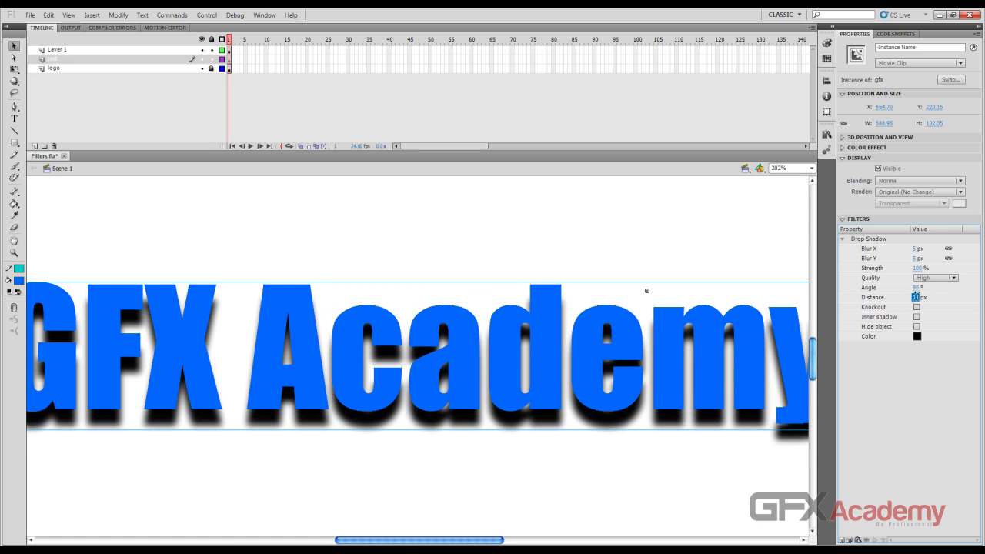
{"action": "key", "text": "Up"}
{"action": "key", "text": "Up"}
{"action": "key", "text": "Up"}
{"action": "key", "text": "Up"}
{"action": "key", "text": "Up"}
{"action": "key", "text": "Up"}
{"action": "key", "text": "Up"}
{"action": "key", "text": "Up"}
{"action": "key", "text": "Up"}
{"action": "key", "text": "Up"}
{"action": "key", "text": "Up"}
{"action": "key", "text": "Up"}
{"action": "key", "text": "Up"}
{"action": "key", "text": "Up"}
{"action": "key", "text": "Up"}
{"action": "key", "text": "Up"}
{"action": "key", "text": "Up"}
{"action": "key", "text": "Up"}
{"action": "key", "text": "Up"}
{"action": "key", "text": "Up"}
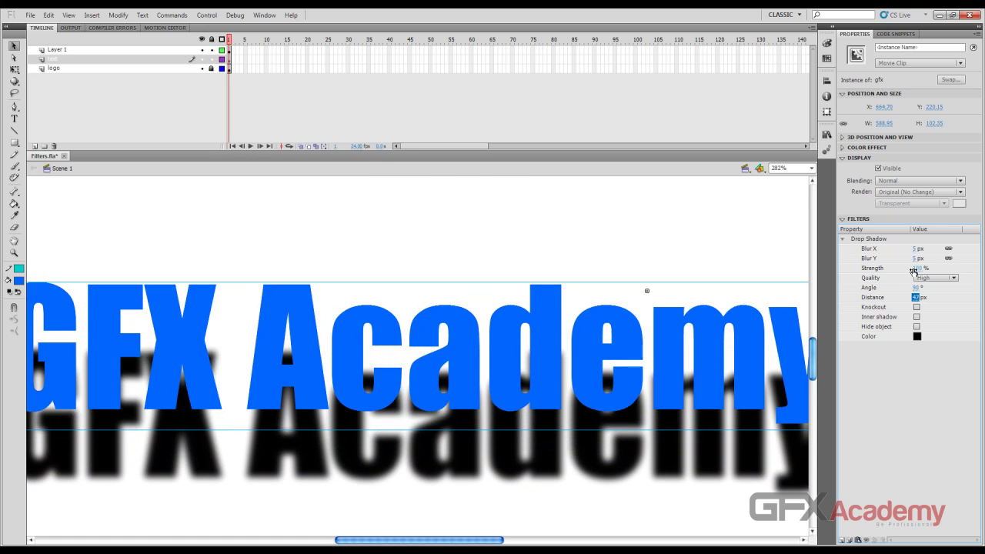
Save the document with auto-recovery enabled
{"action": "key", "text": "ctrl+minus"}
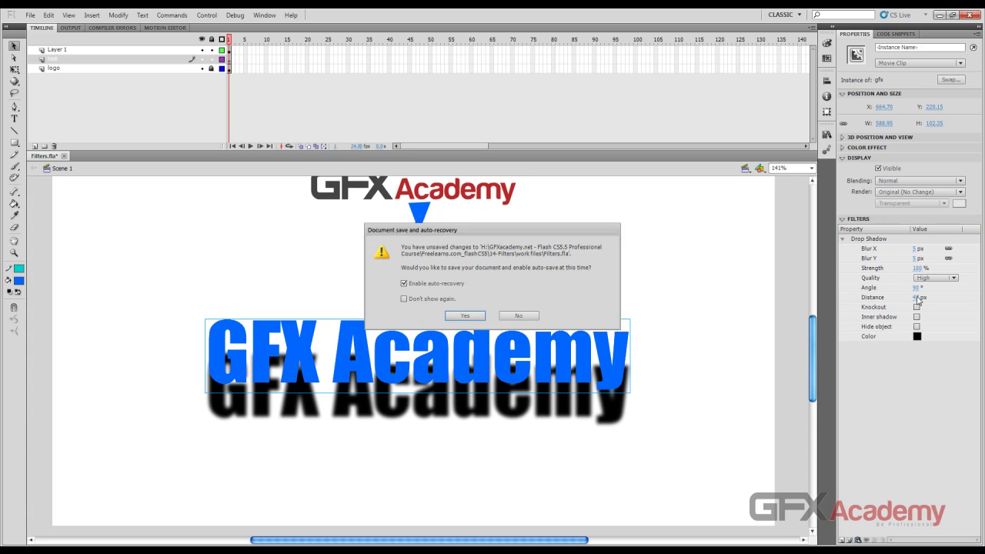
{"action": "left_click", "coordinate": [464, 316]}
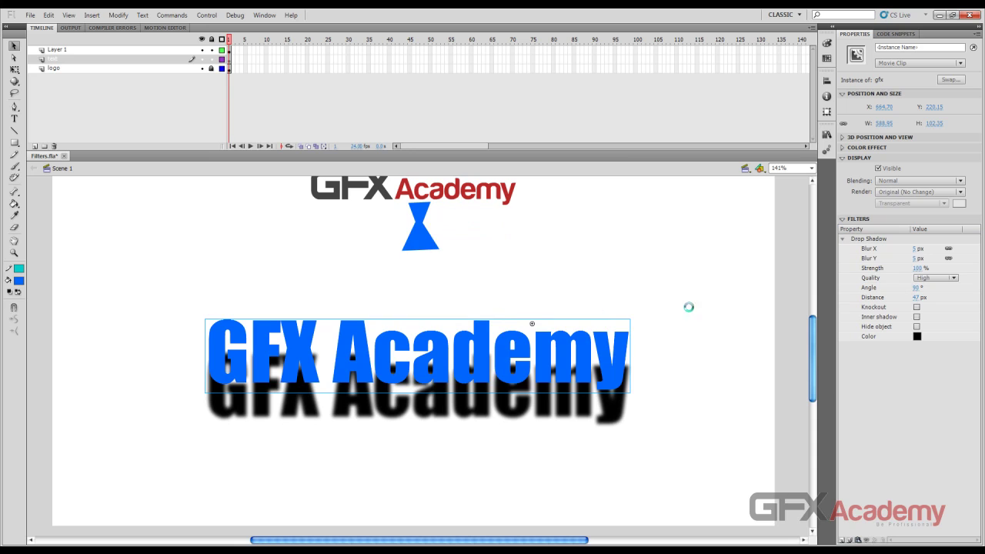
Reduce the text's drop shadow distance to 10 px, settle on 6 px, and enable Knockout
{"action": "left_click", "coordinate": [915, 297]}
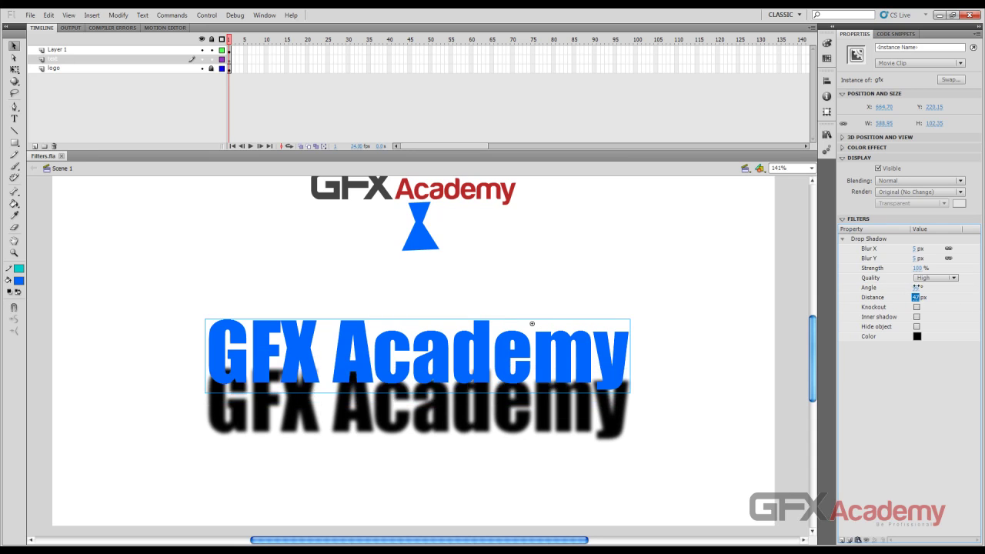
{"action": "type", "text": "13"}
{"action": "type", "text": "10"}
{"action": "key", "text": "Return"}
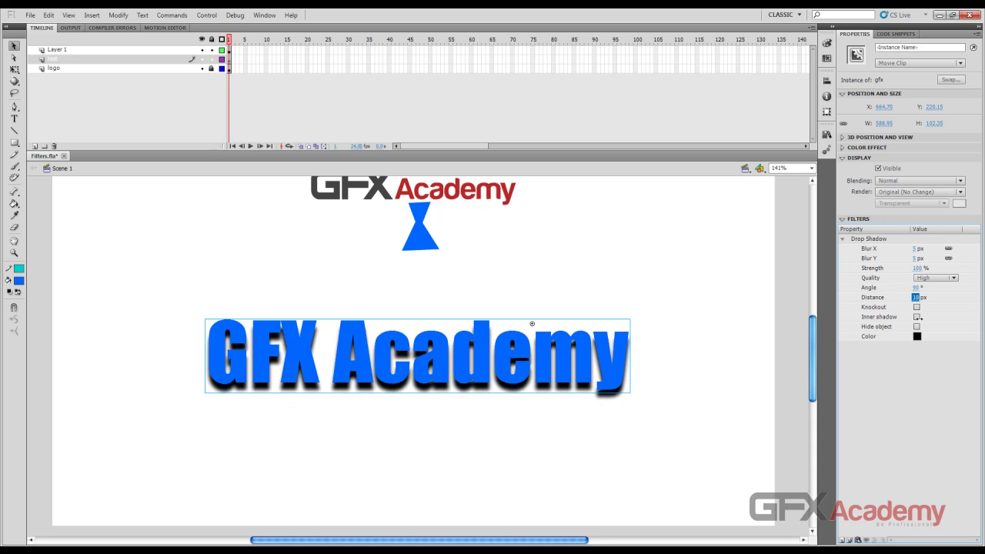
{"action": "type", "text": "6"}
{"action": "key", "text": "Return"}
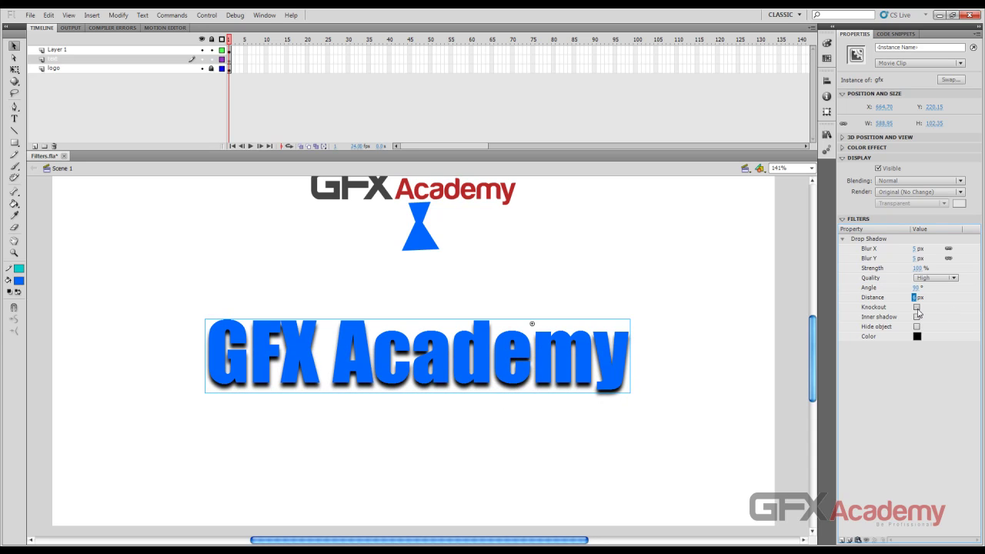
{"action": "left_click", "coordinate": [916, 307]}
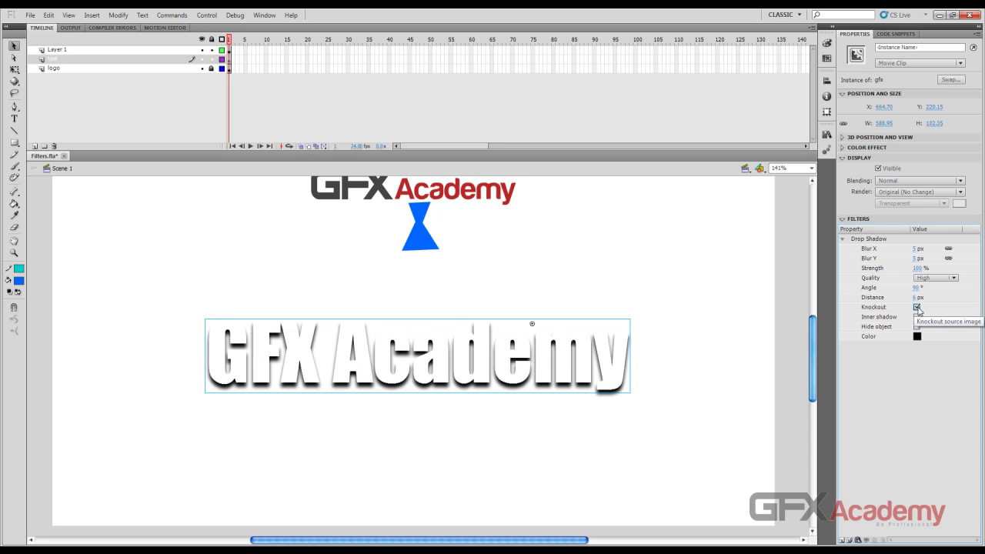
Turn off Knockout on the text's drop shadow, then try Inner shadow and switch it off again
{"action": "left_click", "coordinate": [916, 307]}
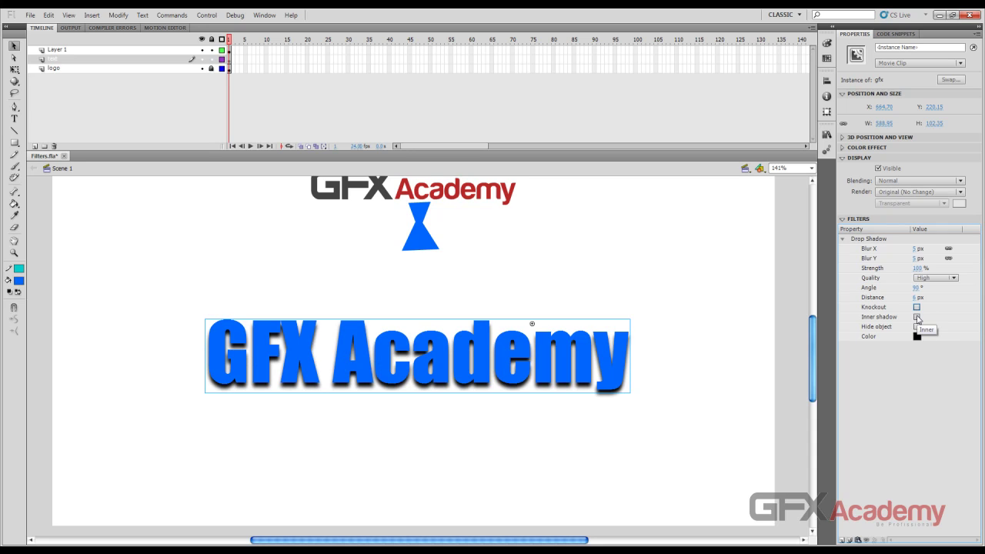
{"action": "left_click", "coordinate": [916, 317]}
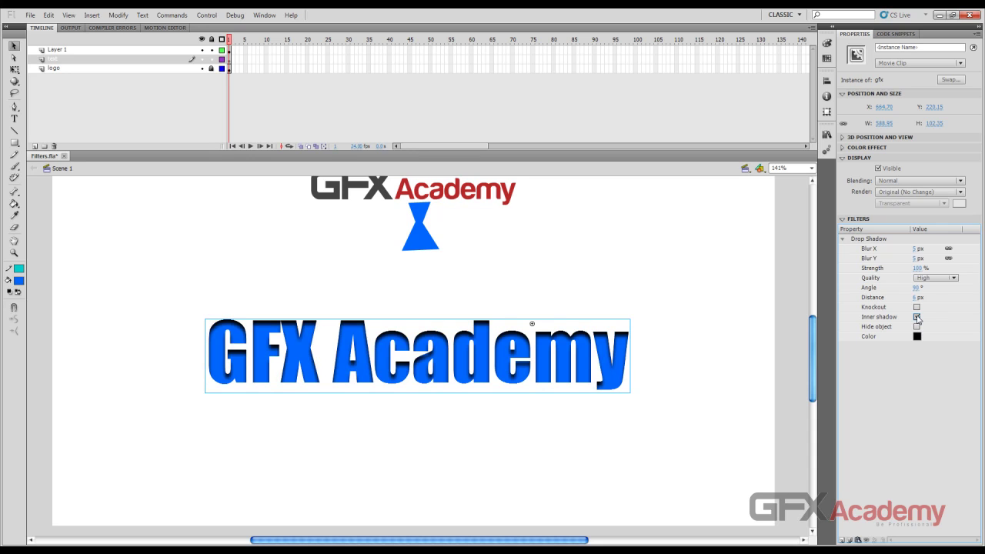
{"action": "left_click", "coordinate": [916, 317]}
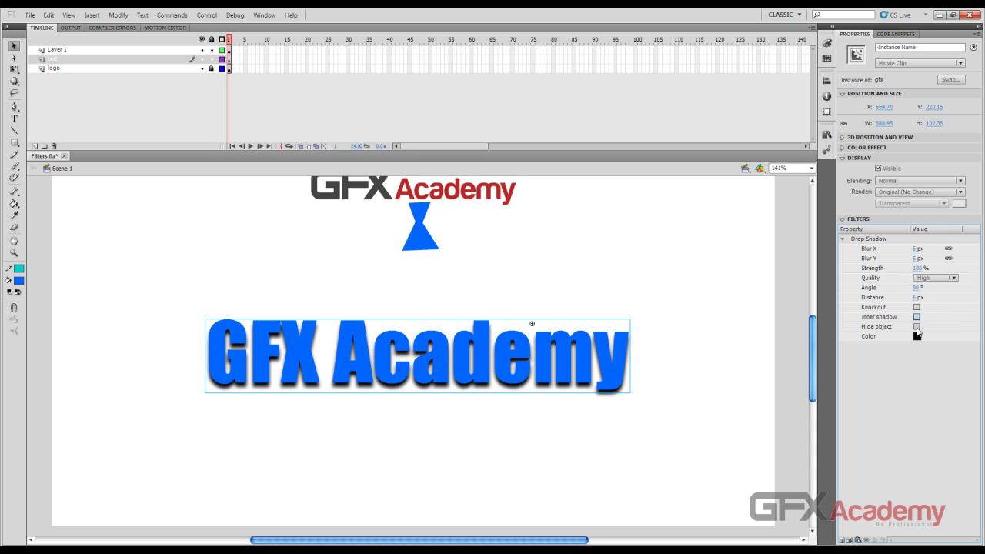
Try combinations of Hide object, Knockout and Inner shadow on the text's drop shadow, ending with all three disabled
{"action": "left_click", "coordinate": [917, 327]}
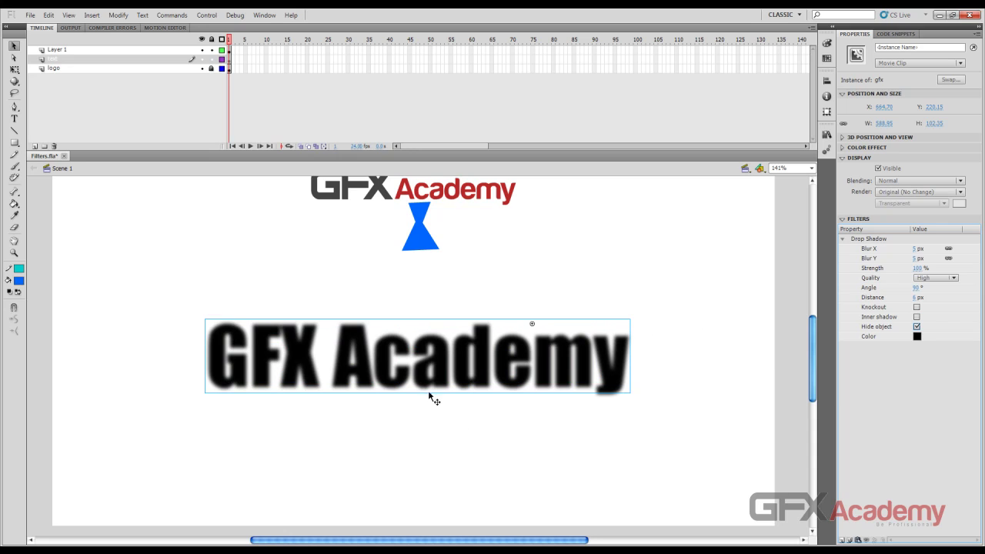
{"action": "left_click", "coordinate": [916, 308]}
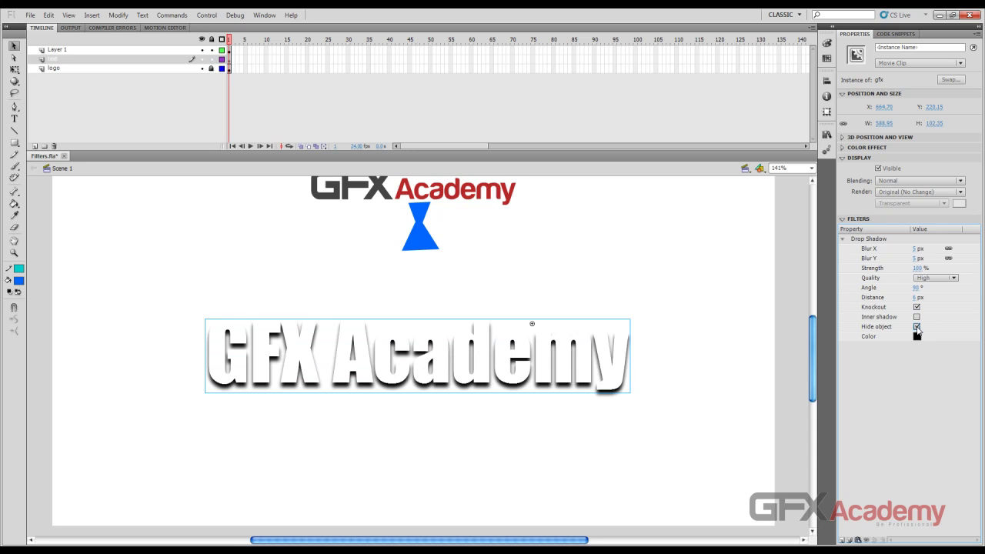
{"action": "left_click", "coordinate": [917, 317]}
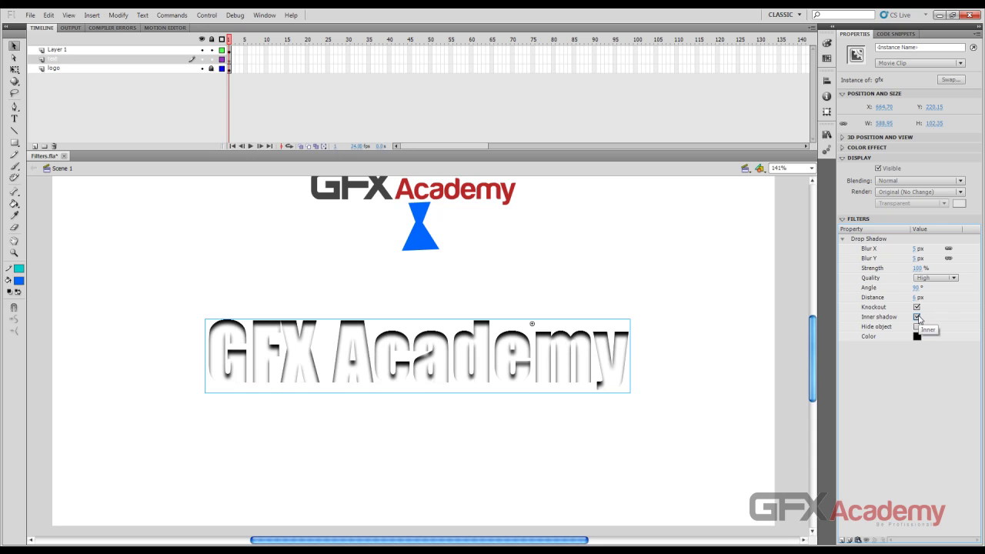
{"action": "left_click", "coordinate": [916, 307]}
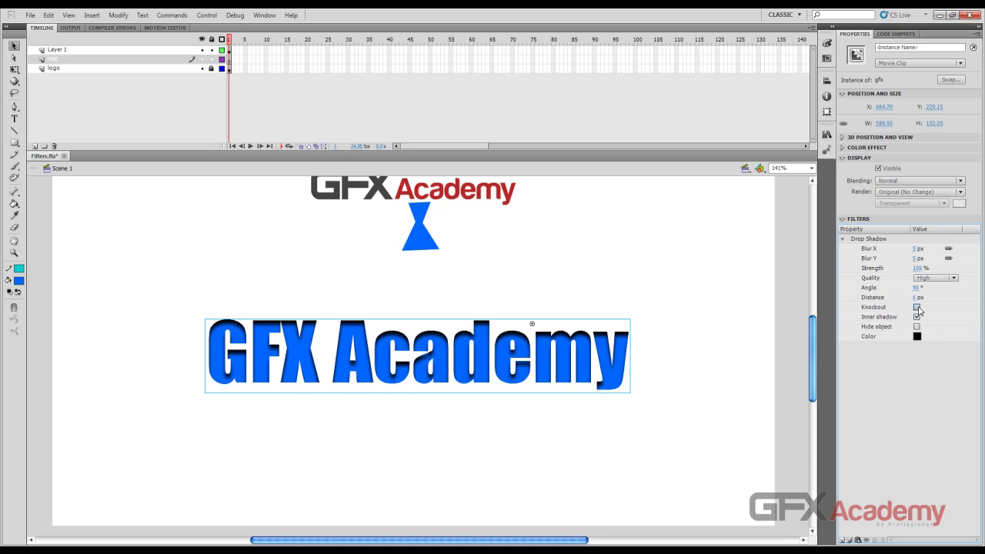
{"action": "left_click", "coordinate": [917, 307]}
{"action": "left_click", "coordinate": [917, 317]}
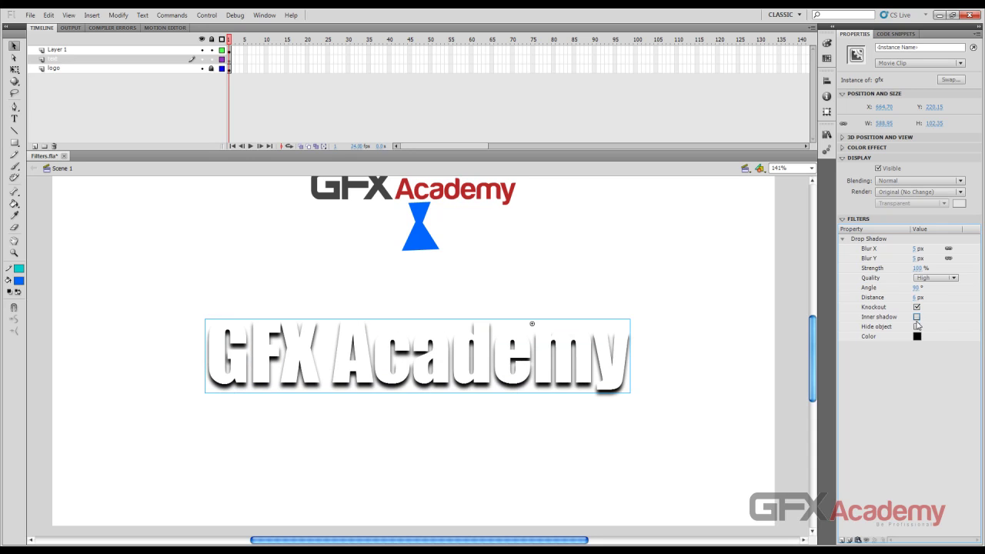
{"action": "left_click", "coordinate": [918, 326]}
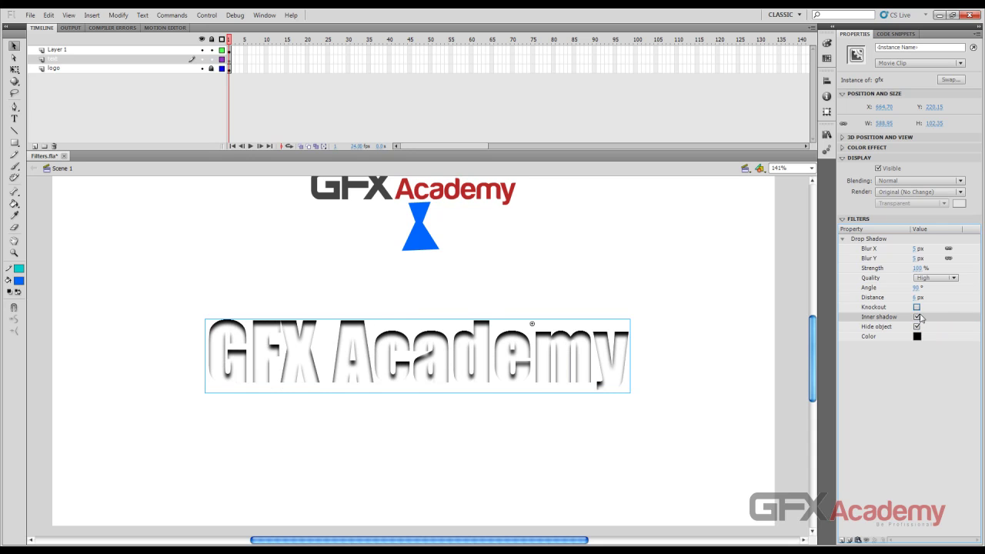
{"action": "left_click", "coordinate": [917, 316]}
{"action": "left_click", "coordinate": [916, 327]}
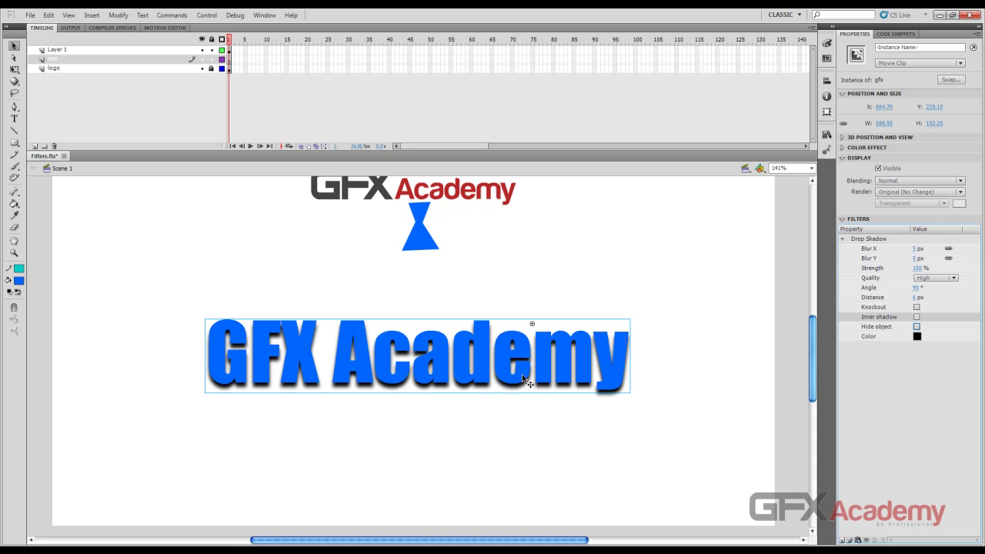
Try blue, orange and red as the colour of the text's drop shadow
{"action": "left_click", "coordinate": [917, 336]}
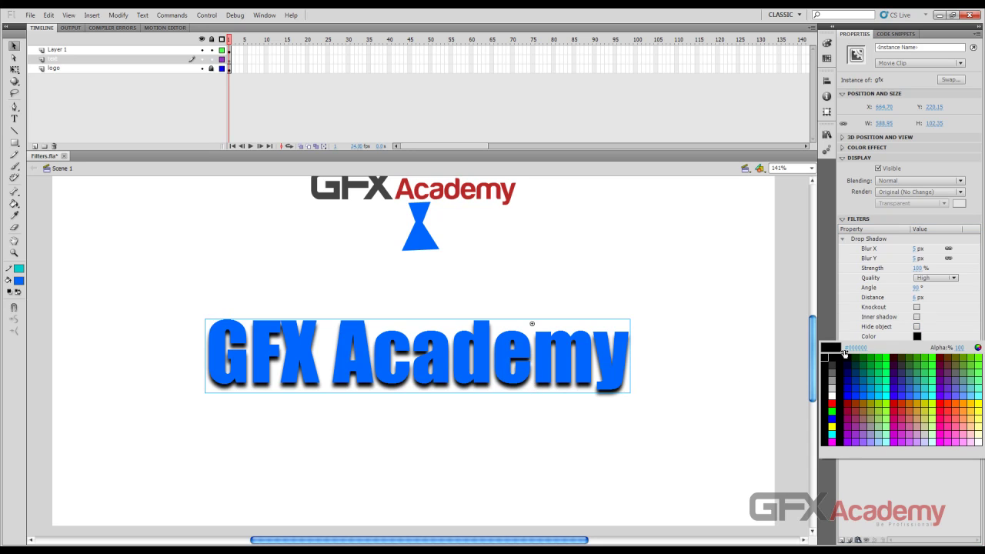
{"action": "left_click", "coordinate": [851, 392]}
{"action": "left_click", "coordinate": [917, 339]}
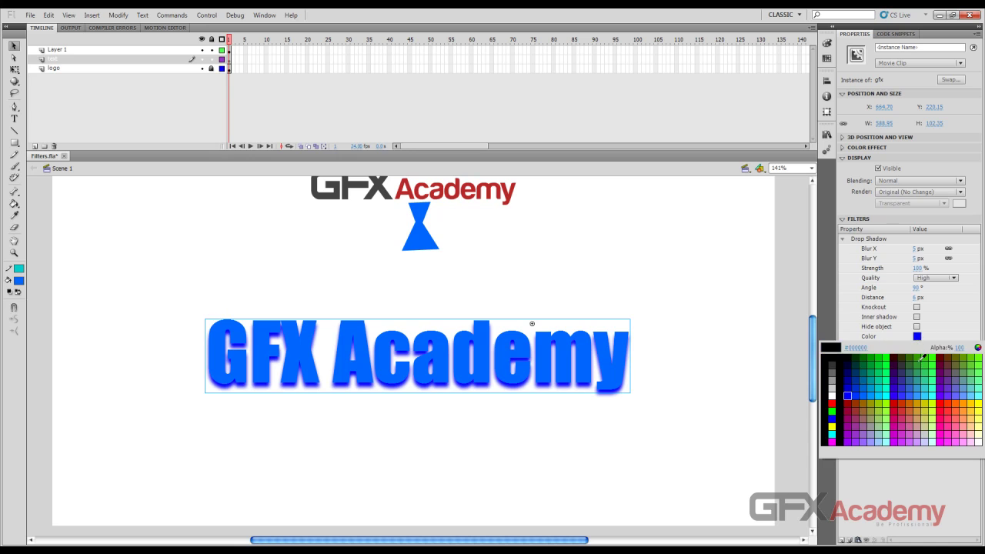
{"action": "left_click", "coordinate": [919, 398]}
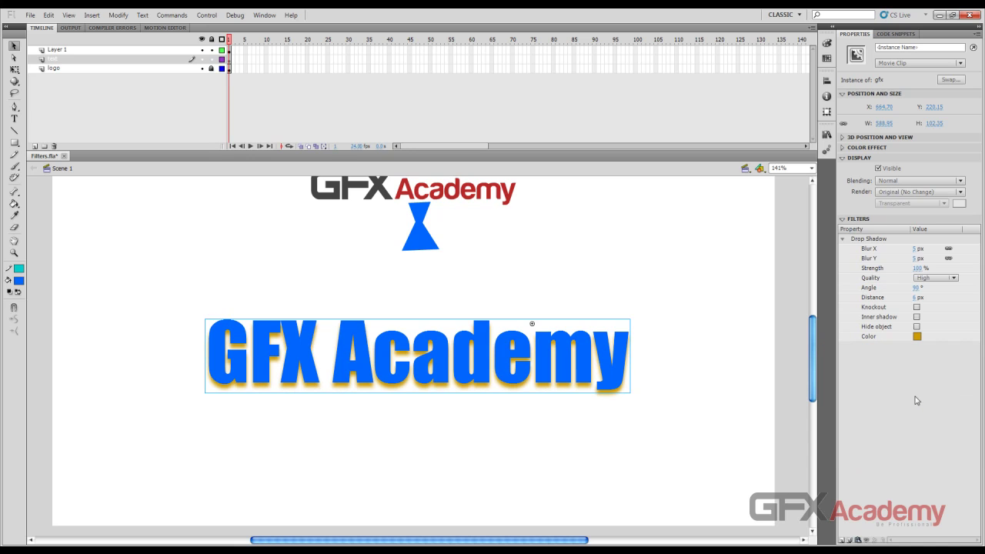
{"action": "left_click", "coordinate": [916, 337]}
{"action": "left_click", "coordinate": [945, 400]}
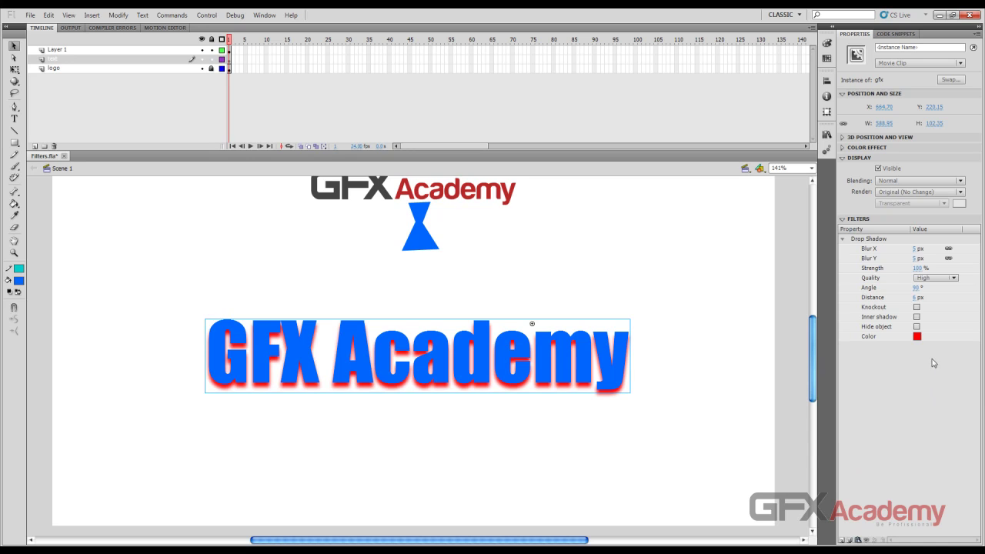
Set the text's drop shadow colour to white and the document's stage colour to black
{"action": "left_click", "coordinate": [916, 336]}
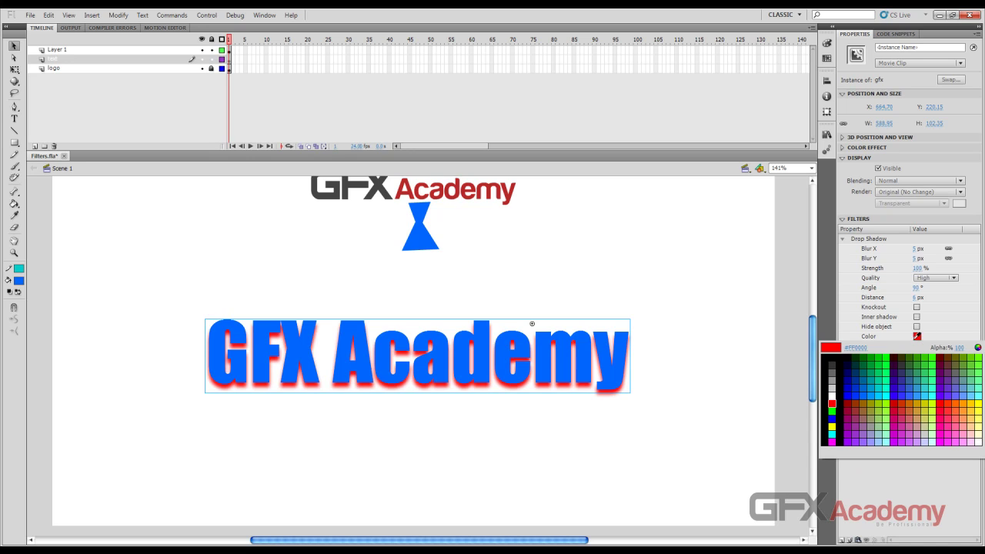
{"action": "left_click", "coordinate": [832, 394]}
{"action": "left_click", "coordinate": [721, 362]}
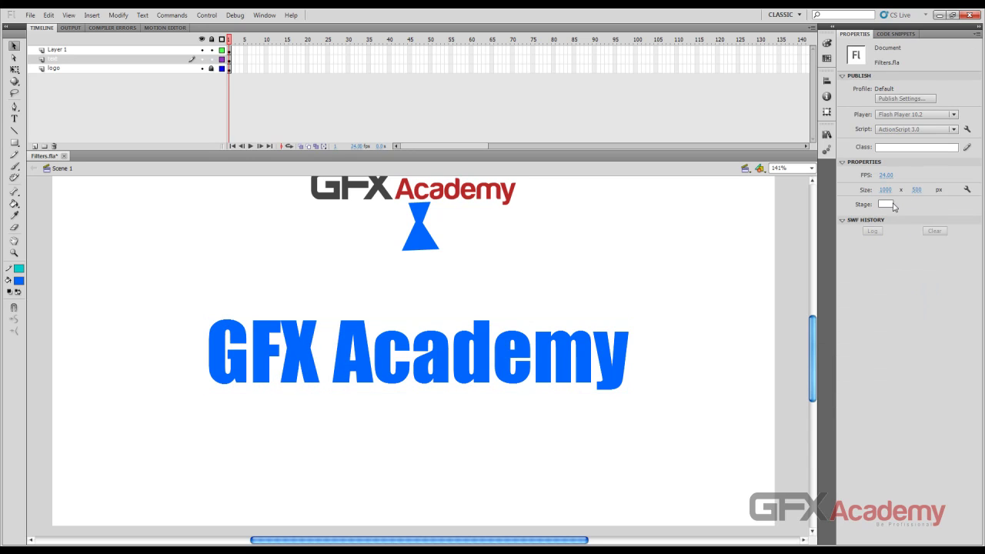
{"action": "left_click", "coordinate": [891, 205]}
{"action": "left_click", "coordinate": [836, 229]}
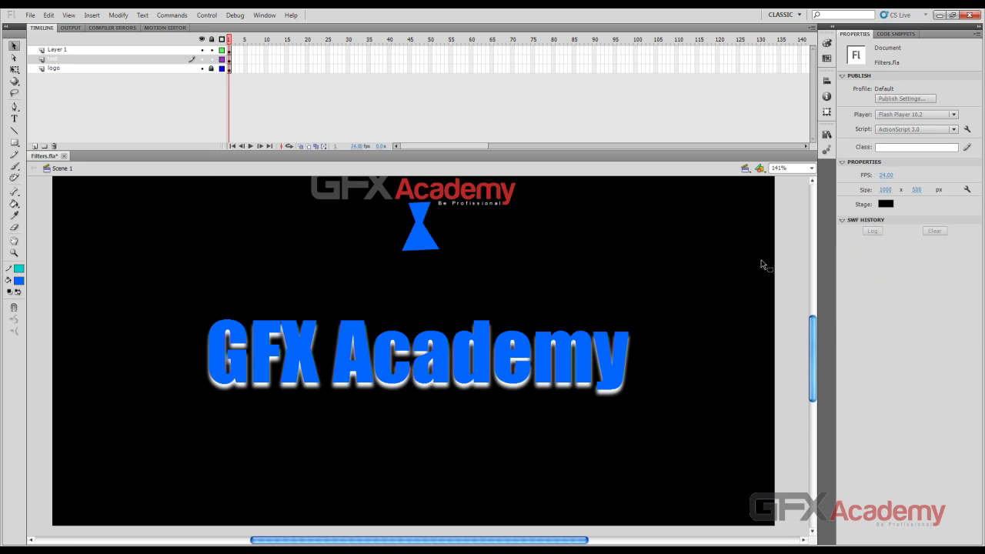
Try Knockout, Inner shadow and Hide object in turn on the text's white shadow, switching each off again
{"action": "left_click", "coordinate": [555, 363]}
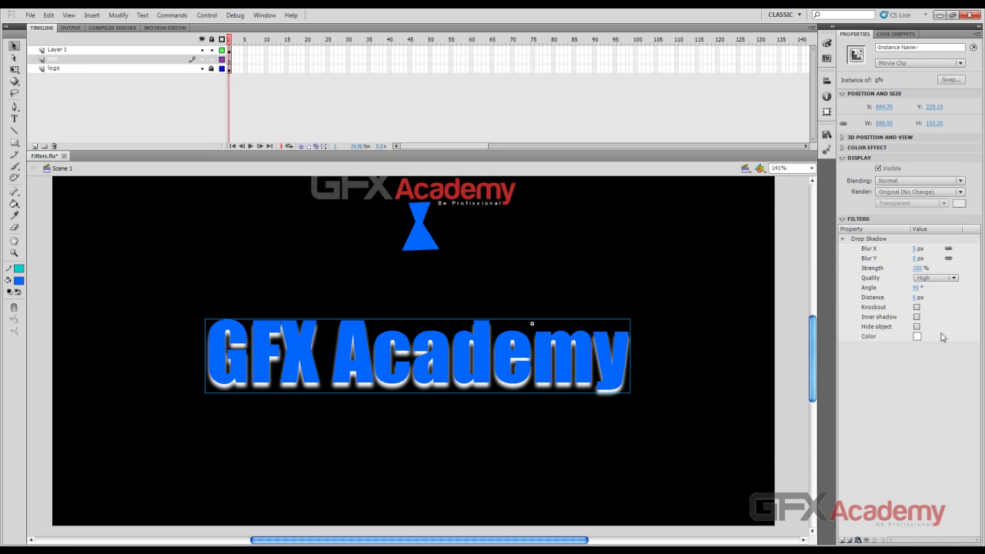
{"action": "left_click", "coordinate": [917, 308]}
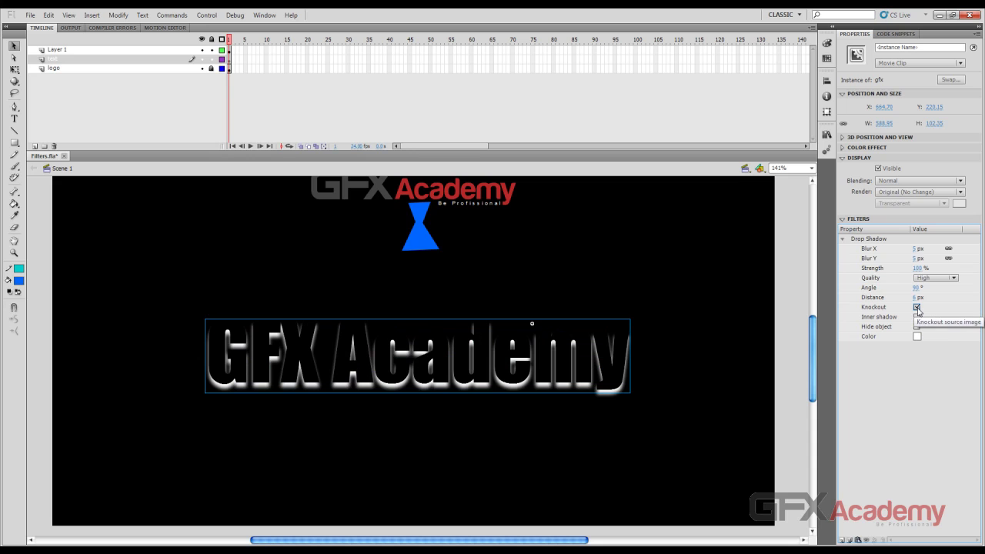
{"action": "left_click", "coordinate": [916, 307]}
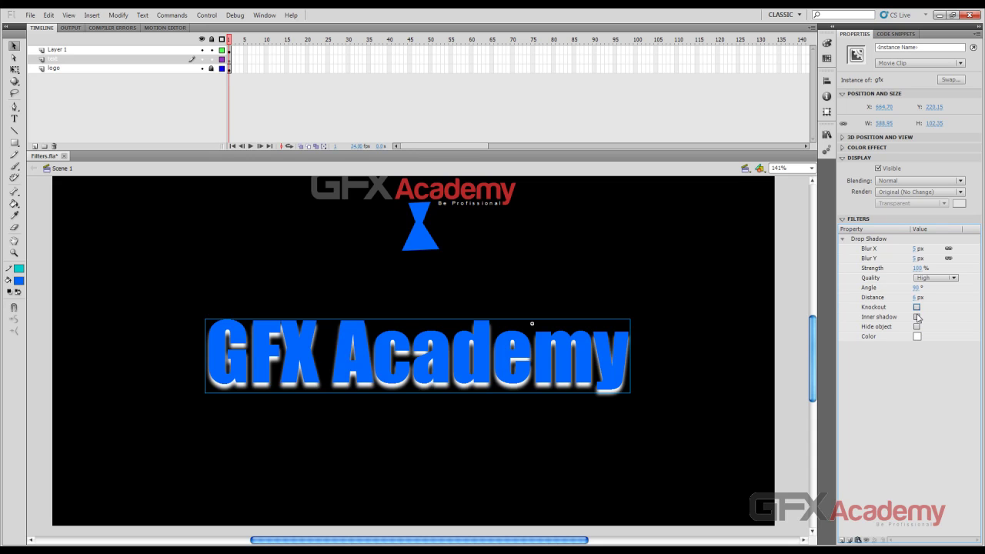
{"action": "left_click", "coordinate": [917, 316]}
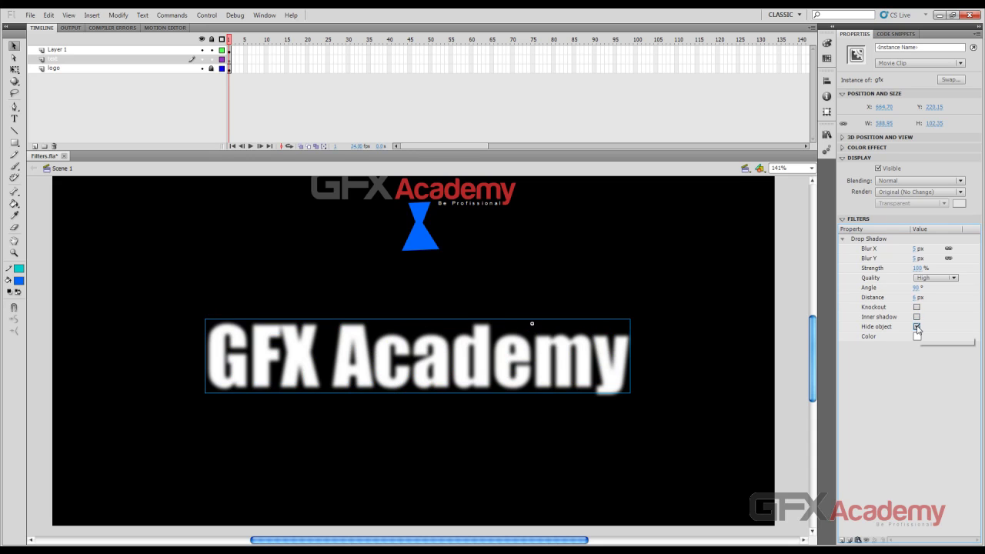
{"action": "left_click", "coordinate": [917, 317]}
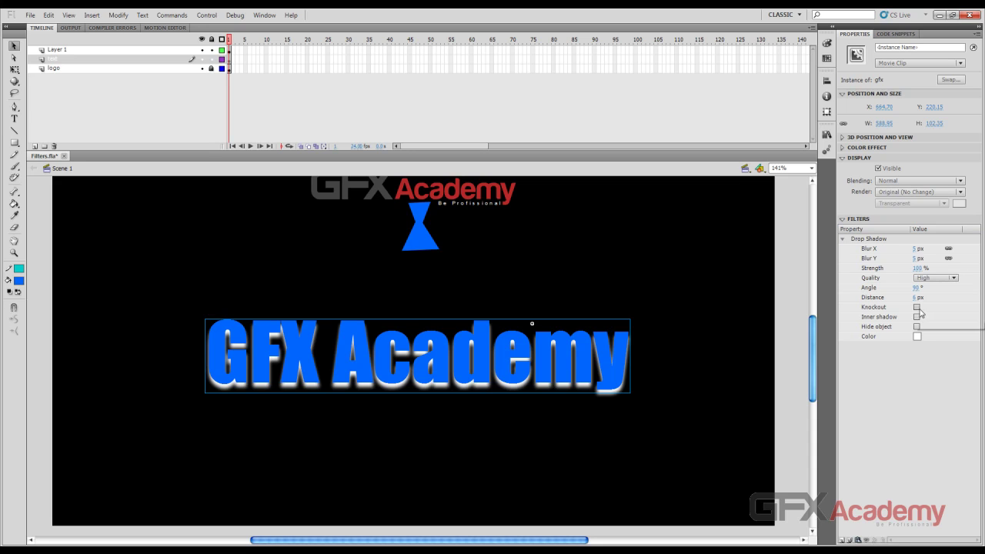
Set the text's drop shadow distance to 2 px
{"action": "left_click_drag", "start_coordinate": [919, 300], "coordinate": [914, 300]}
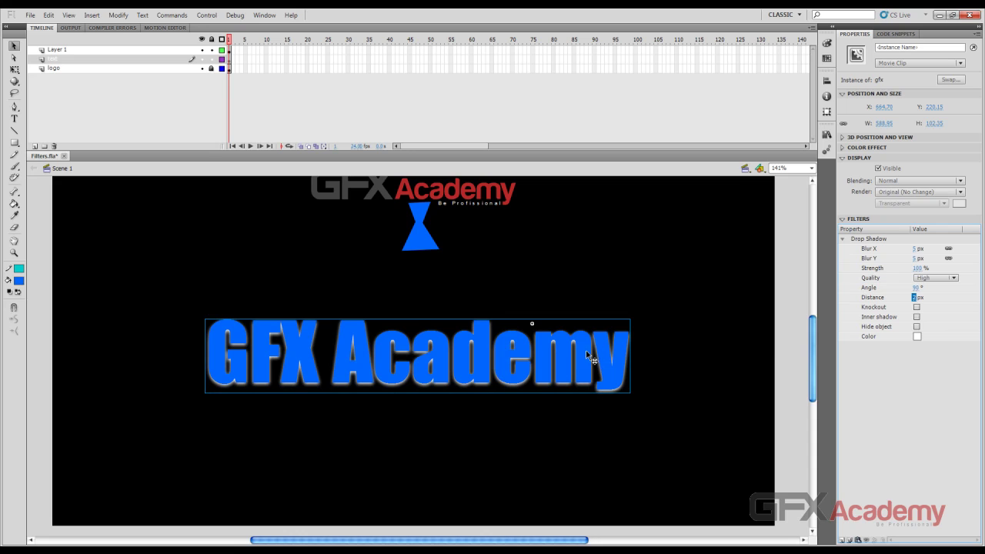
{"action": "key", "text": "Return"}
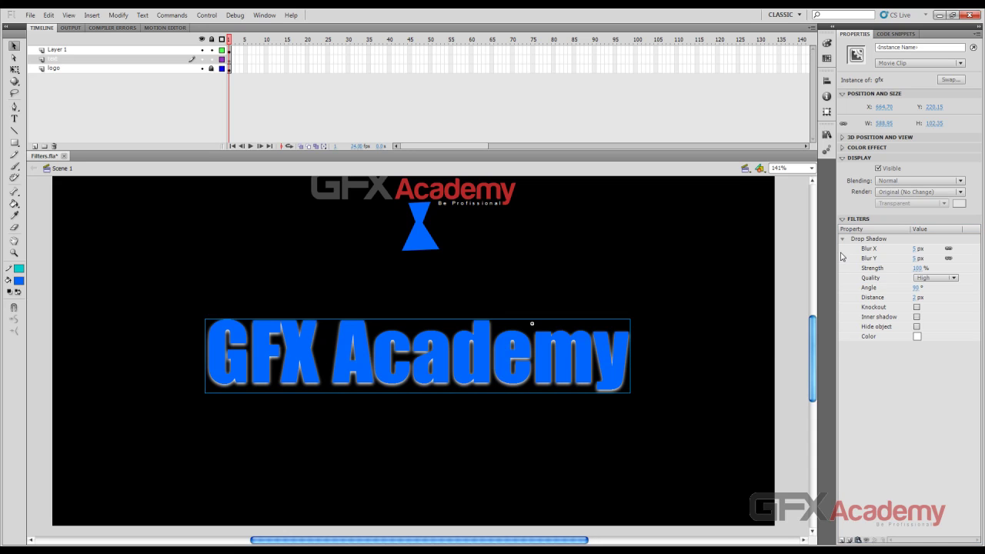
Add a Blur filter to the GFX Academy text and move it above Drop Shadow in the filter order
{"action": "left_click", "coordinate": [843, 540]}
{"action": "left_click", "coordinate": [862, 472]}
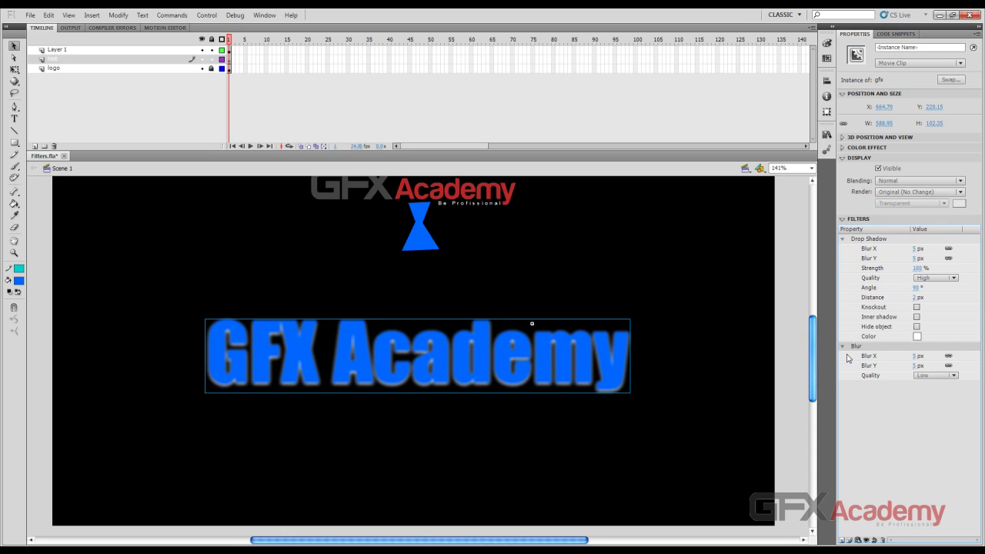
{"action": "left_click_drag", "start_coordinate": [856, 348], "coordinate": [855, 239]}
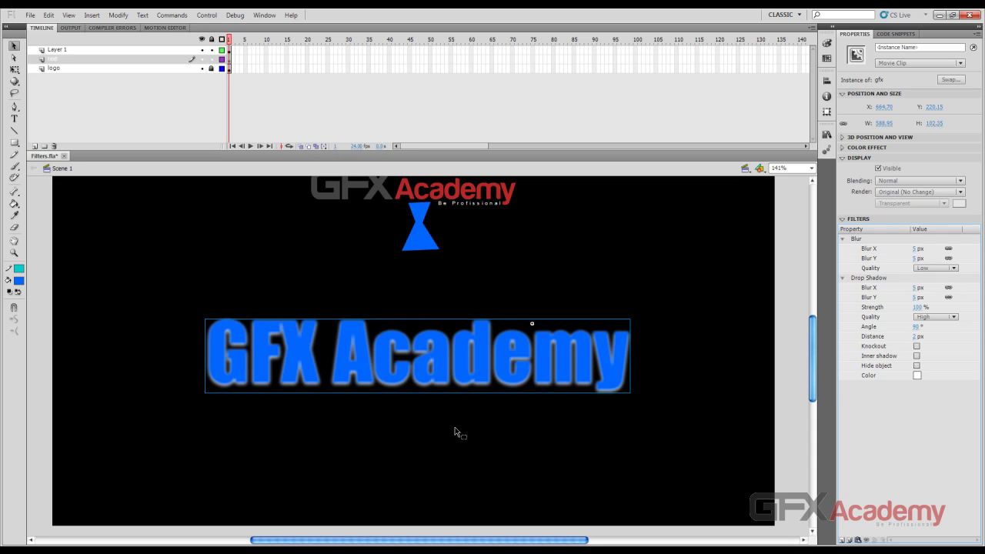
Disable the text's Drop Shadow filter, and switch the Blur filter off and on again
{"action": "left_click", "coordinate": [857, 282]}
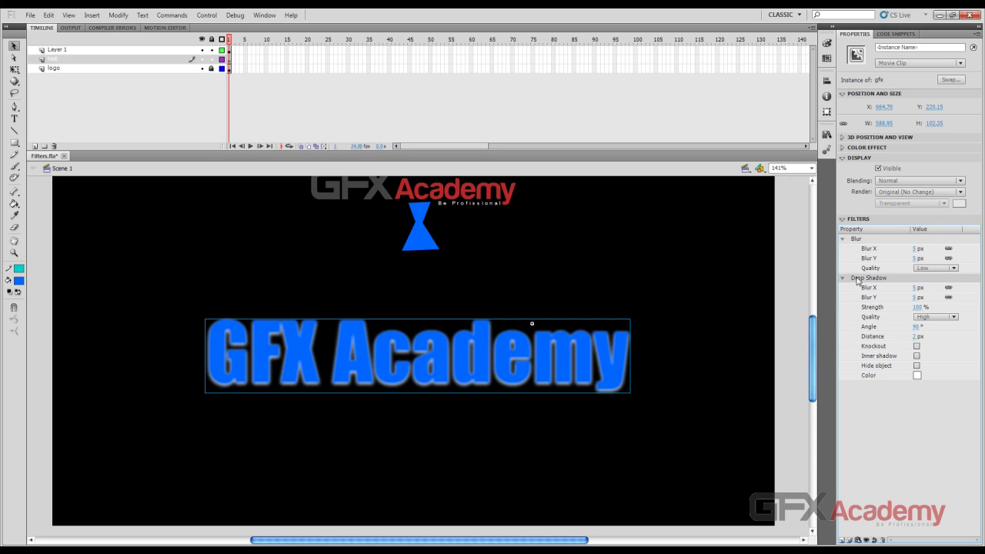
{"action": "left_click", "coordinate": [867, 540]}
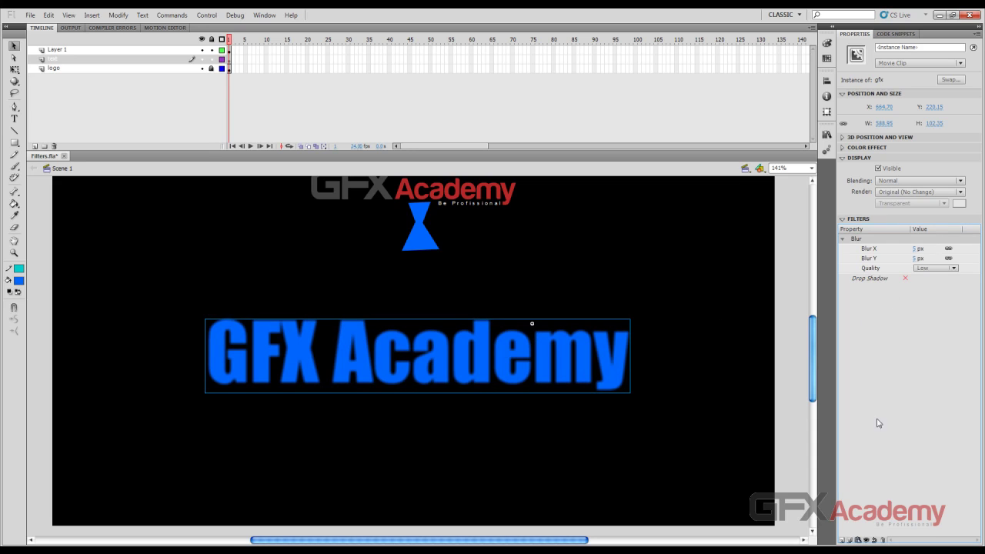
{"action": "left_click", "coordinate": [867, 540]}
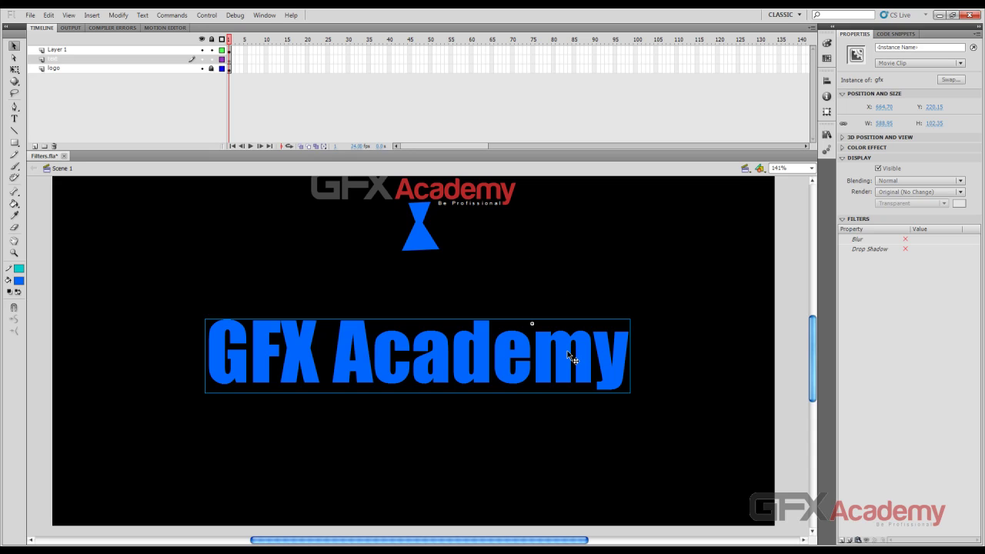
{"action": "left_click", "coordinate": [906, 241]}
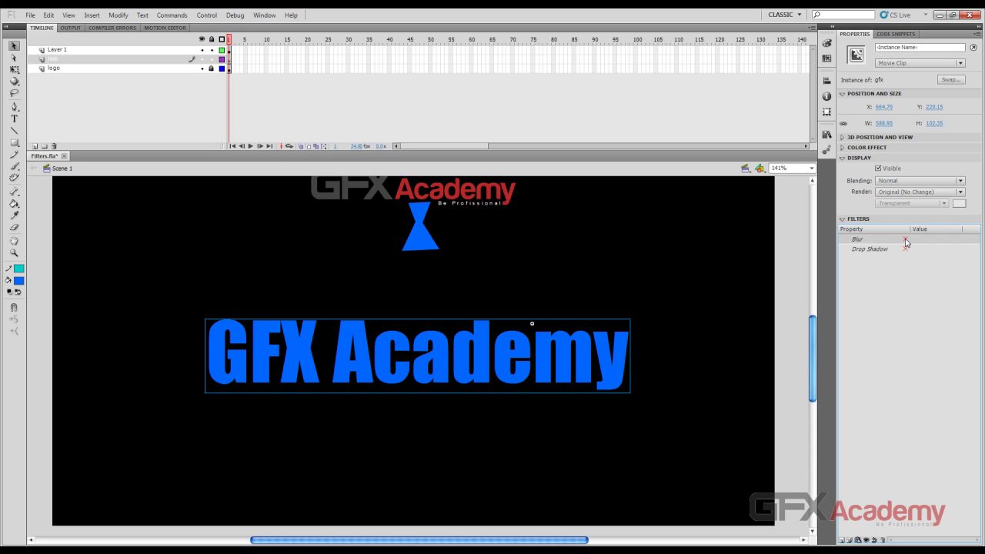
{"action": "left_click", "coordinate": [866, 541]}
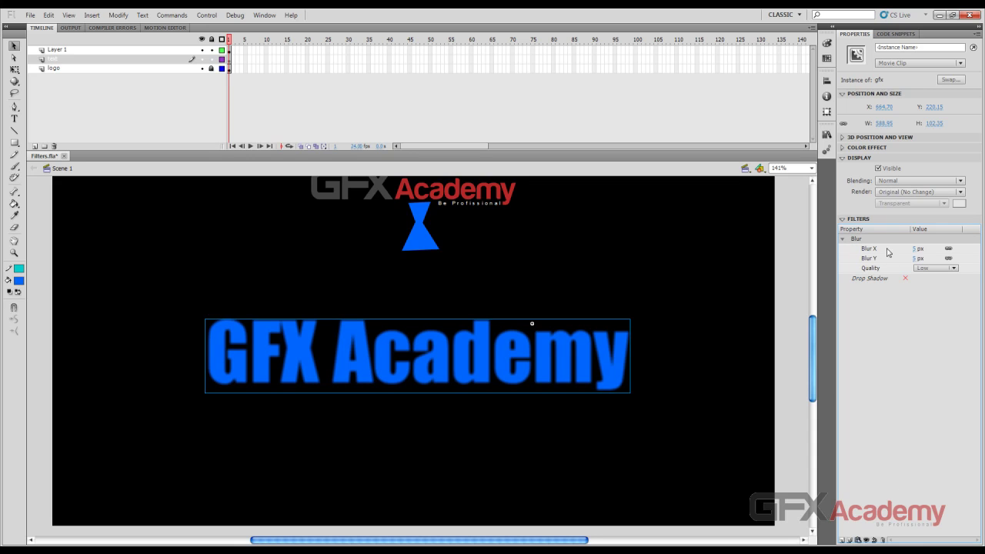
Set the text's blur to 0 px, unlink Blur X from Blur Y, and try a strong vertical-only blur before resetting Blur Y to 0
{"action": "mouse_move", "coordinate": [916, 249]}
{"action": "left_mouse_down"}
{"action": "mouse_move", "coordinate": [930, 247]}
{"action": "mouse_move", "coordinate": [902, 253]}
{"action": "left_mouse_up"}
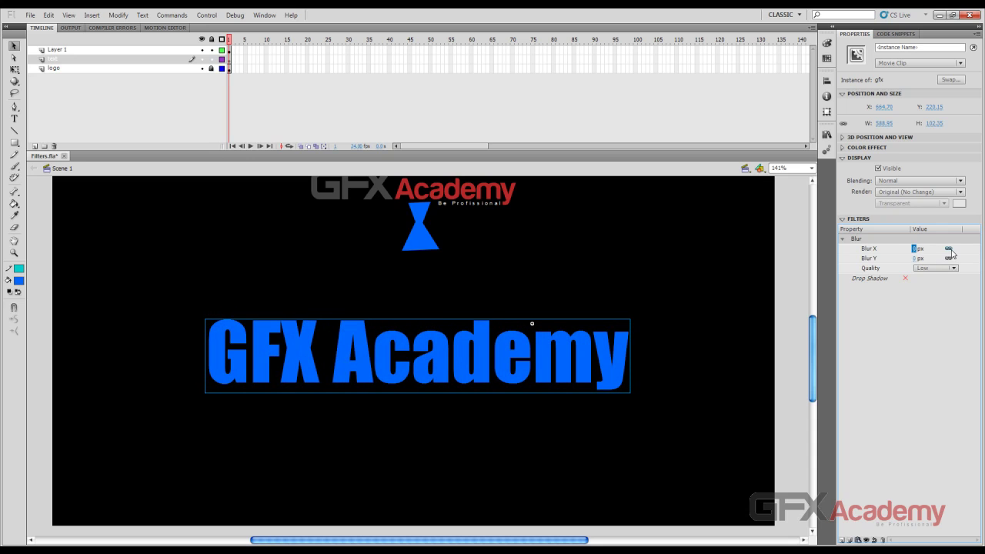
{"action": "left_click", "coordinate": [949, 253]}
{"action": "mouse_move", "coordinate": [926, 259]}
{"action": "left_mouse_down"}
{"action": "mouse_move", "coordinate": [982, 264]}
{"action": "mouse_move", "coordinate": [914, 263]}
{"action": "left_mouse_up"}
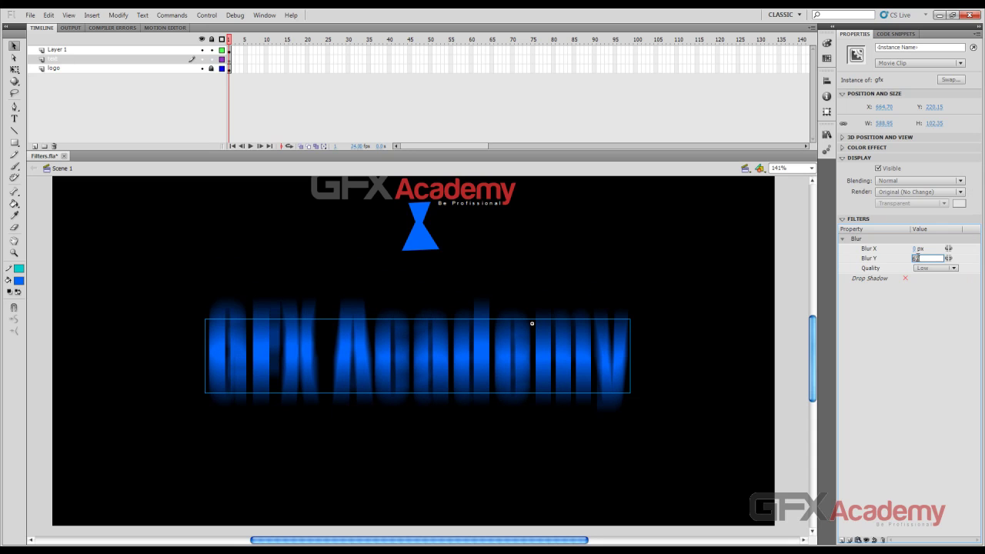
{"action": "type", "text": "0"}
{"action": "key", "text": "Return"}
Try a strong horizontal-only blur on the text, then set Blur X to 5 px
{"action": "left_click_drag", "start_coordinate": [917, 251], "coordinate": [916, 222]}
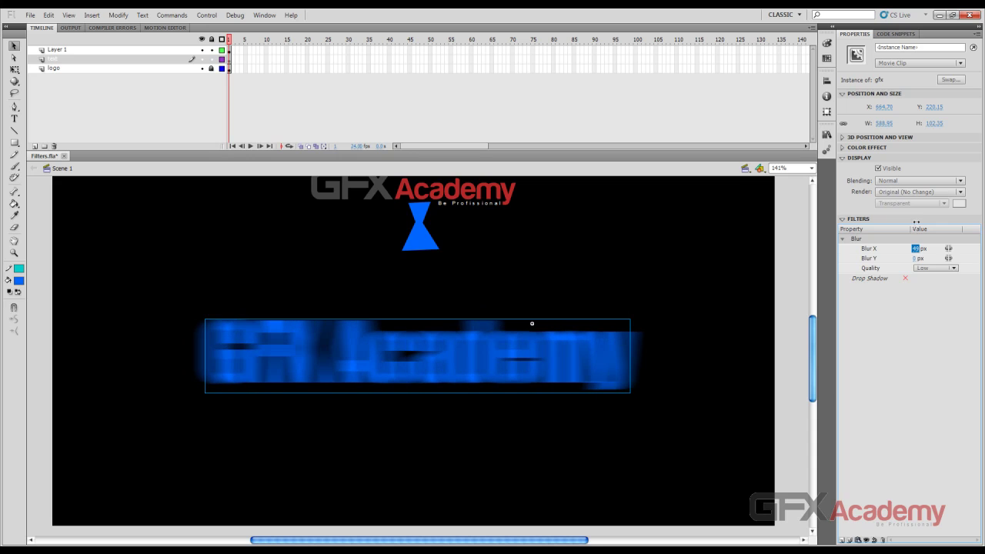
{"action": "left_click", "coordinate": [917, 248]}
{"action": "type", "text": "0"}
{"action": "key", "text": "Return"}
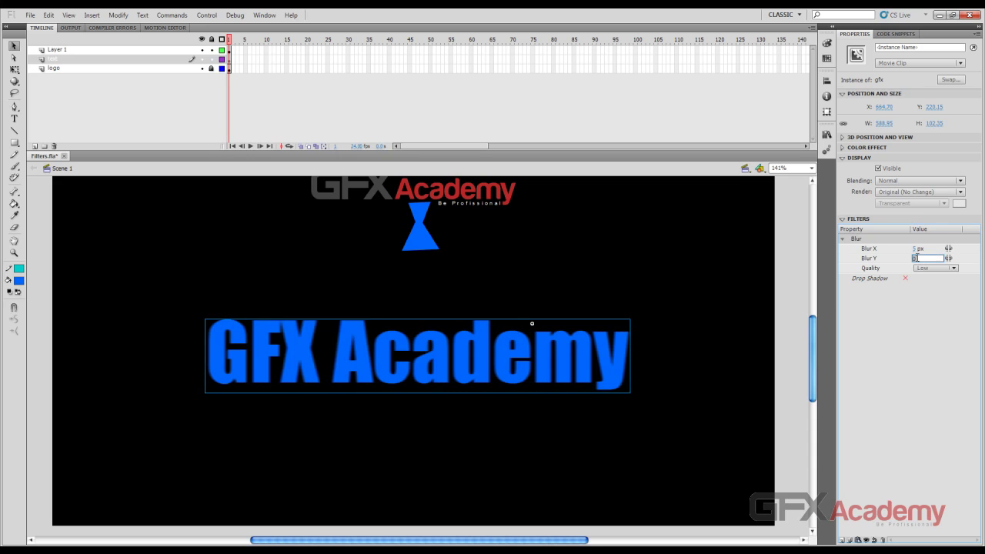
Set the text's Blur Y to 5 px, relink it to Blur X, and raise both blur values to 15 px
{"action": "key", "text": "Return"}
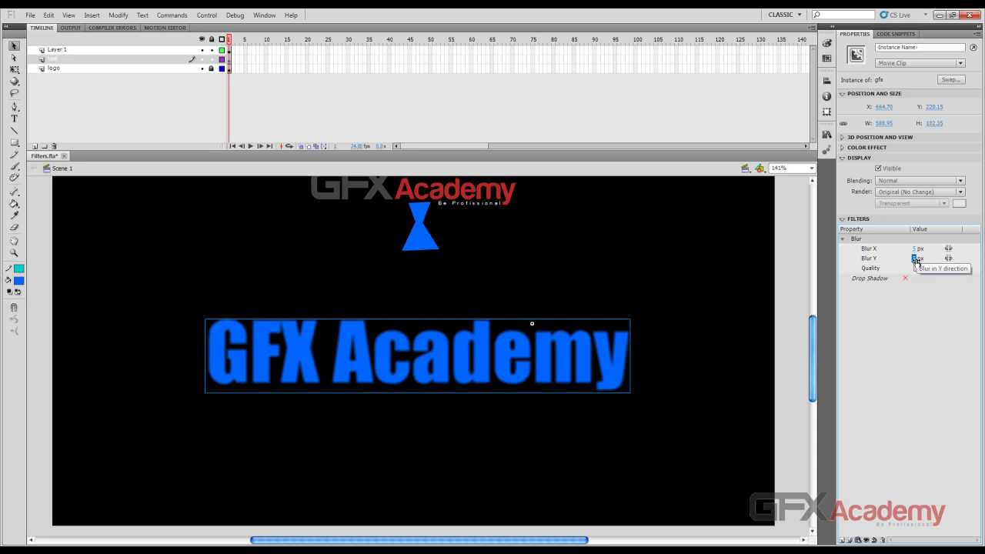
{"action": "left_click", "coordinate": [954, 269]}
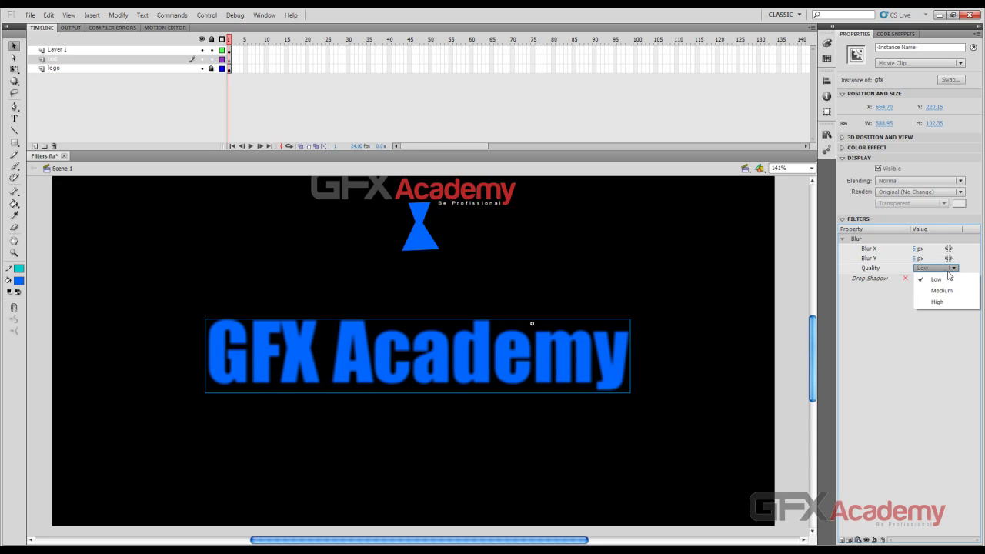
{"action": "left_click", "coordinate": [959, 347]}
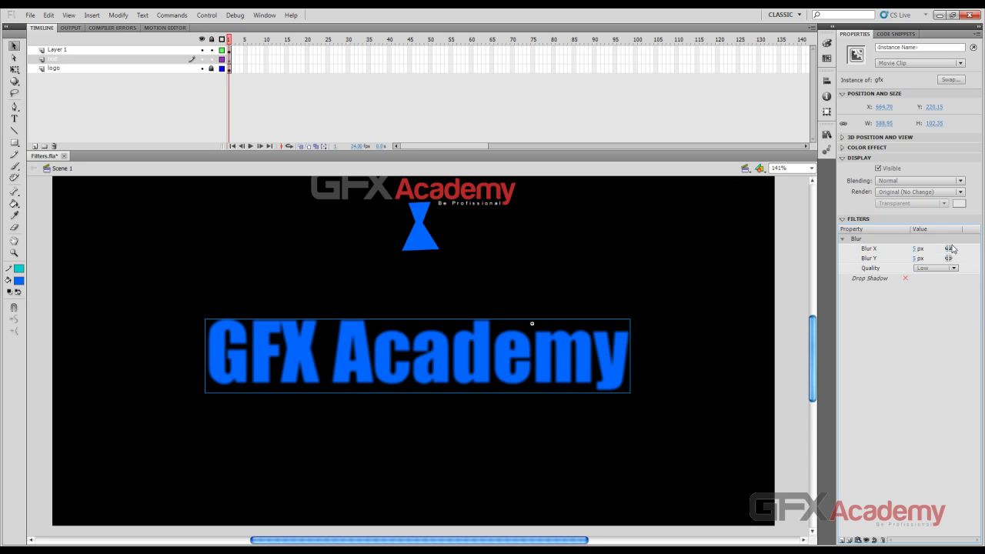
{"action": "left_click_drag", "start_coordinate": [916, 250], "coordinate": [921, 251]}
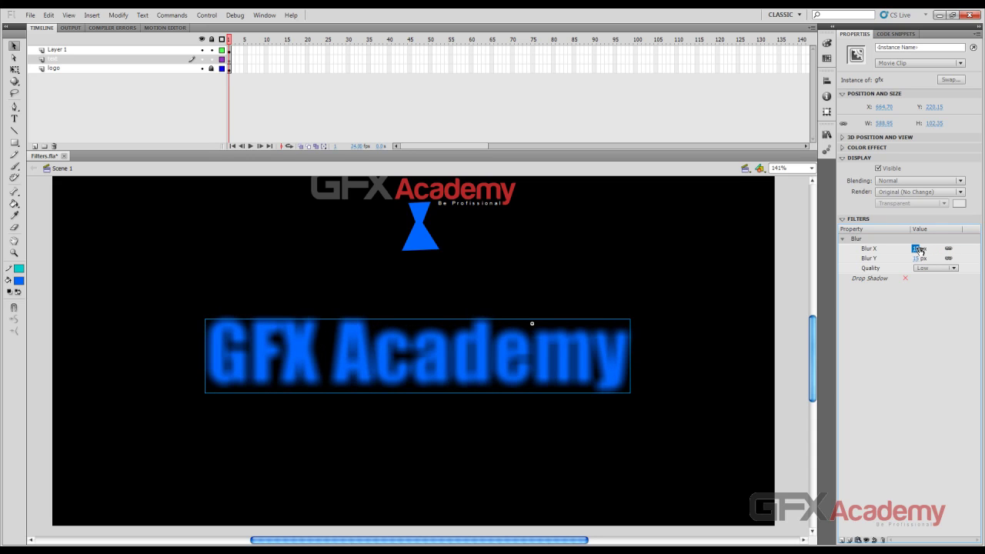
Try the Medium and High quality settings on the text's Blur filter
{"action": "left_click", "coordinate": [933, 269]}
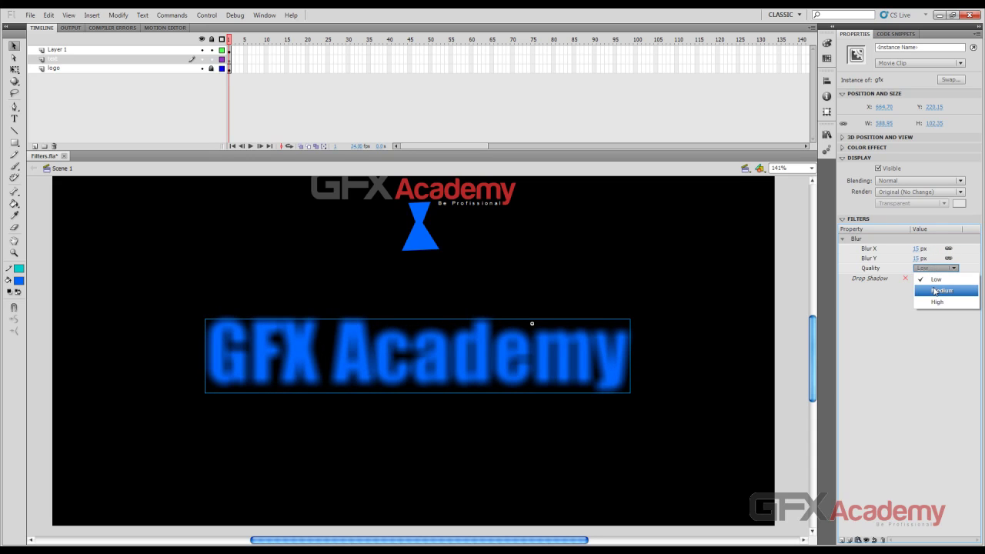
{"action": "left_click", "coordinate": [935, 291]}
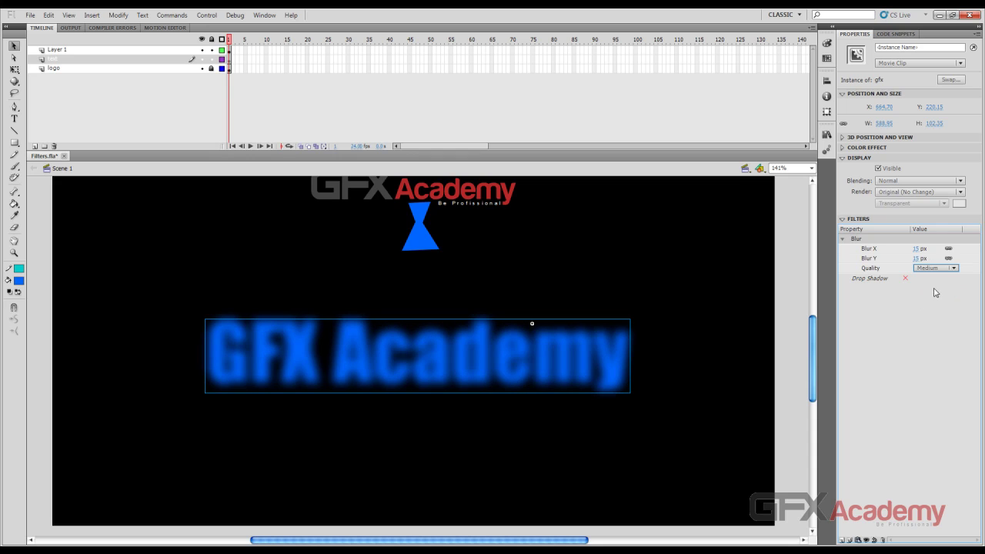
{"action": "left_click", "coordinate": [935, 268]}
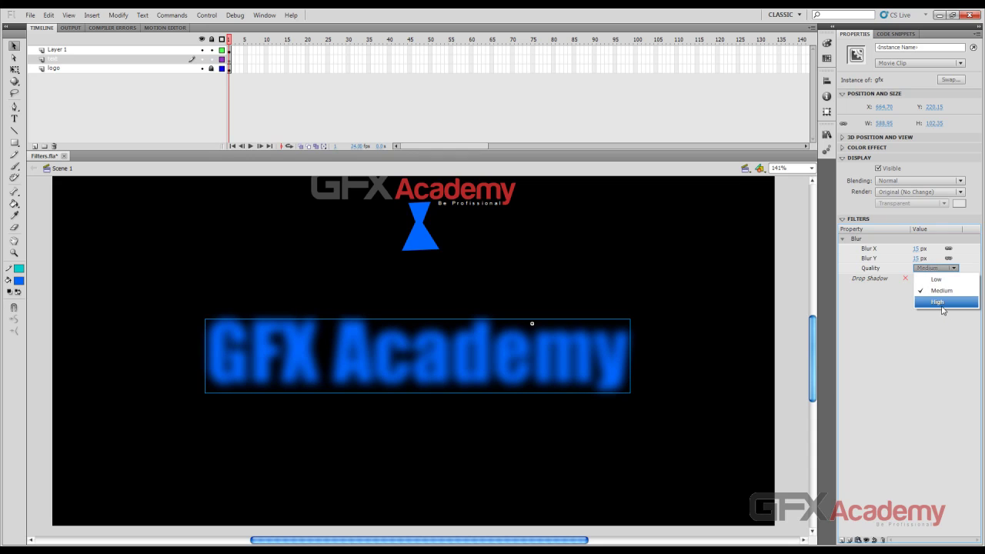
{"action": "left_click", "coordinate": [941, 304]}
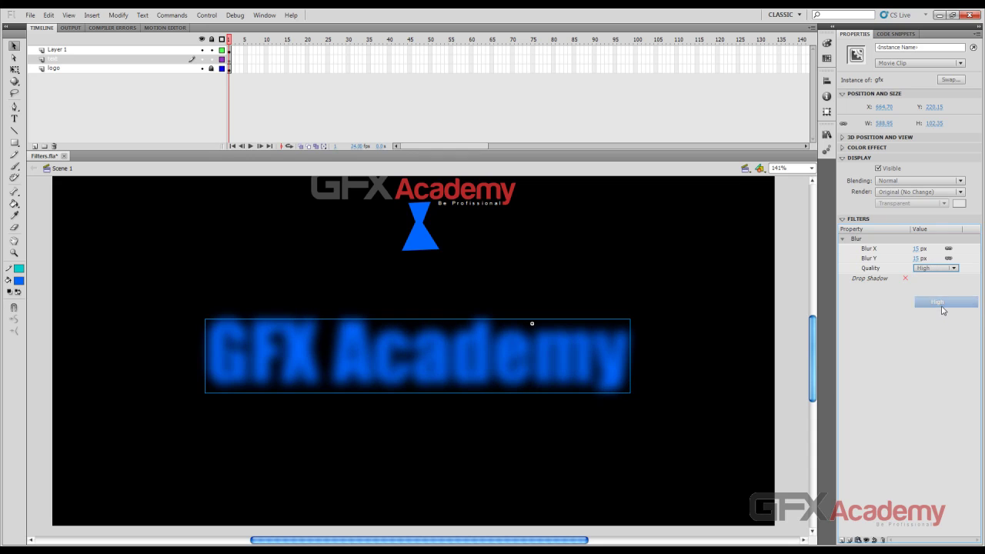
Set the linked Blur X and Blur Y of the text to 5 px
{"action": "mouse_move", "coordinate": [916, 260]}
{"action": "left_mouse_down"}
{"action": "mouse_move", "coordinate": [906, 260]}
{"action": "mouse_move", "coordinate": [916, 260]}
{"action": "left_mouse_up"}
{"action": "left_click", "coordinate": [918, 260]}
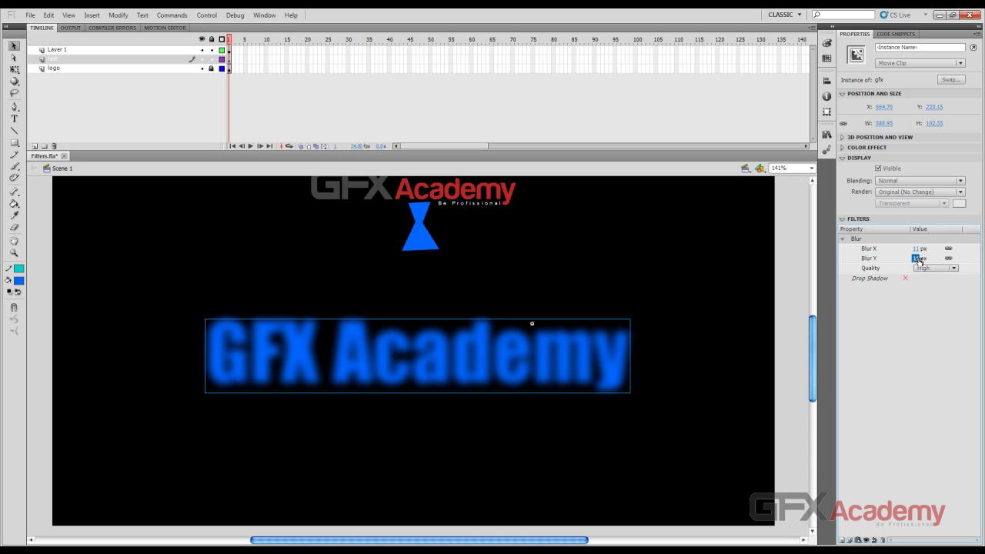
{"action": "type", "text": "5"}
{"action": "key", "text": "Return"}
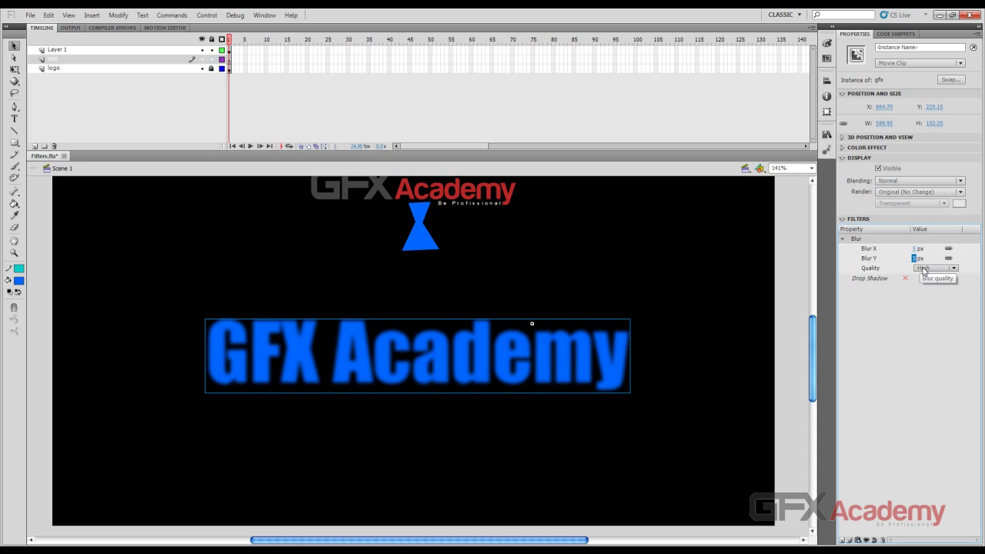
Switch the Blur filter's quality to Medium and back to Low
{"action": "left_click", "coordinate": [934, 267]}
{"action": "left_click", "coordinate": [929, 287]}
{"action": "left_click", "coordinate": [931, 269]}
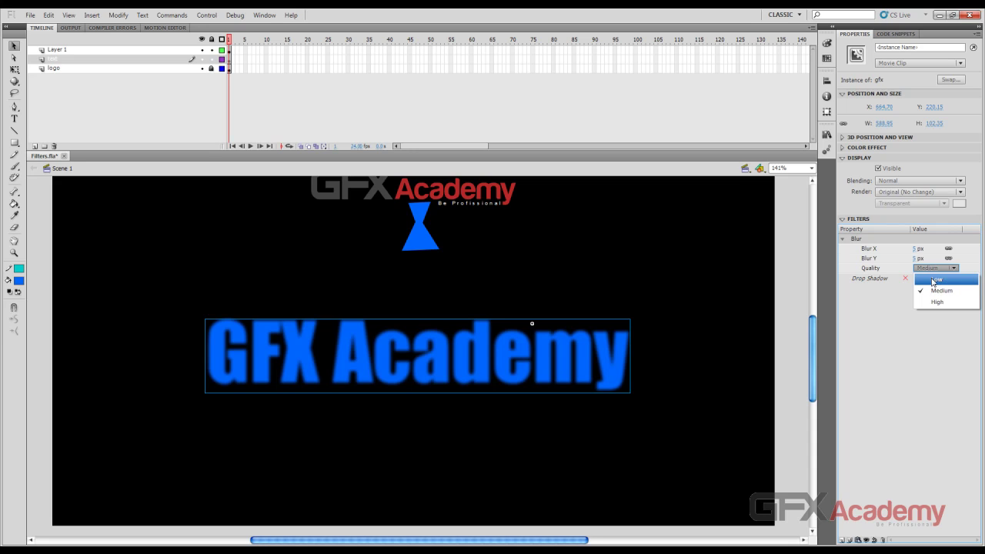
{"action": "left_click", "coordinate": [933, 280]}
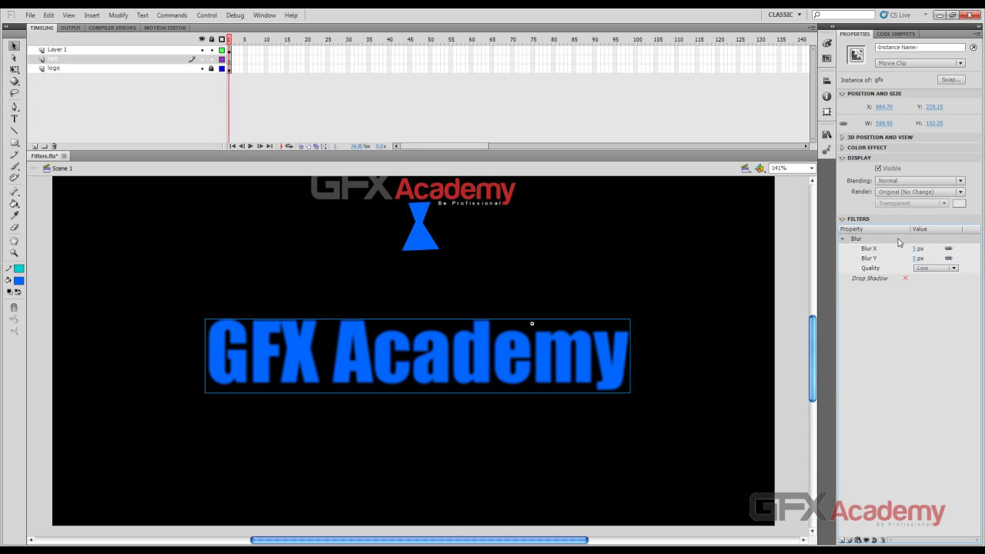
Disable the text's Blur filter and add a Glow filter
{"action": "left_click", "coordinate": [868, 541]}
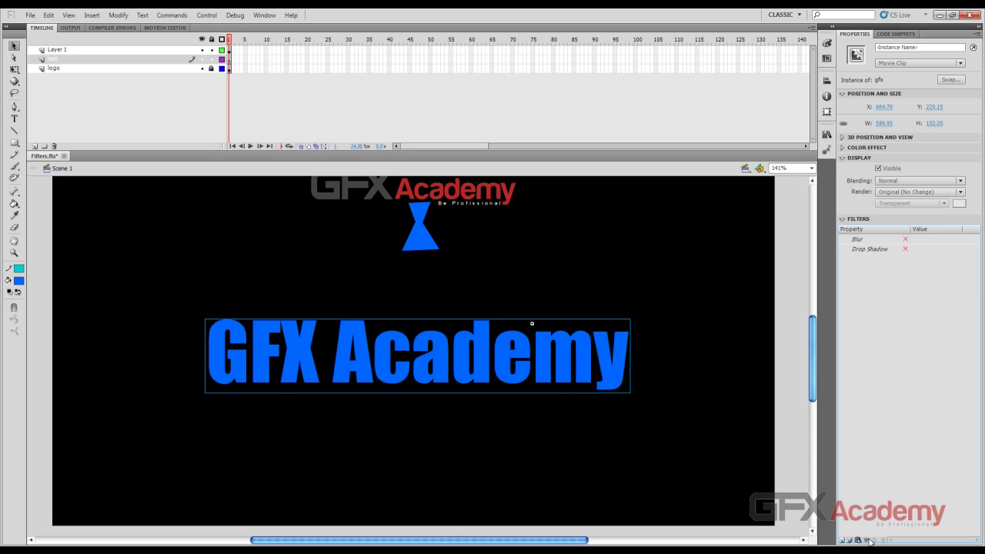
{"action": "left_click", "coordinate": [843, 540]}
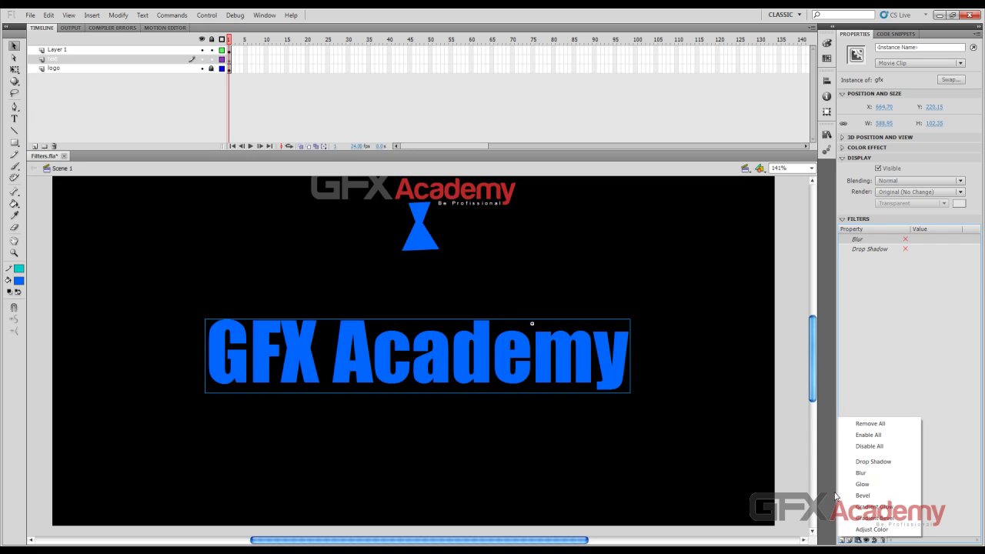
{"action": "left_click", "coordinate": [861, 484]}
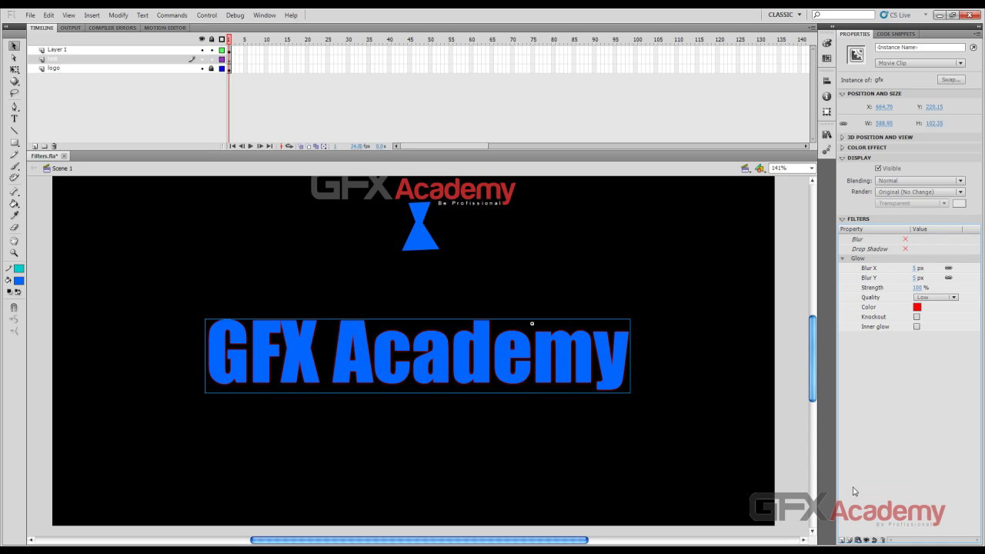
Recolour the GFX Academy text inside its symbol yellow-green, and back in Scene 1 open the Glow filter's colour choices
{"action": "double_click", "coordinate": [589, 360]}
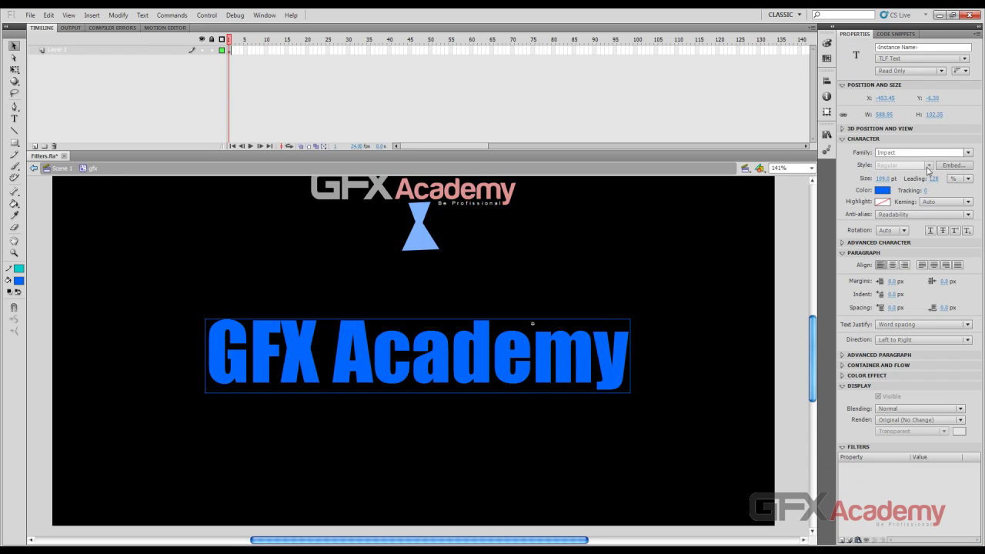
{"action": "left_click", "coordinate": [883, 190]}
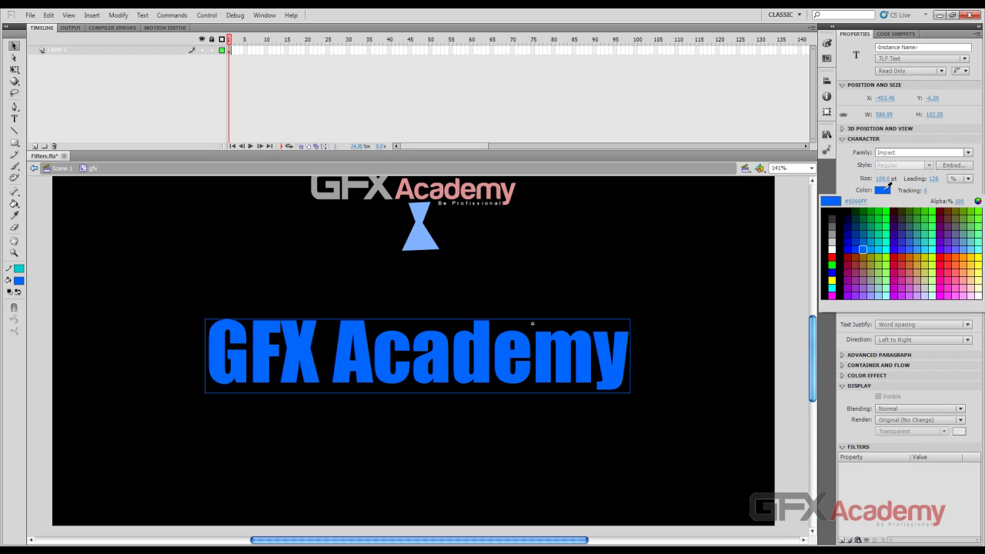
{"action": "left_click", "coordinate": [882, 256]}
{"action": "left_click", "coordinate": [59, 169]}
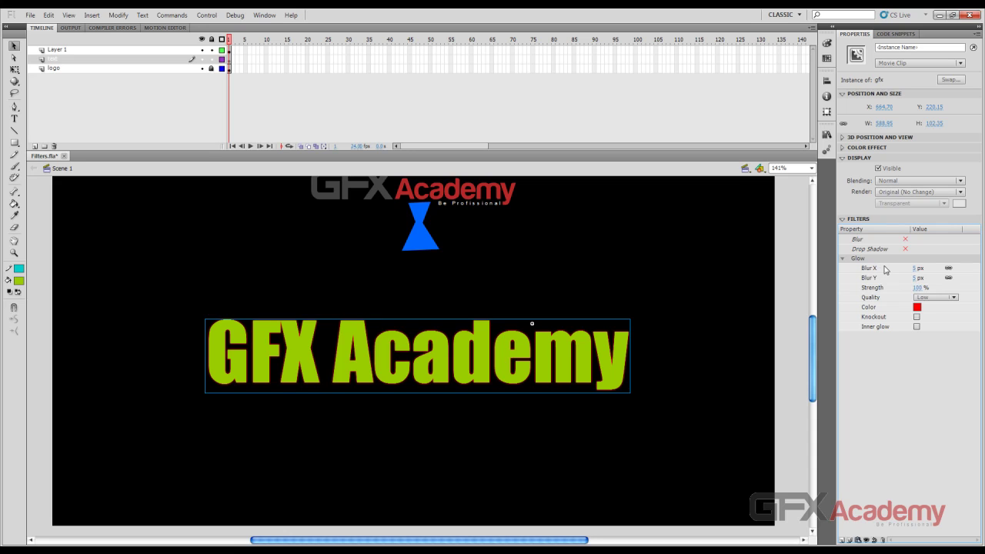
{"action": "left_click", "coordinate": [917, 307]}
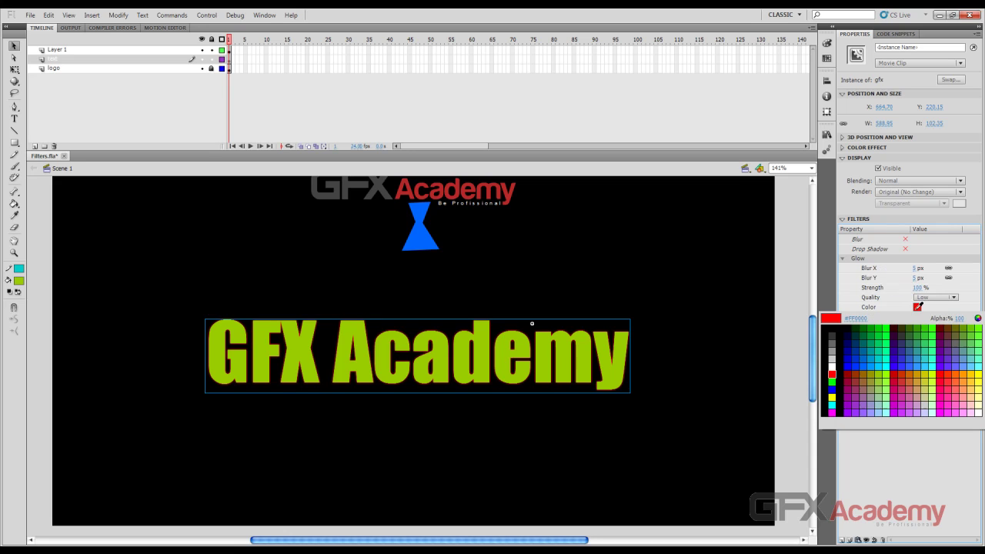
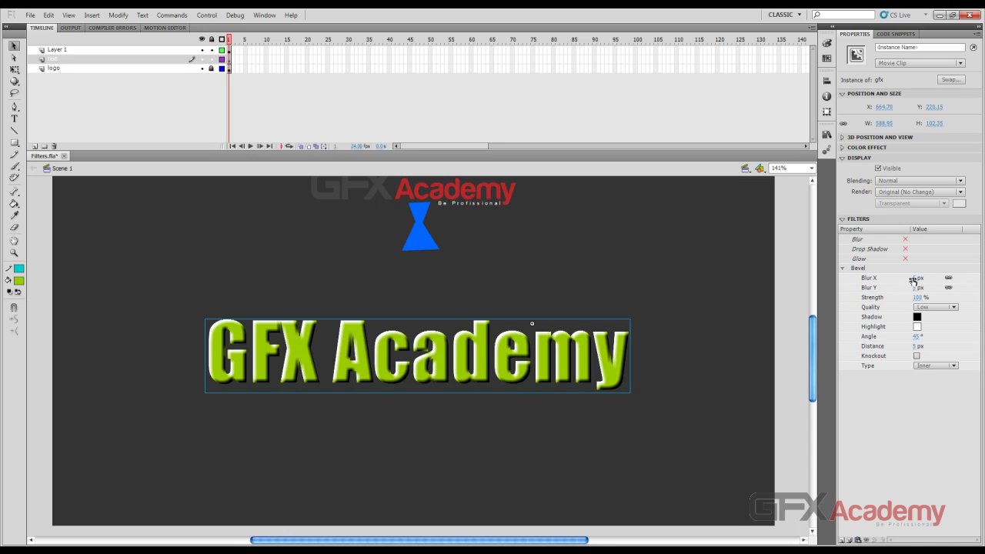
Try a 2 px blur on the text's Bevel filter, and set Blur X and Blur Y to 3 px
{"action": "left_click_drag", "start_coordinate": [914, 279], "coordinate": [902, 279]}
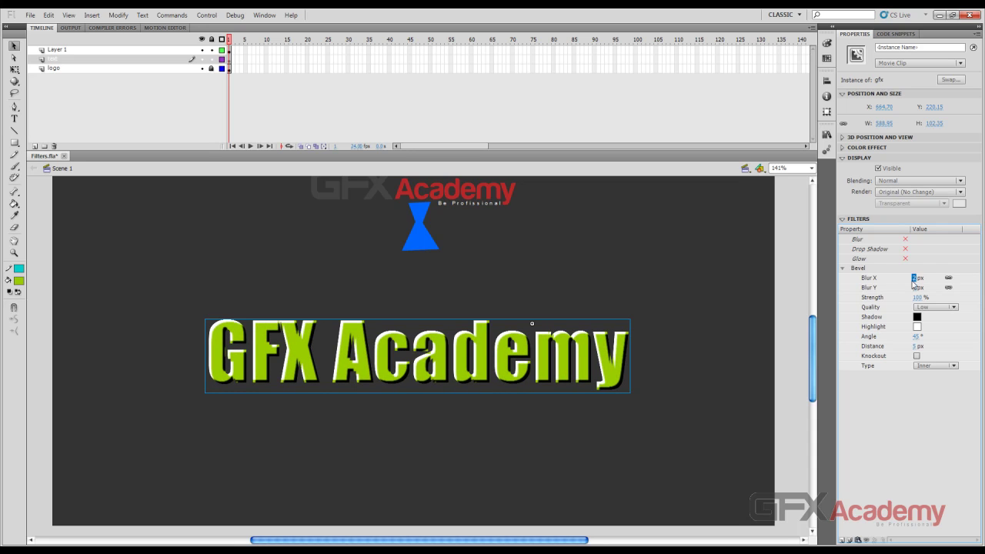
{"action": "left_click", "coordinate": [916, 279]}
{"action": "key", "text": "Return"}
{"action": "type", "text": "3"}
{"action": "key", "text": "Return"}
Try a lower Bevel strength and set it back to 100 %
{"action": "mouse_move", "coordinate": [914, 297]}
{"action": "left_mouse_down"}
{"action": "mouse_move", "coordinate": [906, 297]}
{"action": "mouse_move", "coordinate": [924, 299]}
{"action": "mouse_move", "coordinate": [909, 301]}
{"action": "left_mouse_up"}
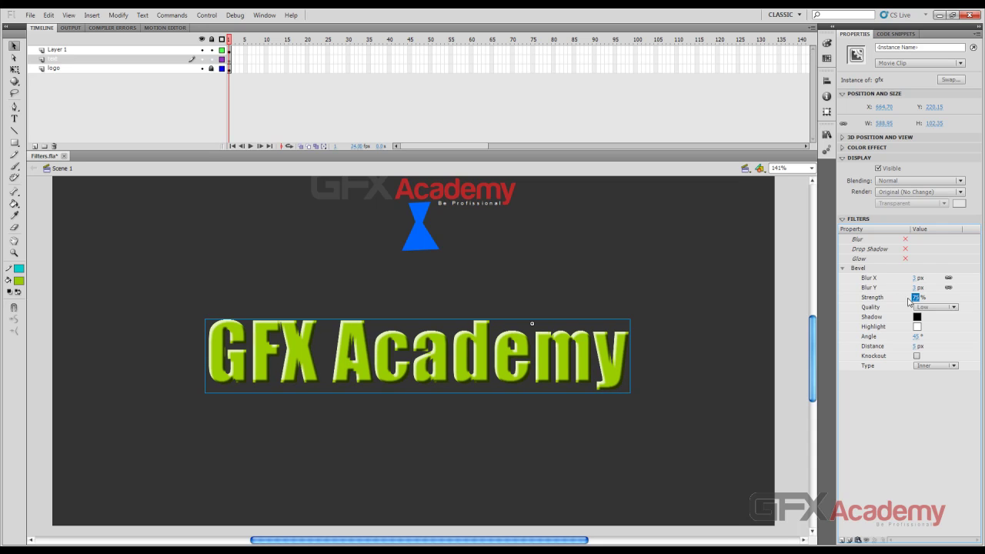
{"action": "left_click", "coordinate": [915, 297]}
{"action": "type", "text": "100"}
{"action": "key", "text": "Return"}
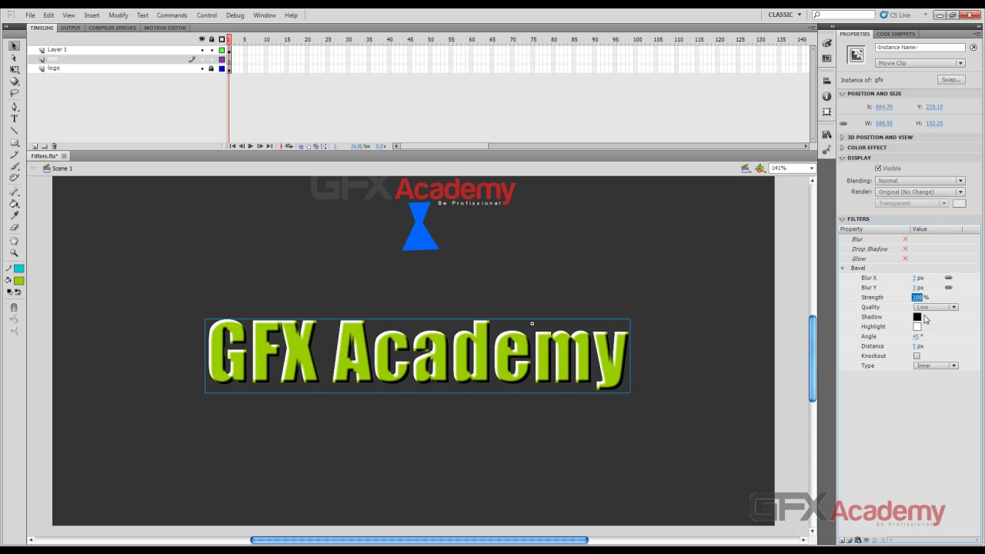
Compare the High, Medium and Low quality settings of the Bevel filter and set the quality to High
{"action": "left_click", "coordinate": [933, 307]}
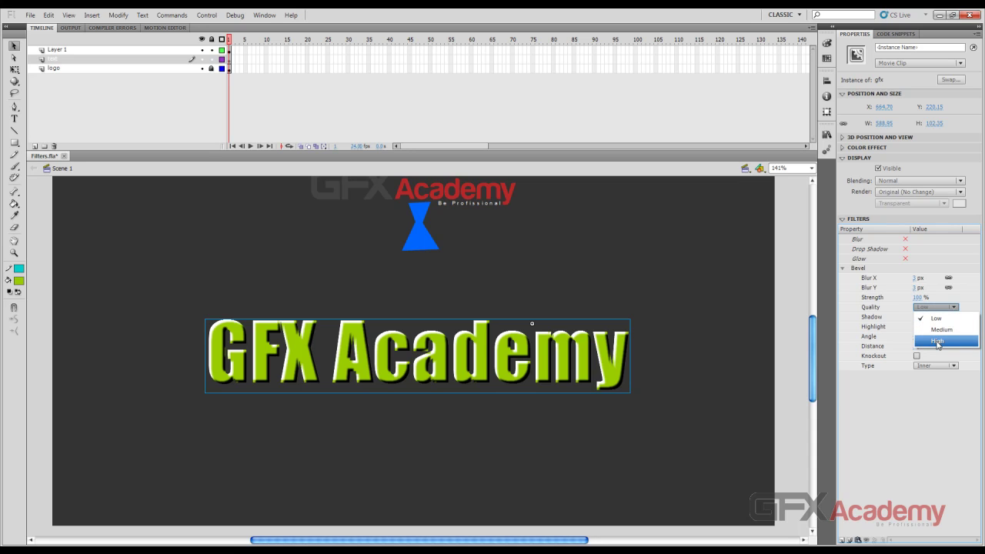
{"action": "left_click", "coordinate": [938, 342]}
{"action": "left_click", "coordinate": [935, 309]}
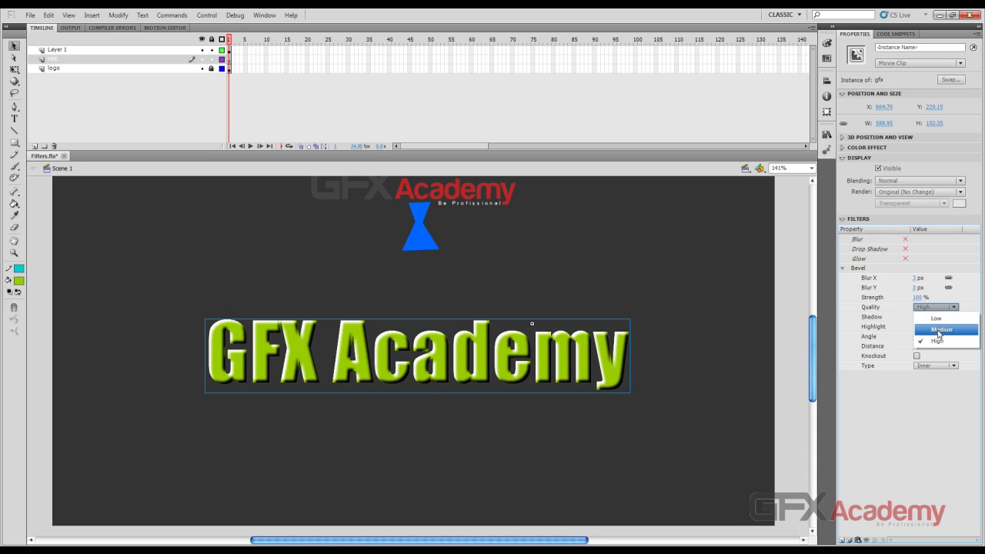
{"action": "left_click", "coordinate": [938, 331]}
{"action": "left_click", "coordinate": [938, 308]}
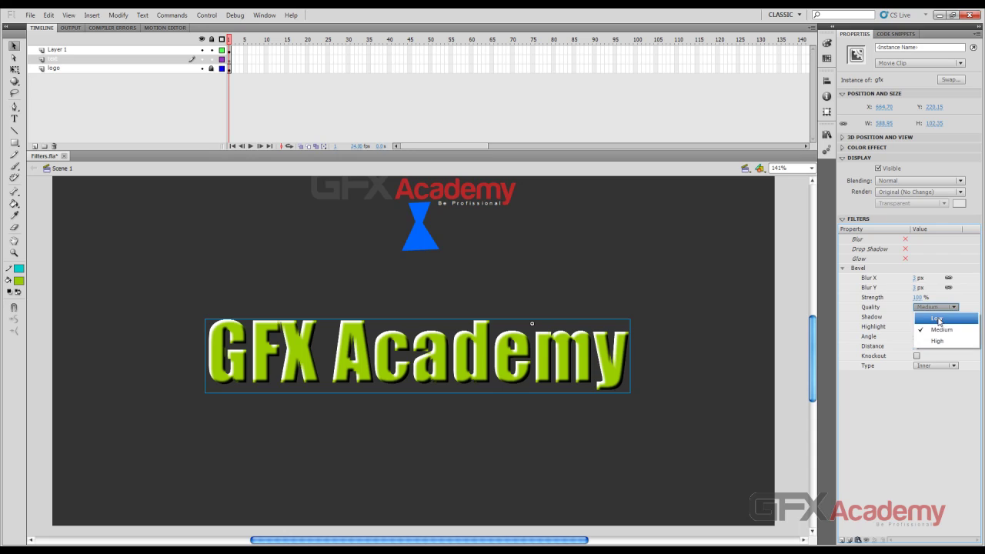
{"action": "left_click", "coordinate": [938, 319]}
{"action": "left_click", "coordinate": [935, 309]}
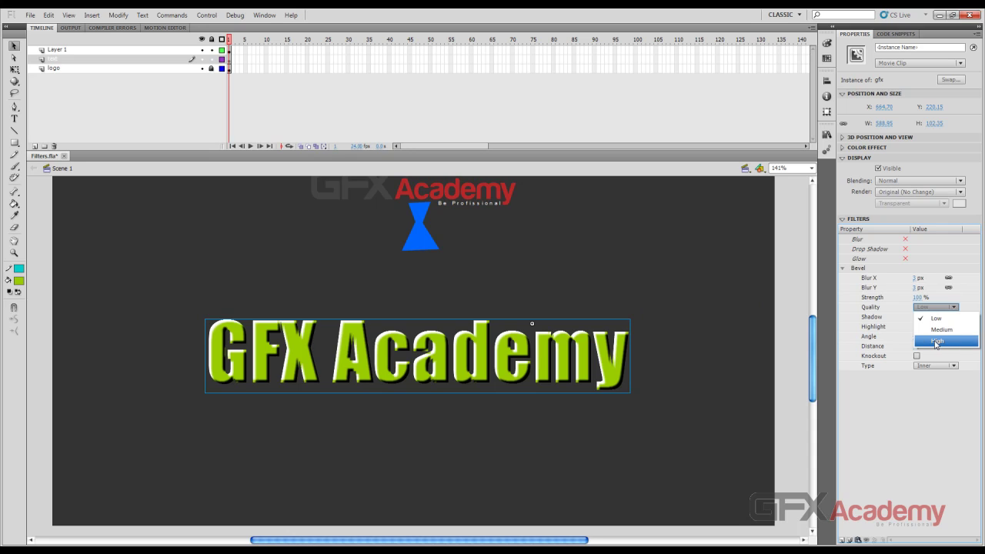
{"action": "left_click", "coordinate": [936, 343]}
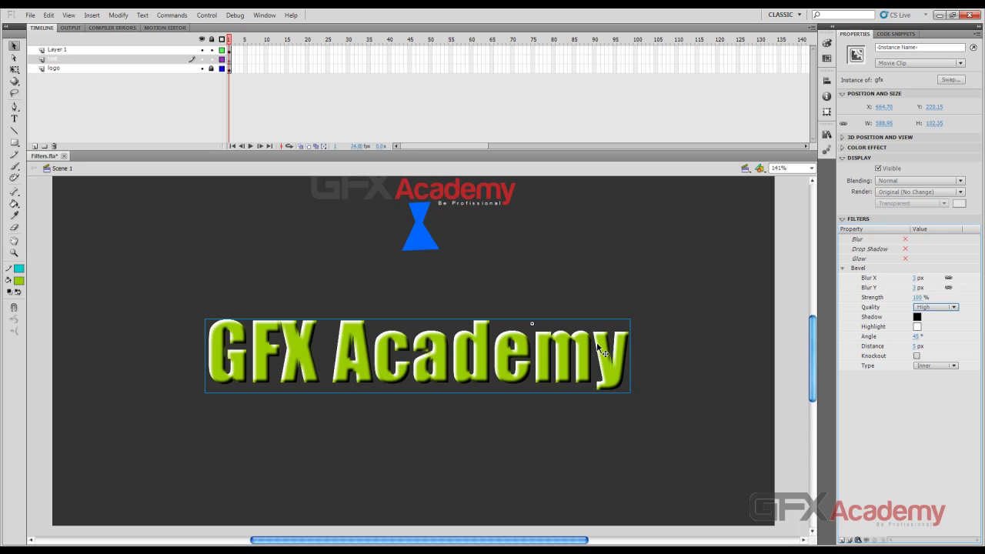
Try orange #CC6600, blue #0066FF, amber, cyan #00FFFF, dark grey #333333 and dark yellow as the Bevel filter's shadow colour
{"action": "left_click", "coordinate": [917, 317]}
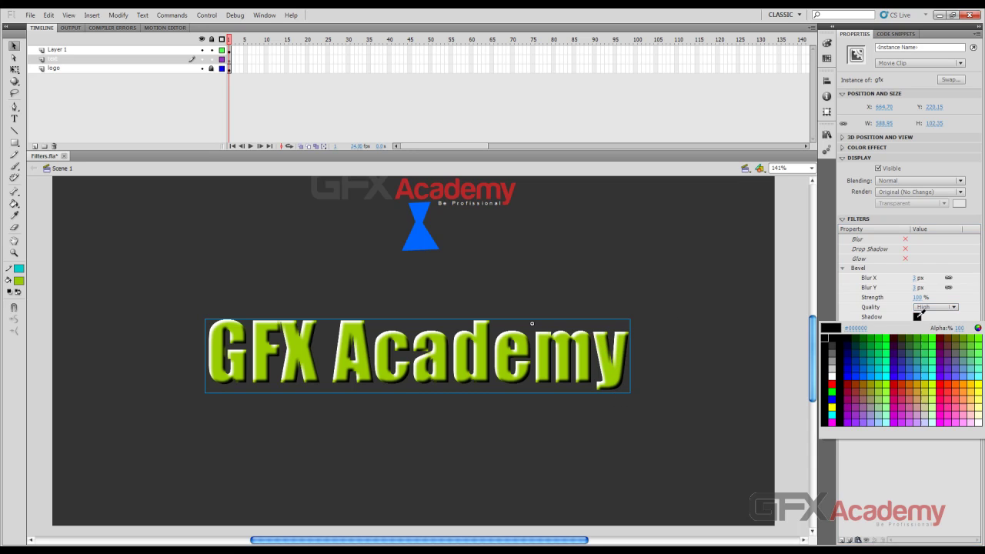
{"action": "left_click", "coordinate": [913, 381]}
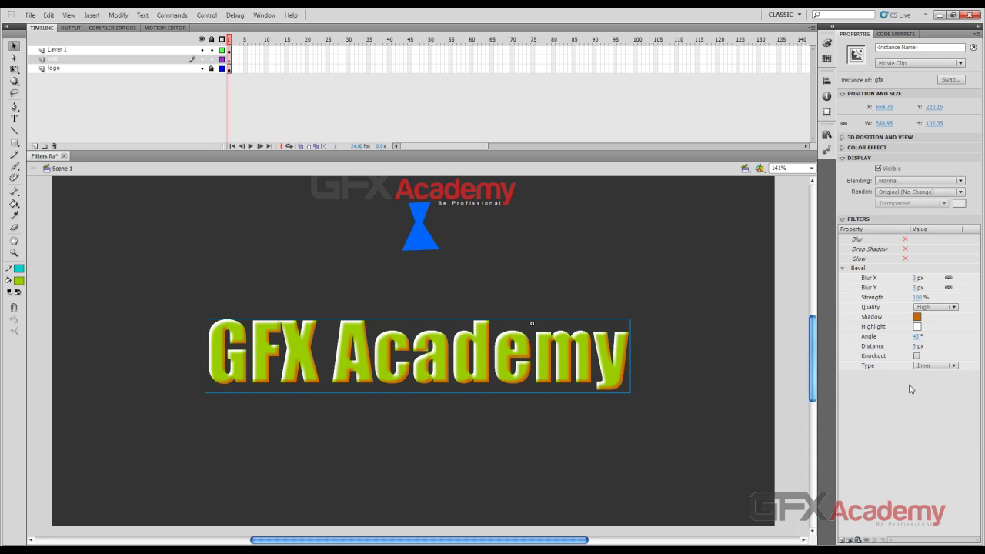
{"action": "left_click", "coordinate": [917, 316]}
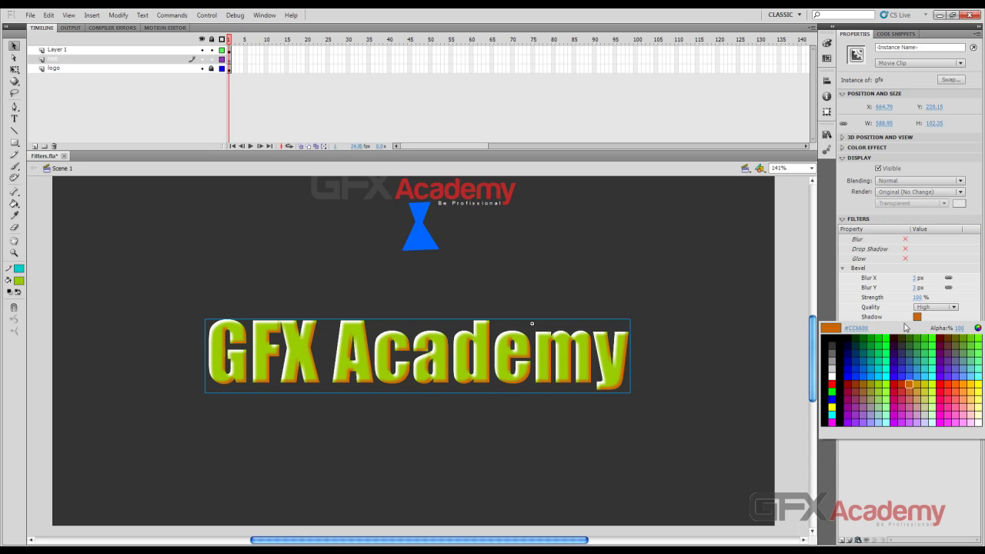
{"action": "left_click", "coordinate": [861, 378]}
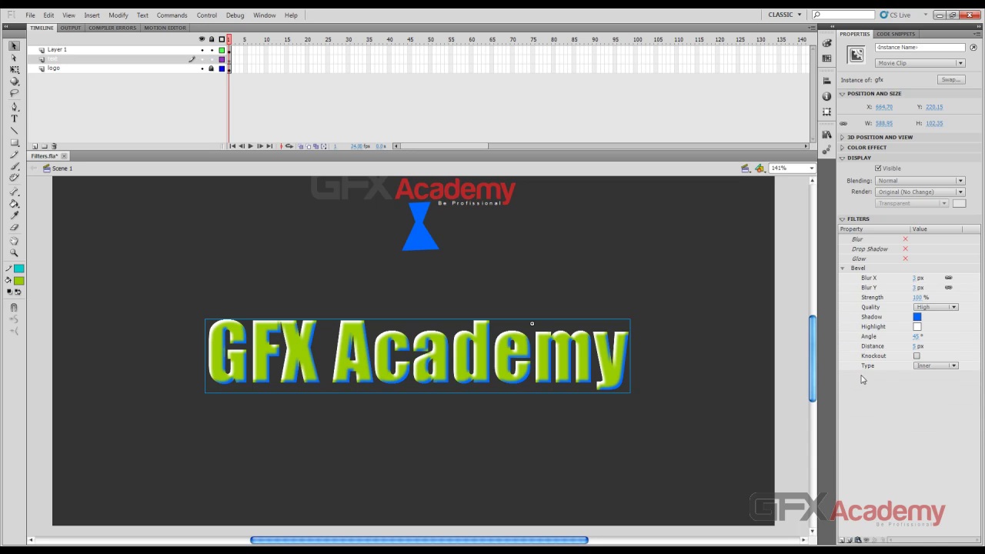
{"action": "left_click", "coordinate": [916, 327]}
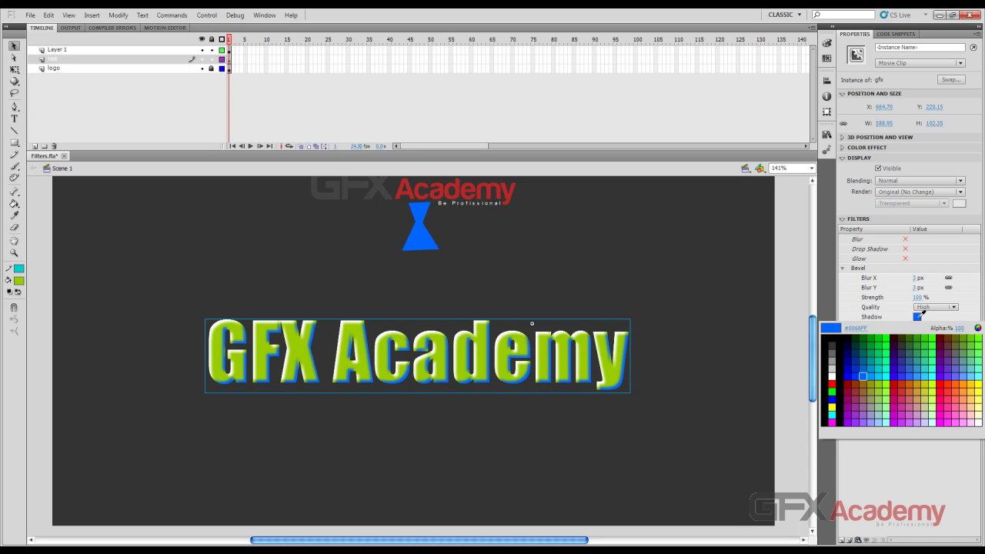
{"action": "left_click", "coordinate": [972, 383]}
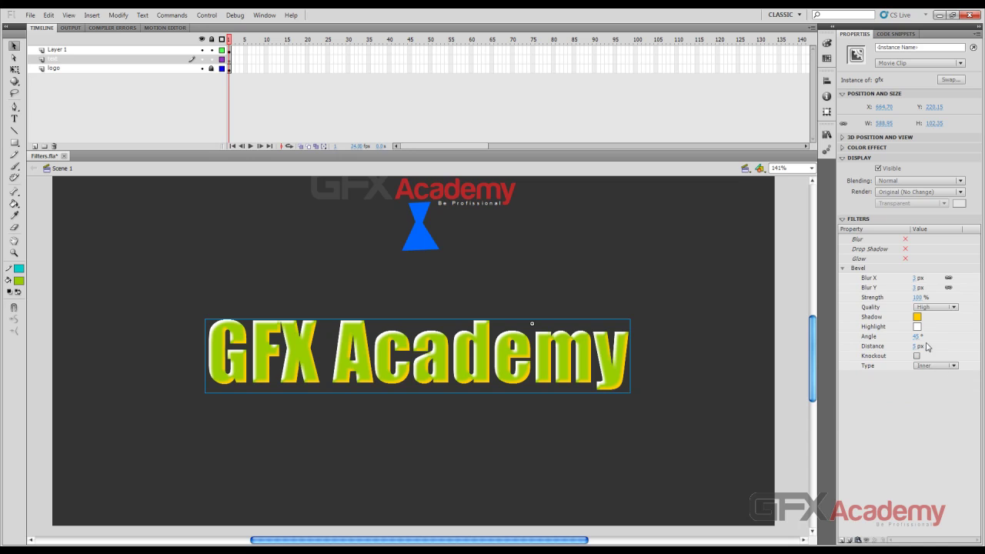
{"action": "left_click", "coordinate": [918, 317]}
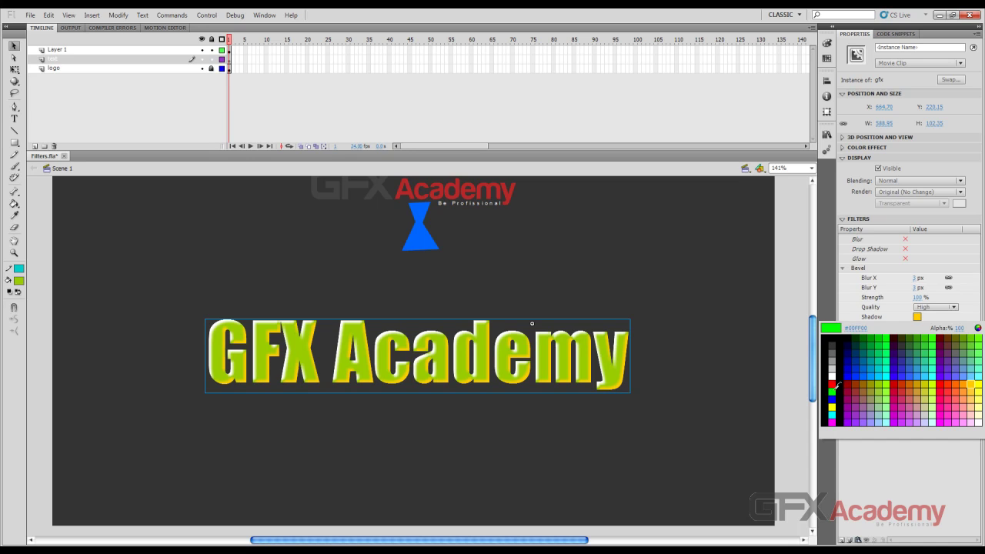
{"action": "left_click", "coordinate": [833, 413]}
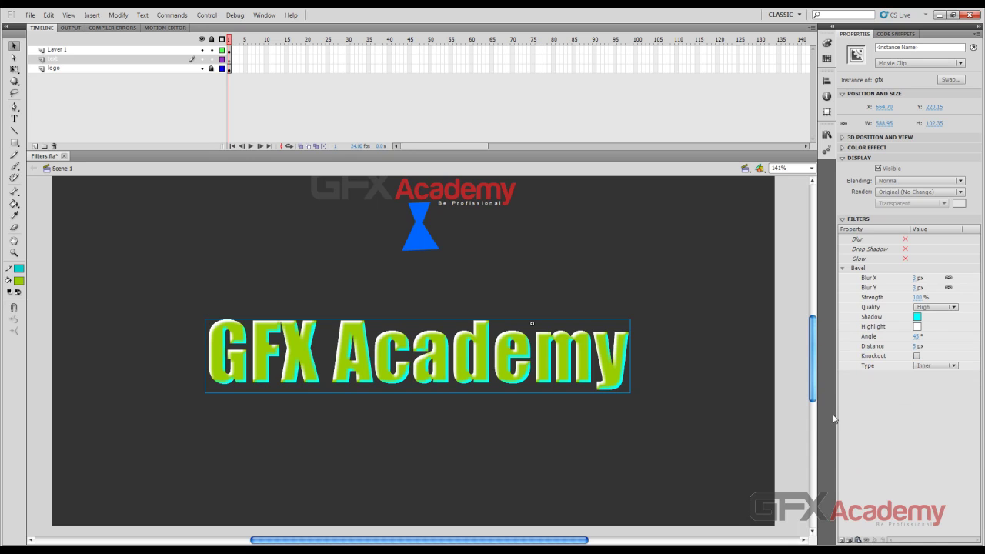
{"action": "left_click", "coordinate": [917, 317]}
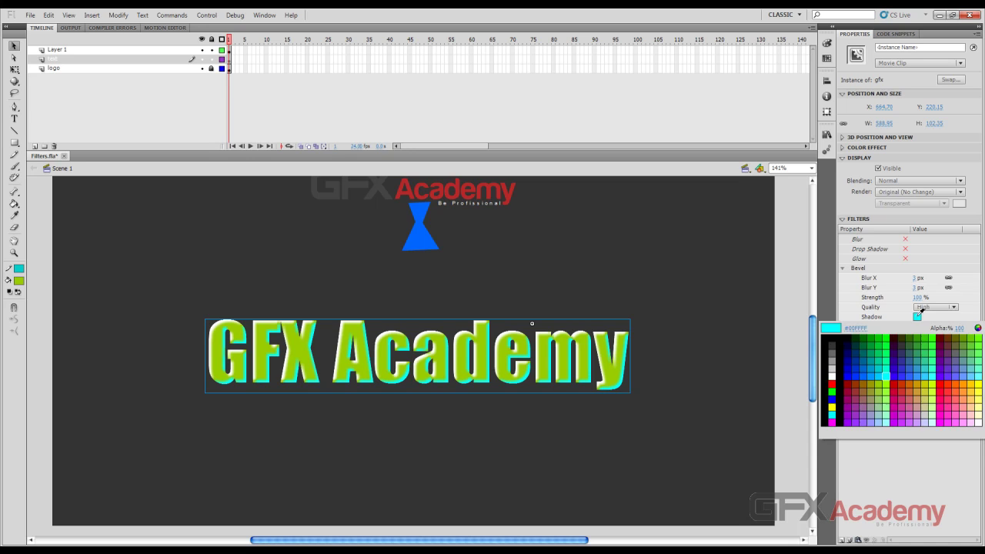
{"action": "left_click", "coordinate": [832, 345]}
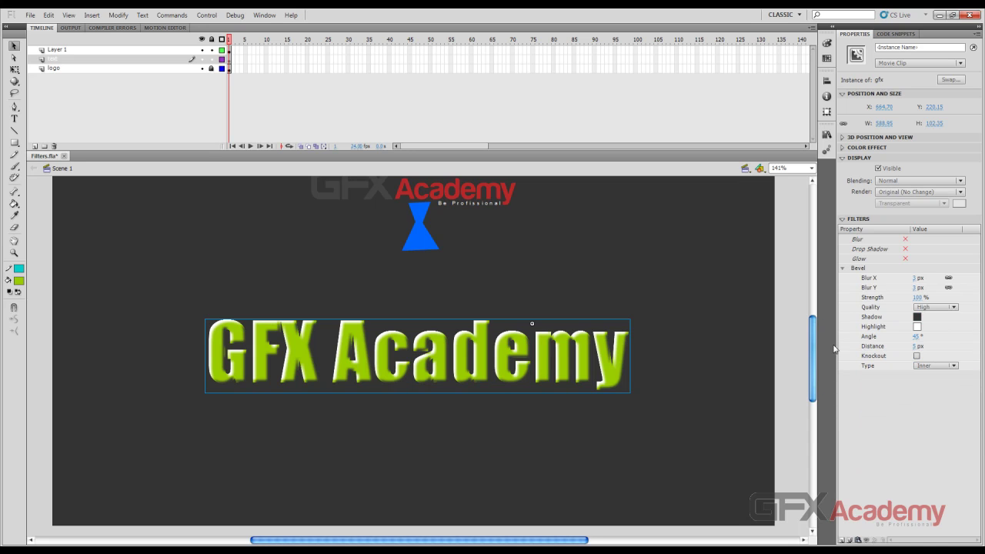
{"action": "left_click", "coordinate": [918, 316]}
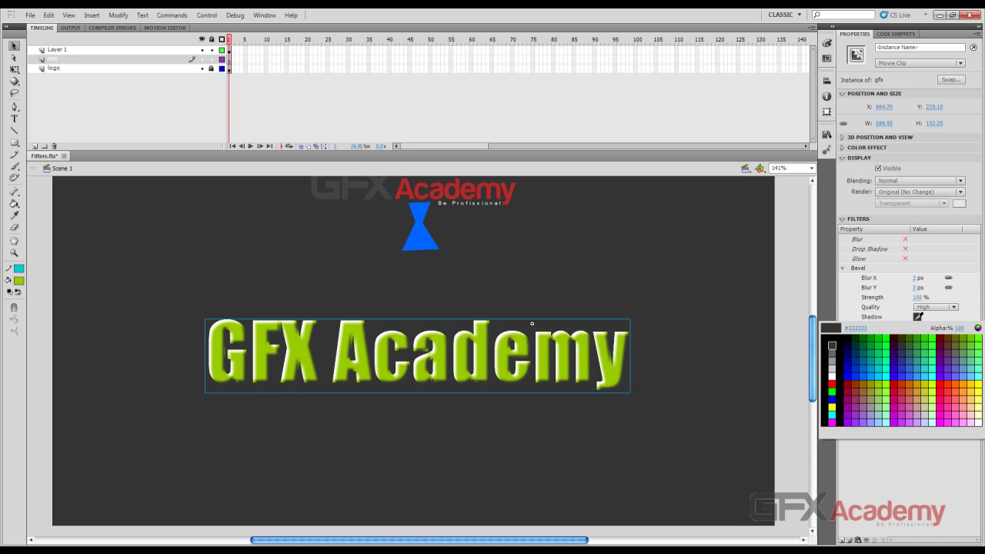
{"action": "left_click", "coordinate": [929, 382]}
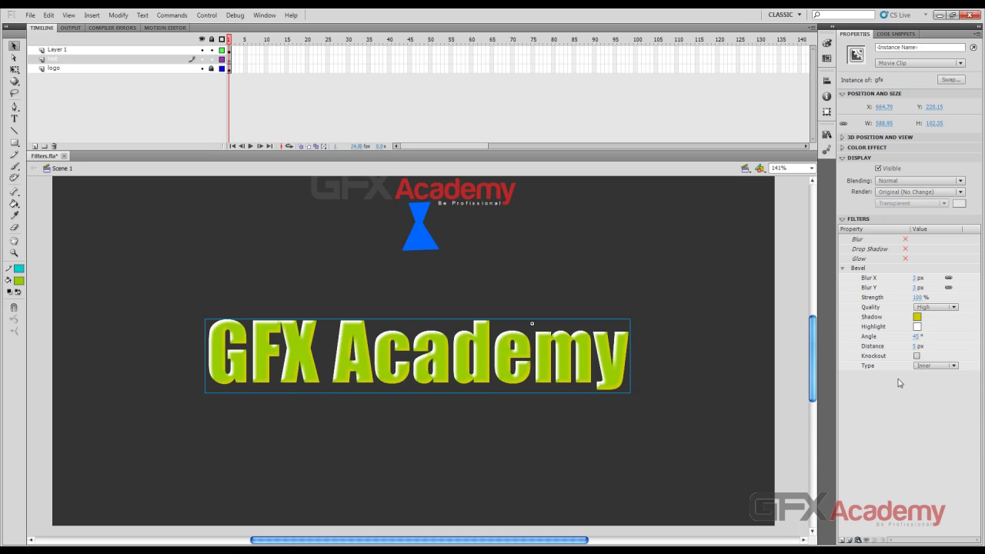
Try a blue #0099FF Bevel highlight, and set the shadow colour to black and the highlight colour to white
{"action": "left_click", "coordinate": [916, 326]}
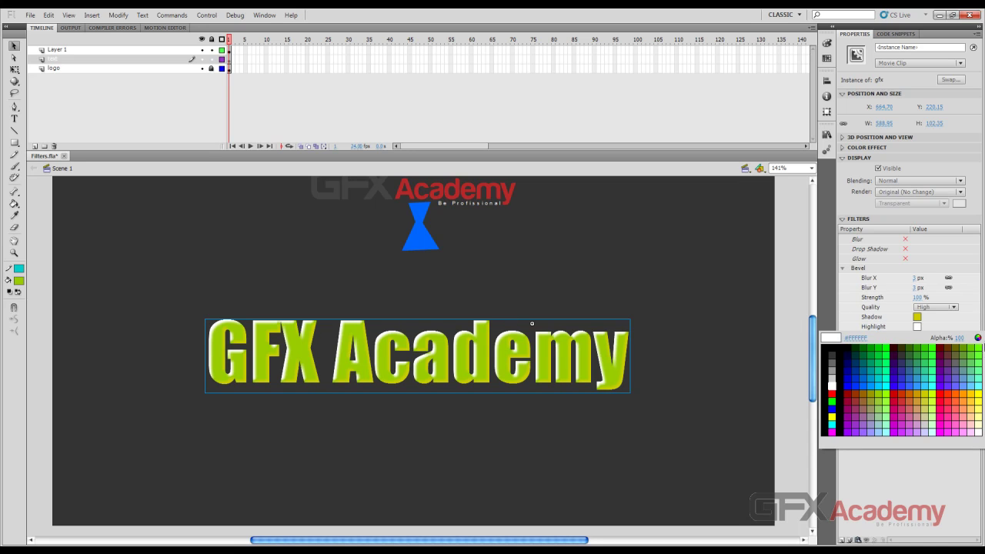
{"action": "left_click", "coordinate": [873, 391]}
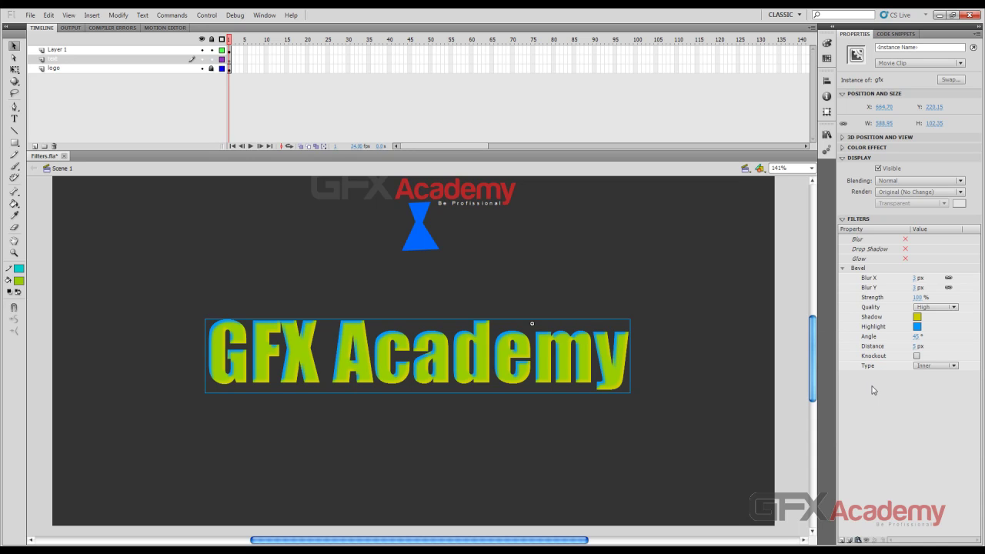
{"action": "left_click", "coordinate": [917, 316]}
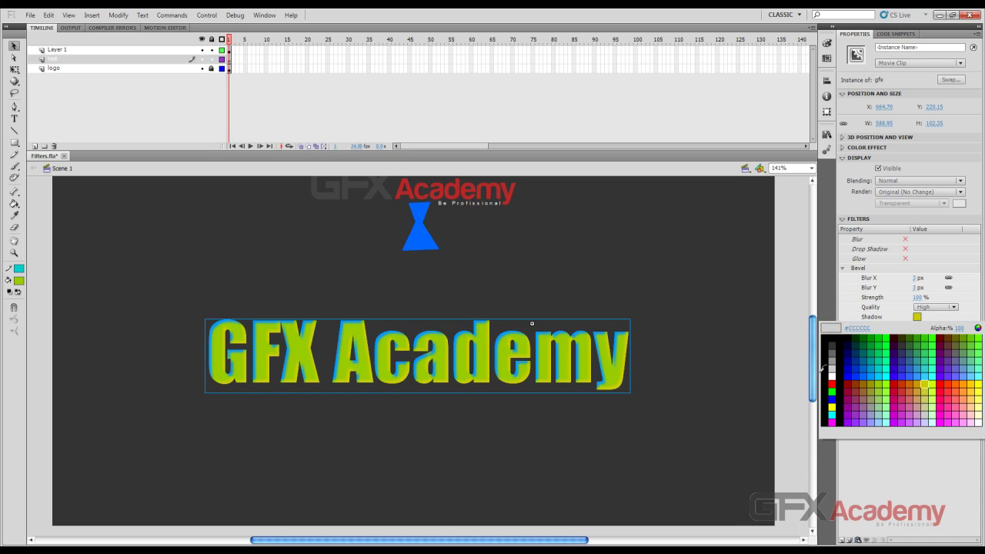
{"action": "left_click", "coordinate": [834, 336]}
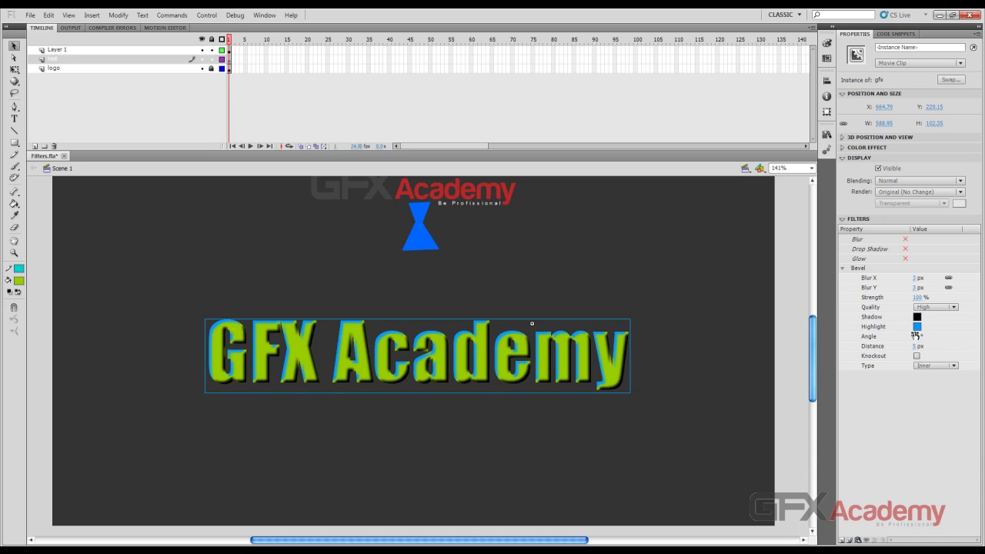
{"action": "left_click", "coordinate": [918, 326]}
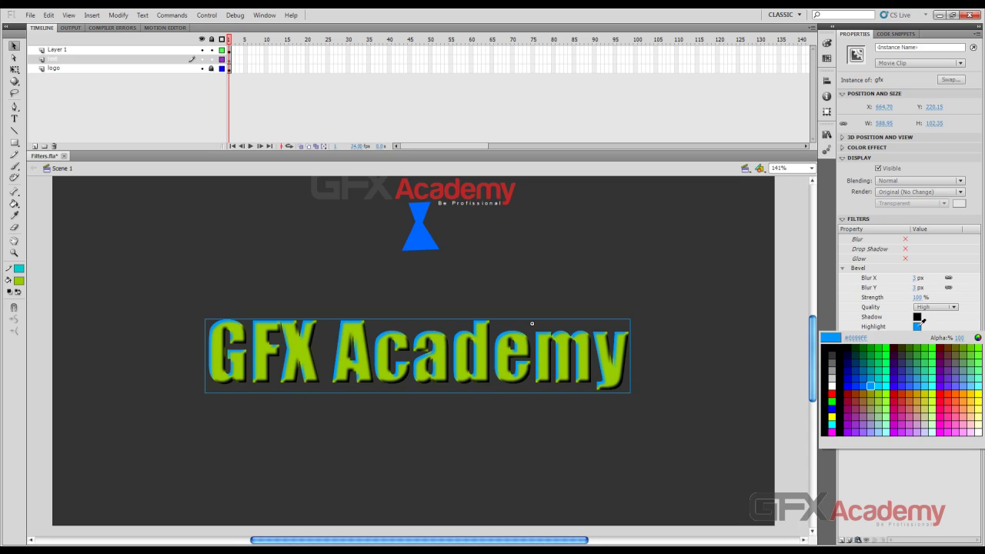
{"action": "left_click", "coordinate": [832, 385]}
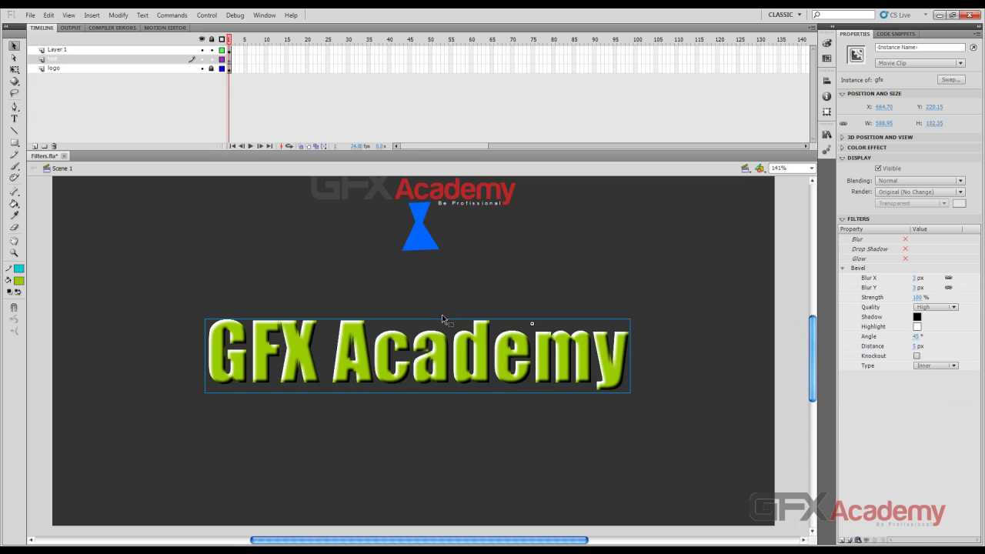
Delete the blue hourglass shape above the GFX Academy text and select the text again
{"action": "left_click", "coordinate": [426, 248]}
{"action": "key", "text": "Delete"}
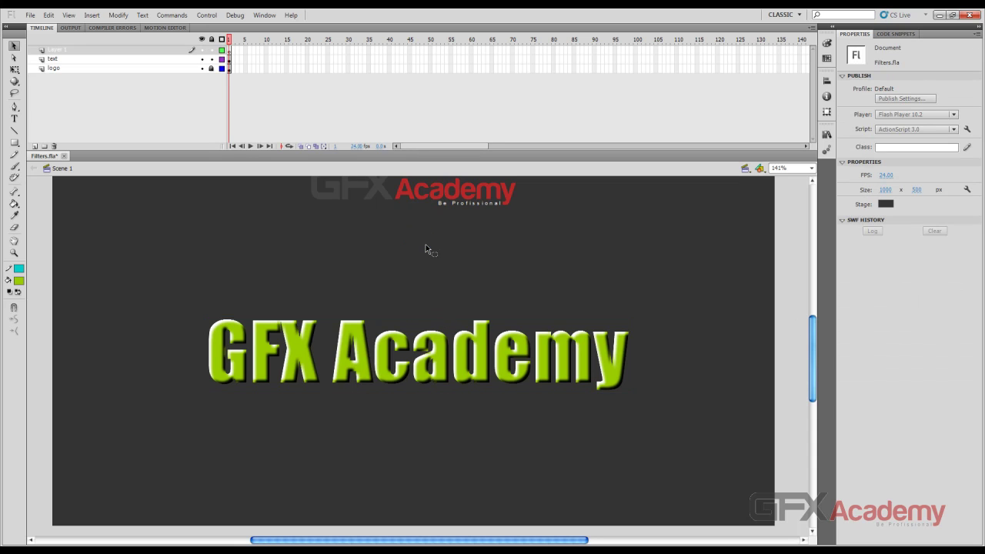
{"action": "left_click", "coordinate": [485, 331]}
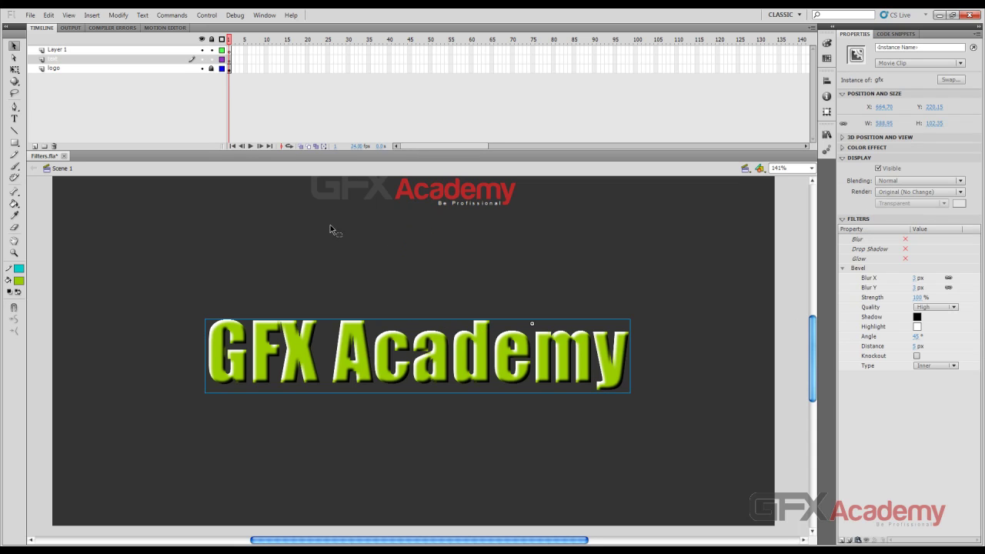
Try different angles on the text's Bevel filter and set the Angle to 318°
{"action": "left_click", "coordinate": [915, 336]}
{"action": "mouse_move", "coordinate": [915, 297]}
{"action": "left_mouse_down"}
{"action": "mouse_move", "coordinate": [921, 194]}
{"action": "mouse_move", "coordinate": [923, 372]}
{"action": "mouse_move", "coordinate": [922, 337]}
{"action": "mouse_move", "coordinate": [923, 351]}
{"action": "left_mouse_up"}
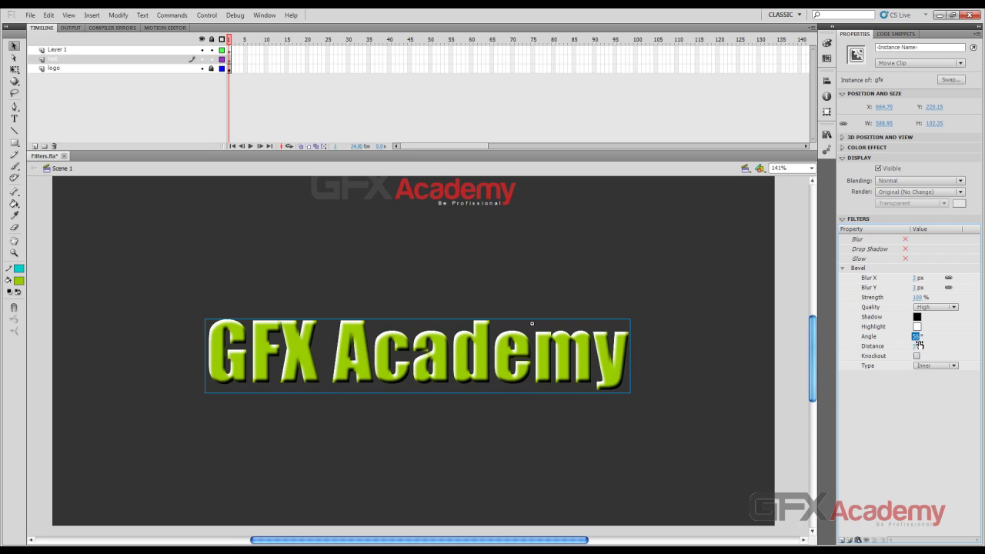
{"action": "left_click", "coordinate": [916, 336]}
{"action": "key", "text": "Return"}
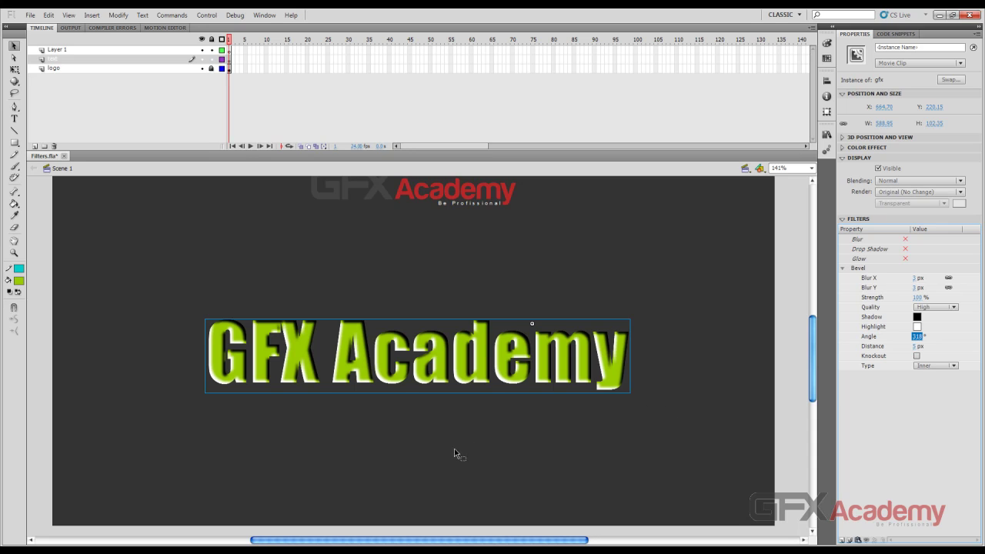
Try much larger Distance values on the Bevel filter and bring the distance back down
{"action": "left_click", "coordinate": [916, 346]}
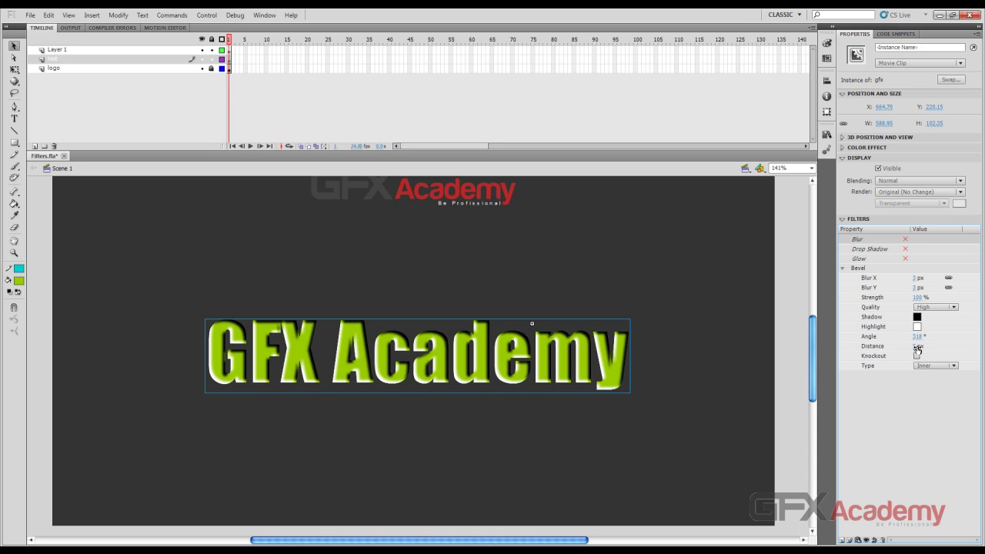
{"action": "type", "text": "10"}
{"action": "key", "text": "Return"}
{"action": "left_click_drag", "start_coordinate": [916, 346], "coordinate": [923, 328]}
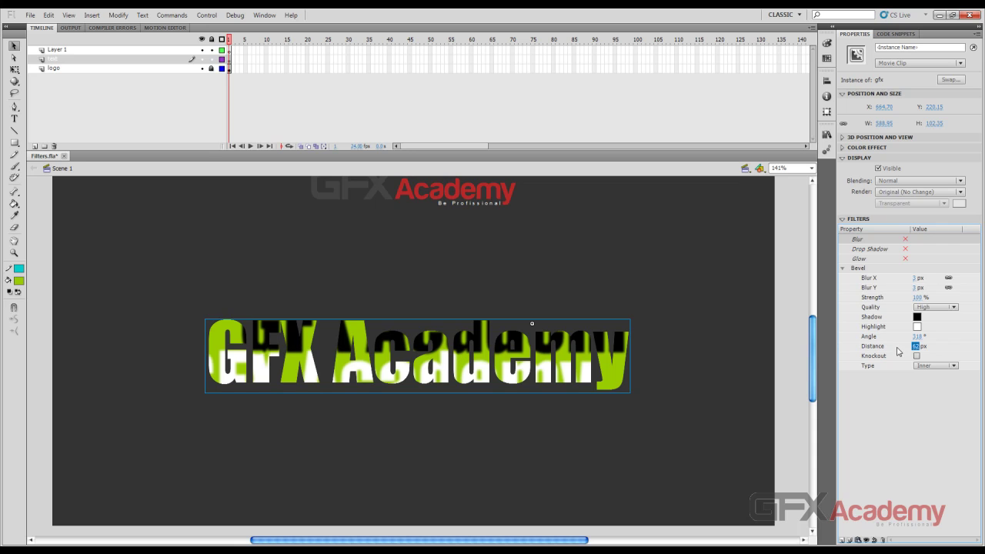
{"action": "mouse_move", "coordinate": [915, 347]}
{"action": "left_mouse_down"}
{"action": "mouse_move", "coordinate": [933, 346]}
{"action": "mouse_move", "coordinate": [896, 352]}
{"action": "left_mouse_up"}
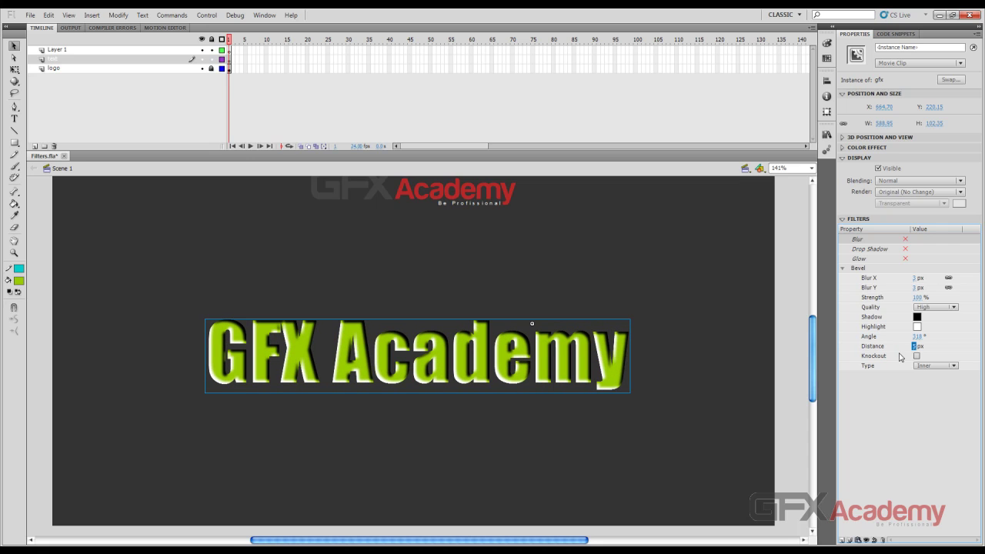
Try a smaller Bevel distance and set the Distance to 4 px
{"action": "left_click", "coordinate": [914, 346]}
{"action": "key", "text": "Return"}
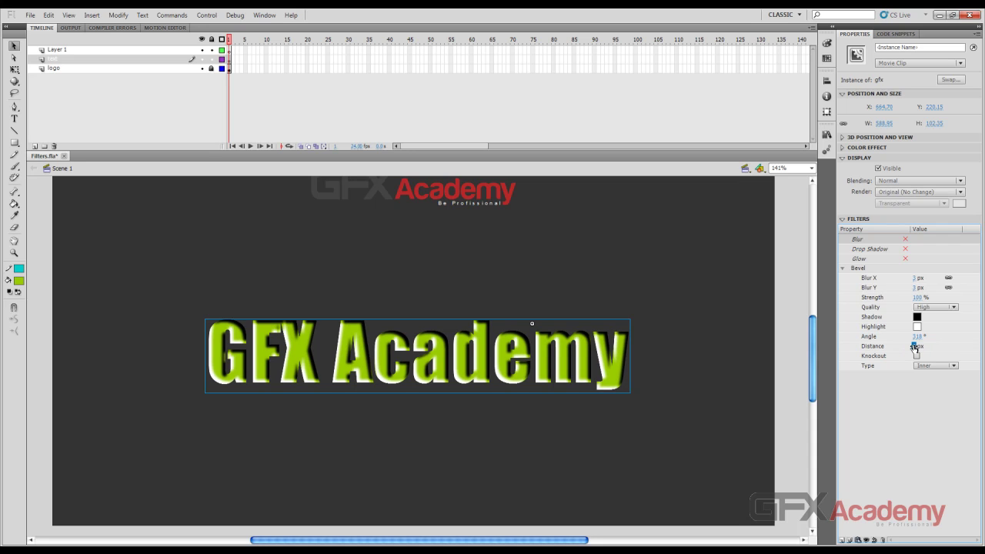
{"action": "left_click", "coordinate": [914, 346]}
{"action": "type", "text": "1"}
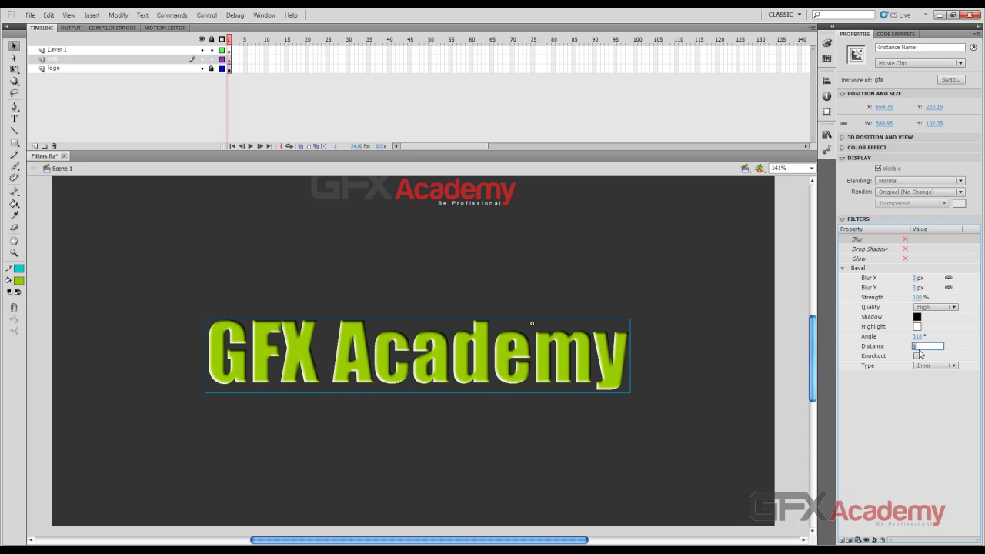
{"action": "type", "text": "4"}
{"action": "key", "text": "Return"}
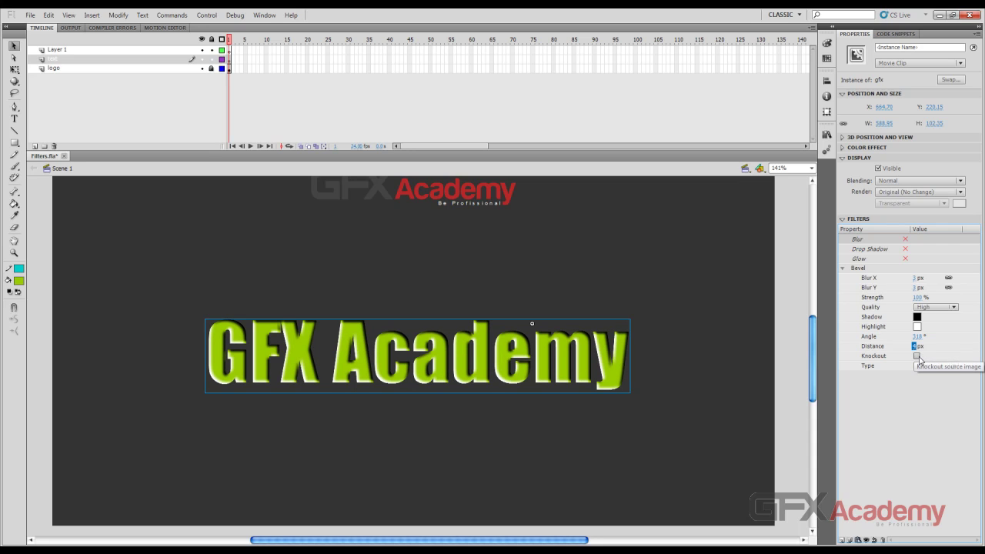
Switch the Bevel filter's Knockout option on and off several times to compare the effect, leaving it off
{"action": "left_click", "coordinate": [916, 356]}
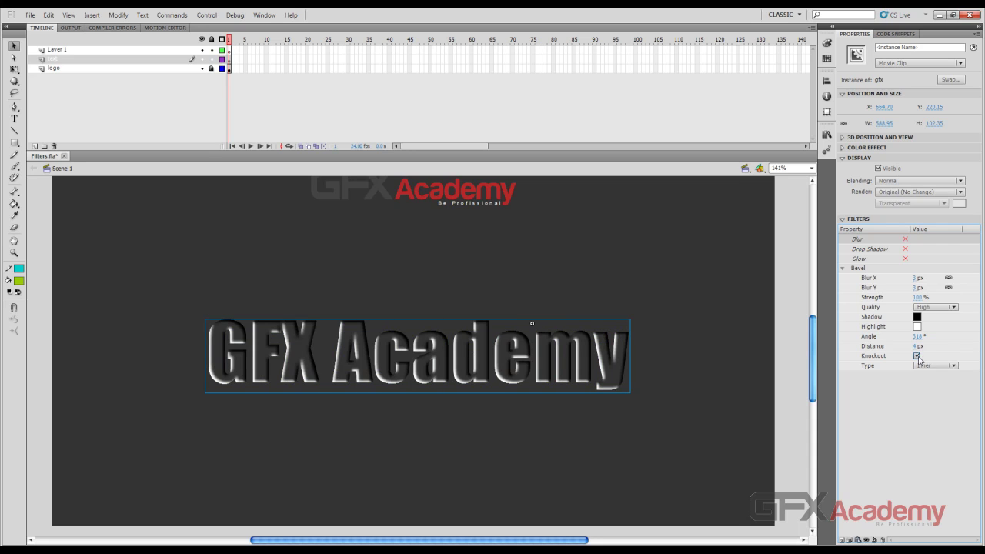
{"action": "left_click", "coordinate": [917, 357]}
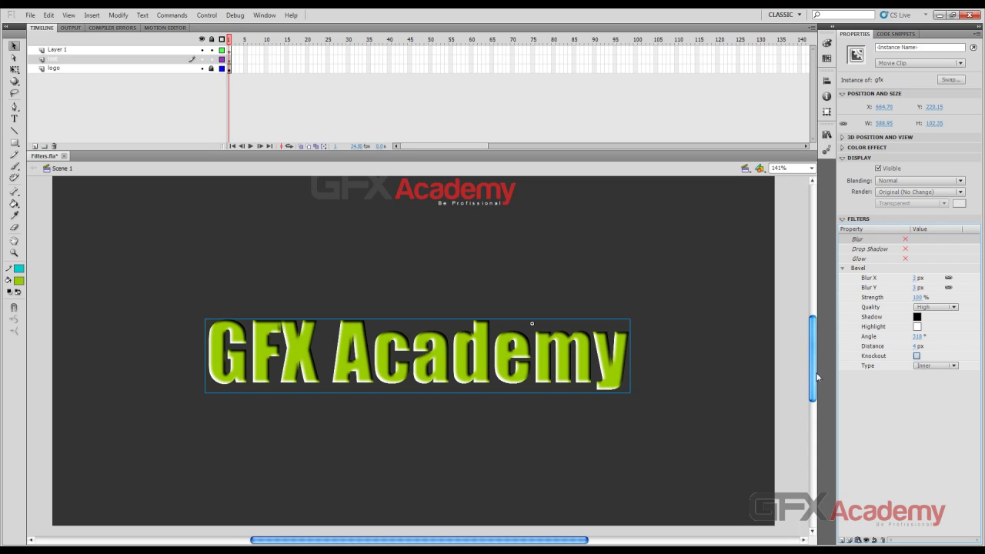
{"action": "left_click", "coordinate": [917, 356]}
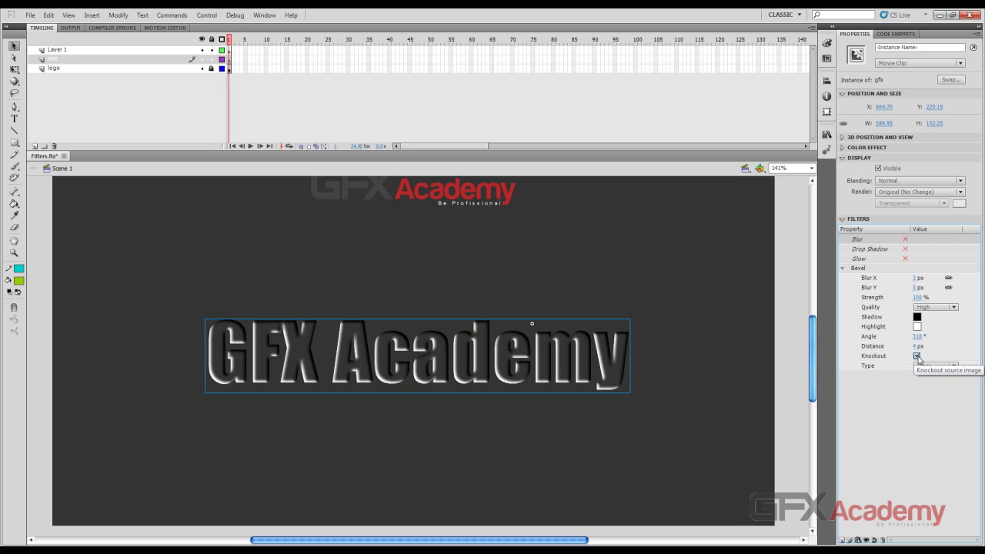
{"action": "left_click", "coordinate": [917, 356]}
{"action": "left_click", "coordinate": [916, 356]}
{"action": "left_click", "coordinate": [916, 357]}
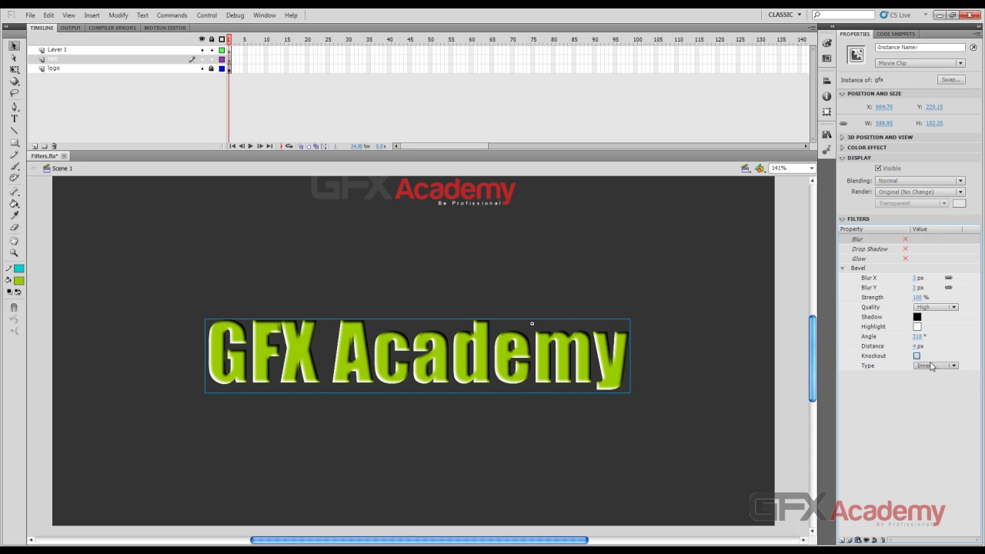
Try the Outer type on the text's Bevel filter with a Distance of 5 px
{"action": "left_click", "coordinate": [937, 366]}
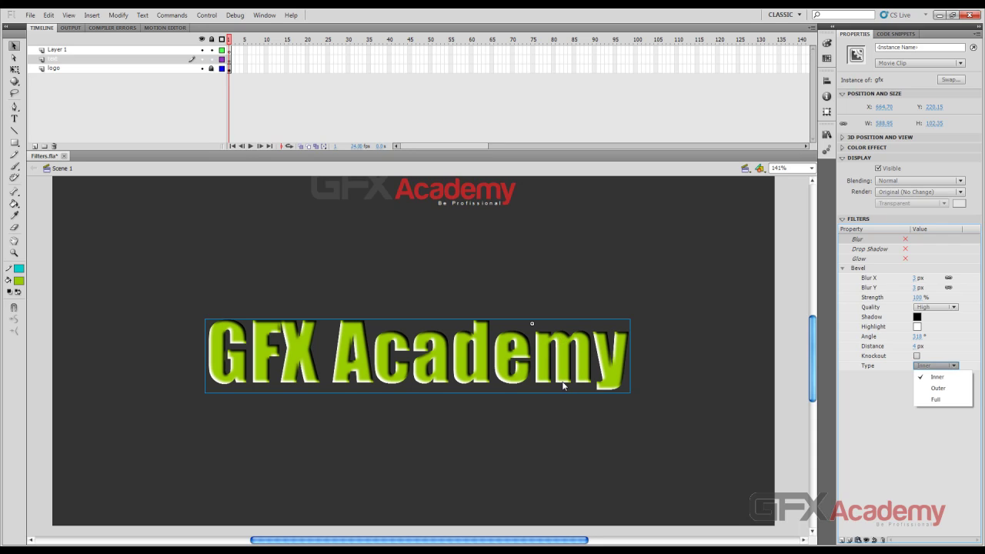
{"action": "left_click", "coordinate": [938, 387]}
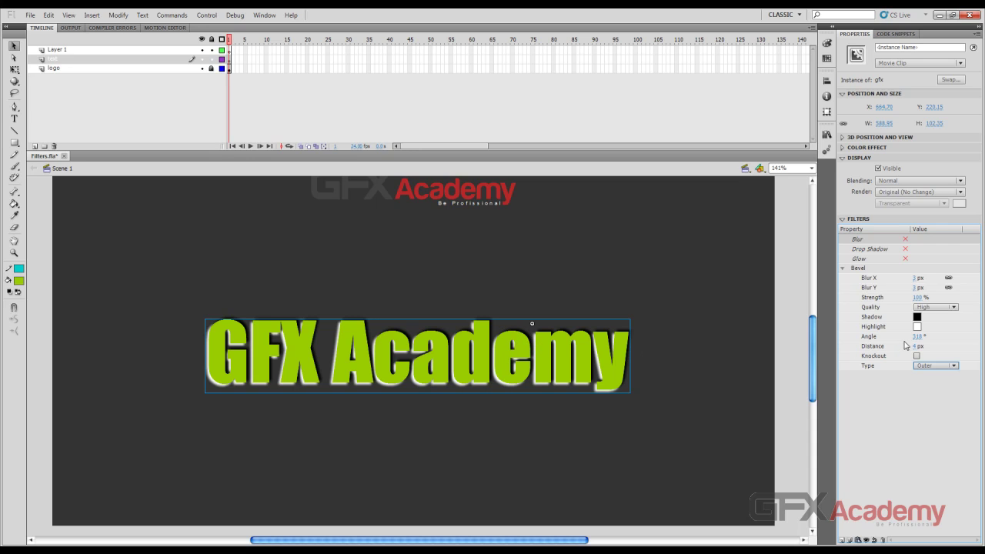
{"action": "mouse_move", "coordinate": [918, 348]}
{"action": "left_mouse_down"}
{"action": "mouse_move", "coordinate": [971, 348]}
{"action": "mouse_move", "coordinate": [915, 249]}
{"action": "mouse_move", "coordinate": [917, 347]}
{"action": "left_mouse_up"}
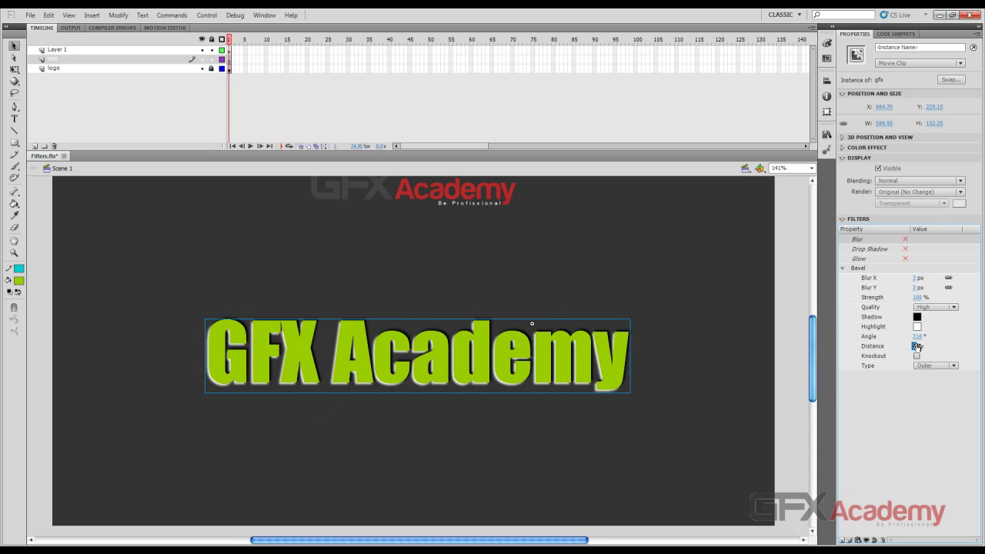
{"action": "left_click", "coordinate": [916, 346]}
{"action": "type", "text": "5"}
{"action": "key", "text": "Return"}
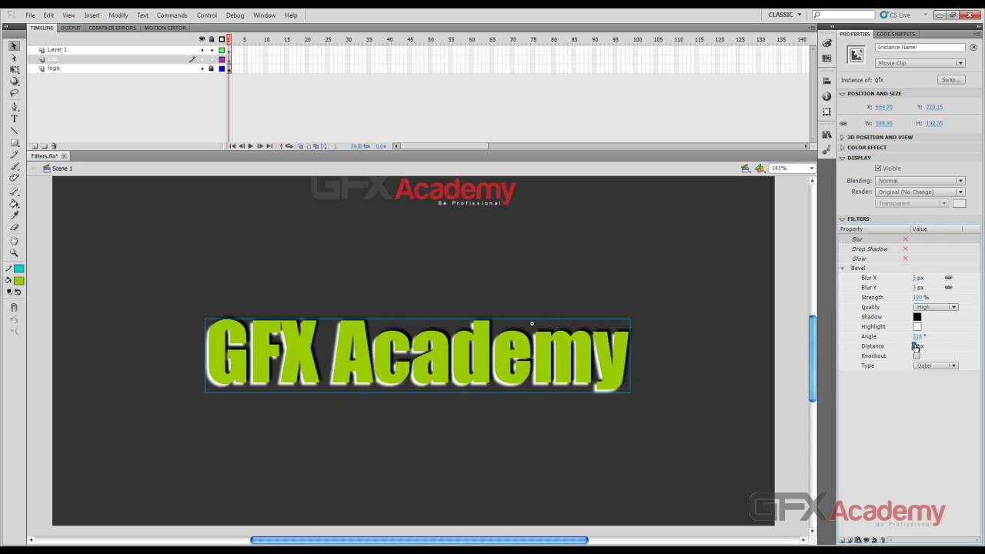
Try the Full type on the Bevel filter and lower its Distance to 2 px
{"action": "left_click", "coordinate": [935, 366]}
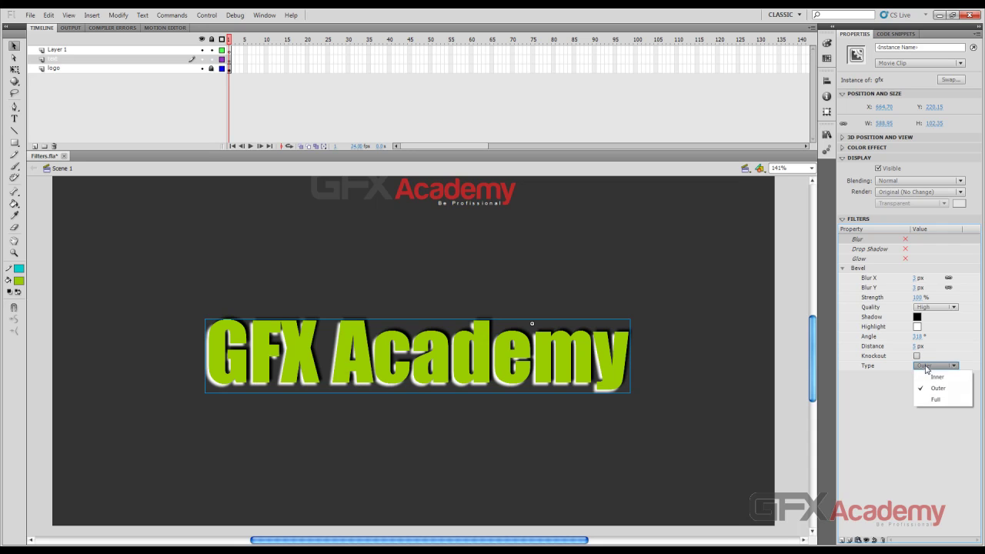
{"action": "left_click", "coordinate": [938, 402]}
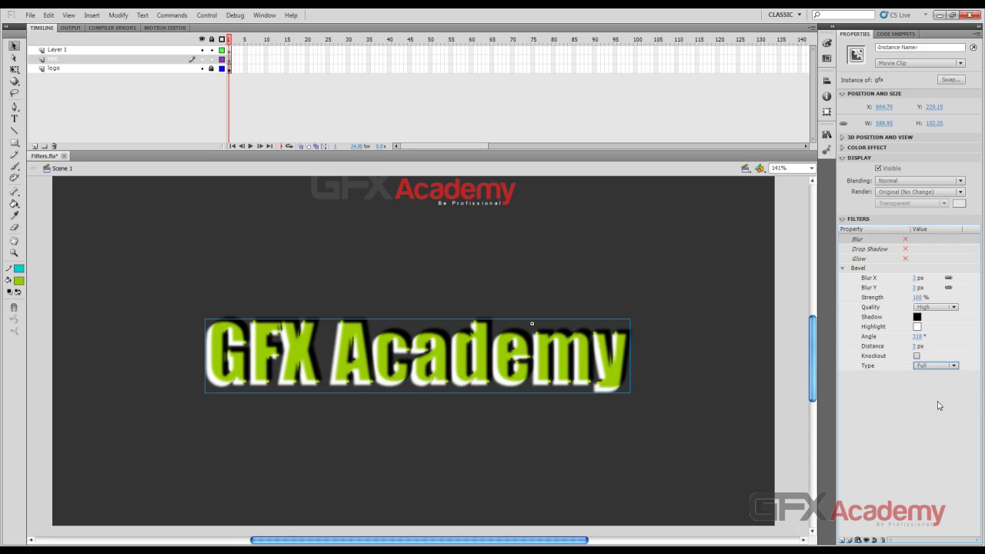
{"action": "left_click", "coordinate": [915, 346]}
{"action": "type", "text": "2"}
{"action": "key", "text": "Return"}
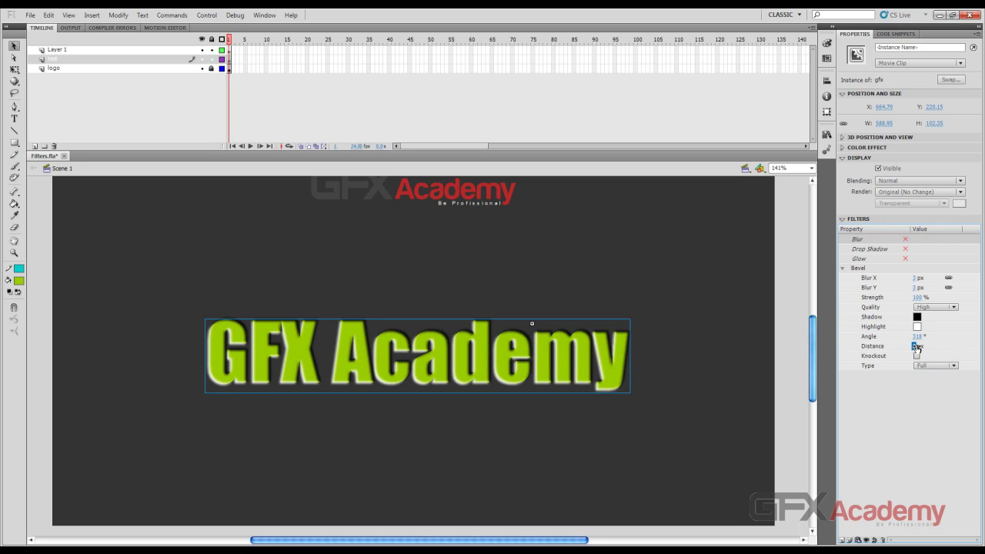
Set the Bevel filter's Type back to Inner and its Distance to 5 px
{"action": "left_click", "coordinate": [932, 365]}
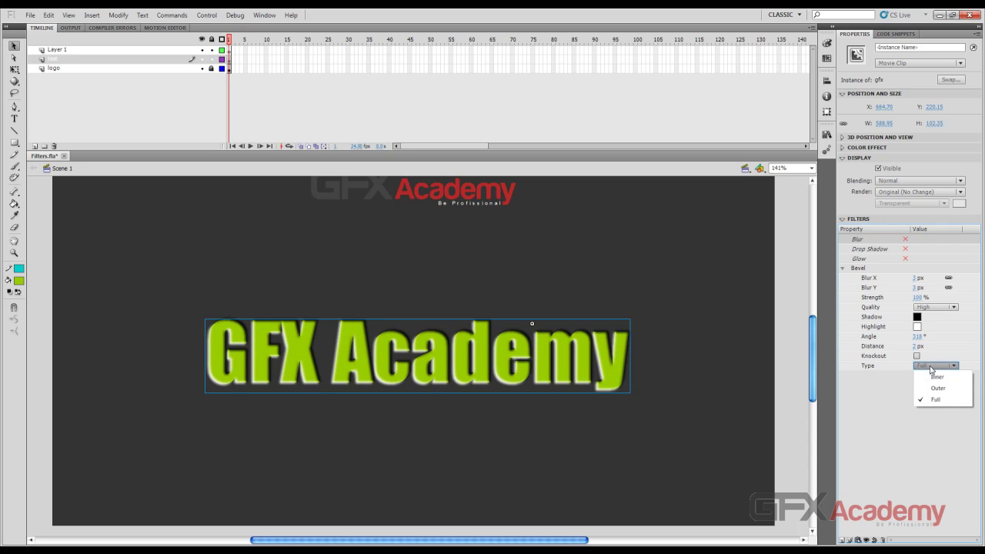
{"action": "left_click", "coordinate": [939, 377]}
{"action": "left_click", "coordinate": [916, 337]}
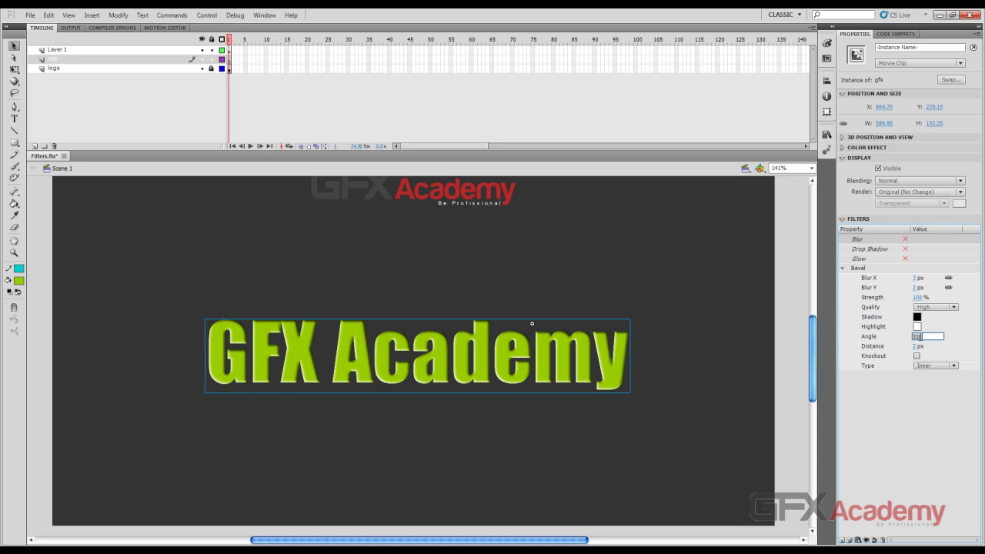
{"action": "key", "text": "Return"}
{"action": "left_click", "coordinate": [915, 347]}
{"action": "type", "text": "5"}
{"action": "key", "text": "Return"}
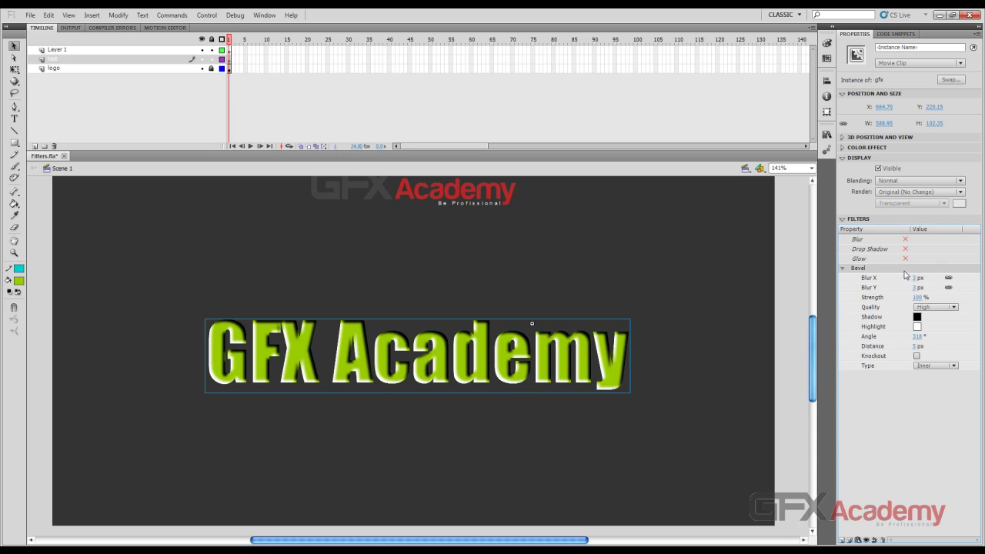
Disable the Bevel filter and add a Gradient Glow to the text with a Distance of 49 px
{"action": "left_click", "coordinate": [867, 540]}
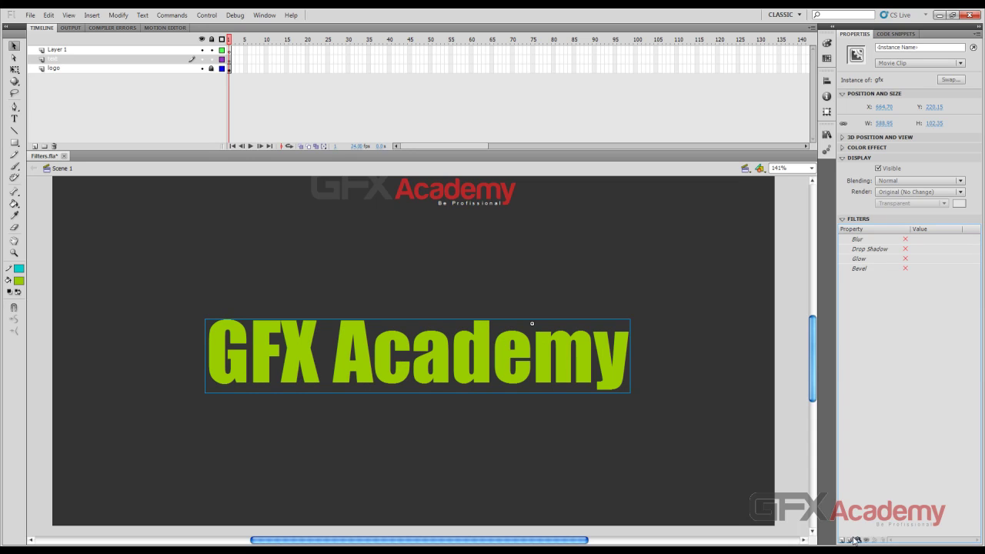
{"action": "left_click", "coordinate": [845, 540]}
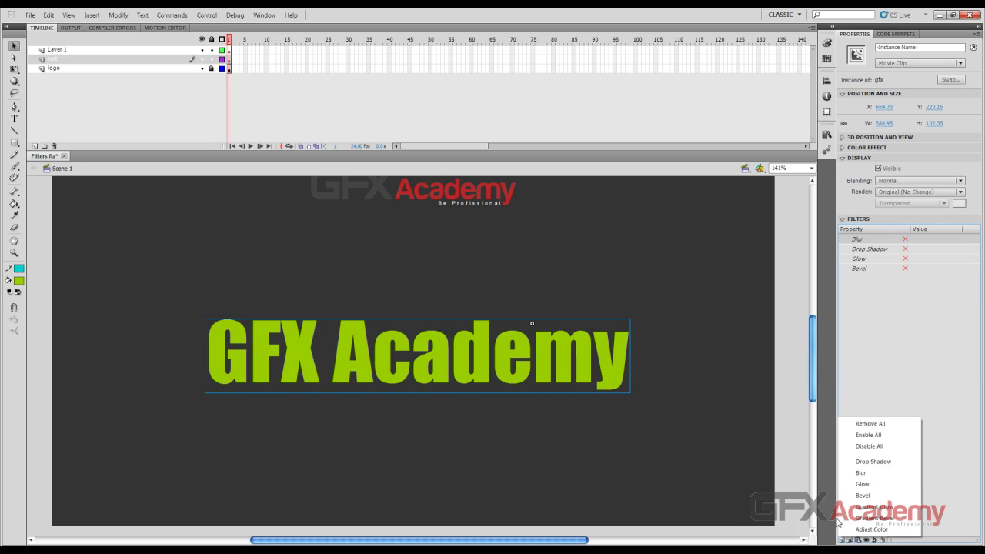
{"action": "left_click", "coordinate": [885, 507]}
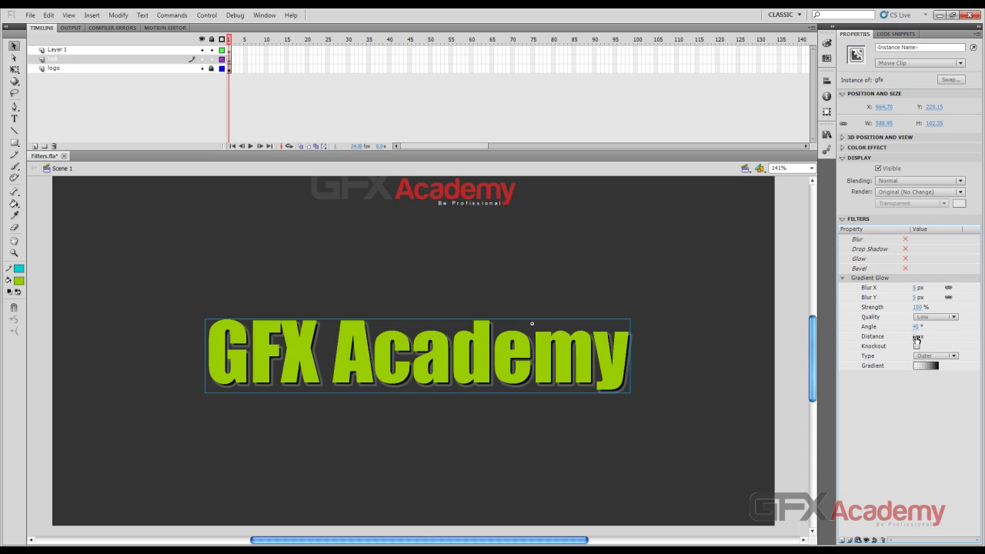
{"action": "left_click_drag", "start_coordinate": [917, 339], "coordinate": [944, 343]}
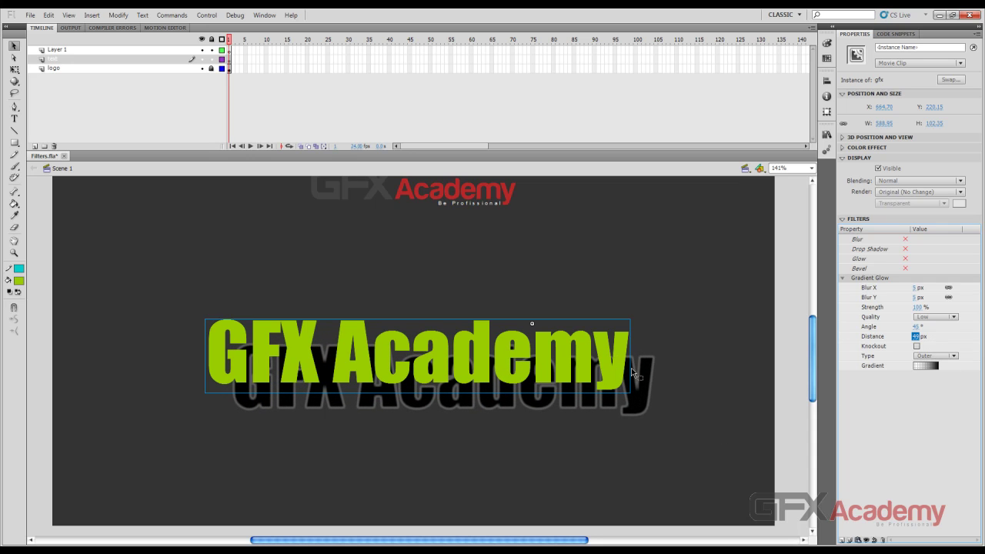
Try orange #FF9900, blue #6666FF and yellow on the black end stop of the Gradient Glow's gradient, saving the document before applying yellow
{"action": "left_click", "coordinate": [937, 368]}
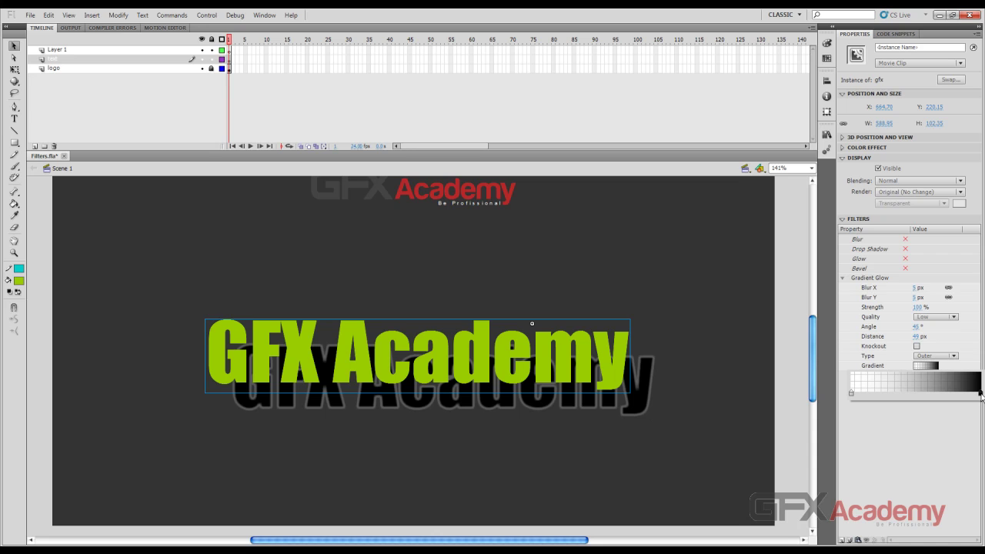
{"action": "left_click", "coordinate": [979, 393]}
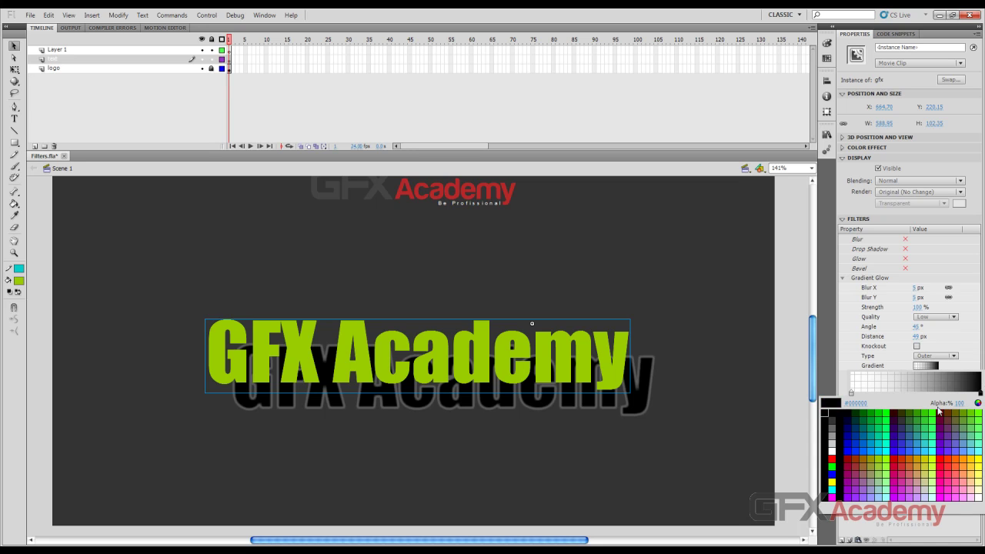
{"action": "left_click", "coordinate": [969, 456]}
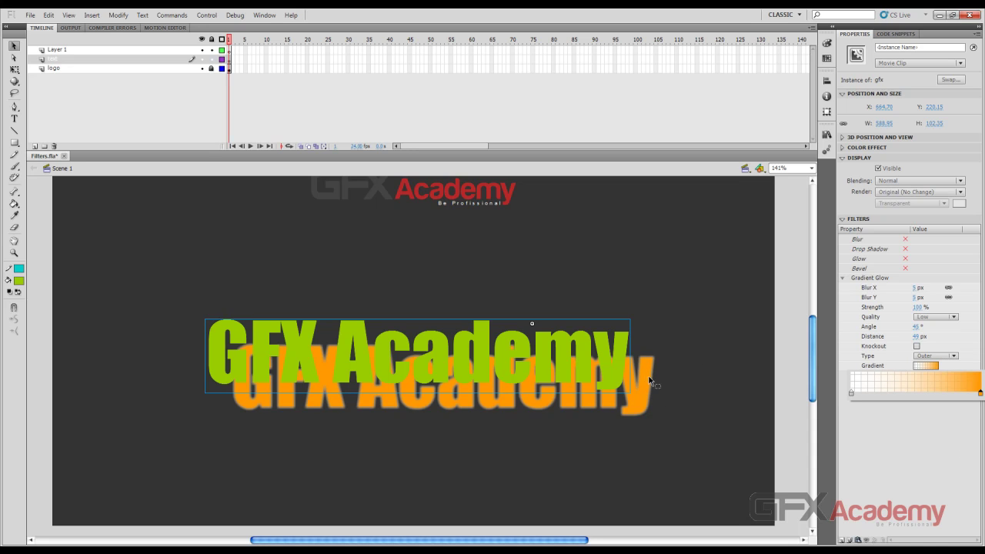
{"action": "left_click", "coordinate": [981, 393]}
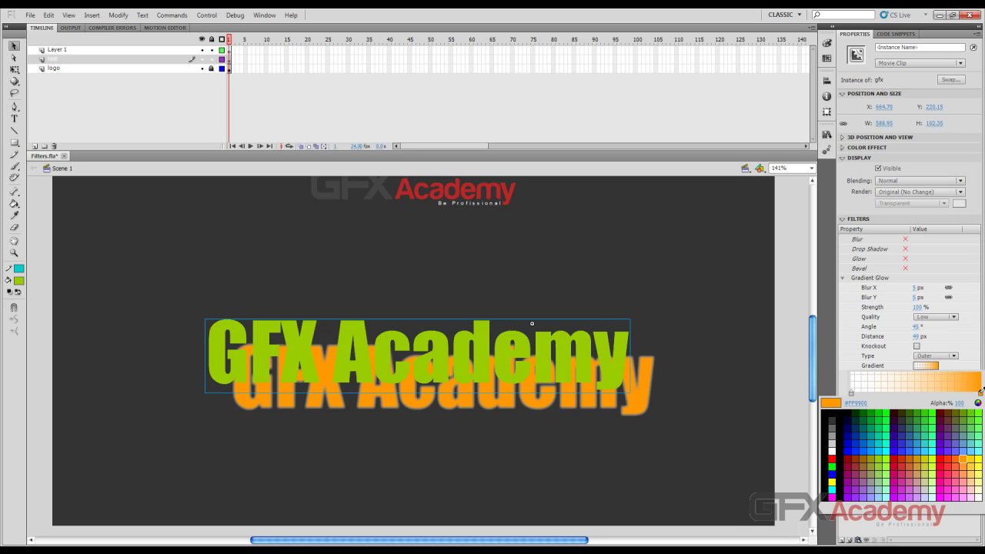
{"action": "left_click", "coordinate": [959, 450]}
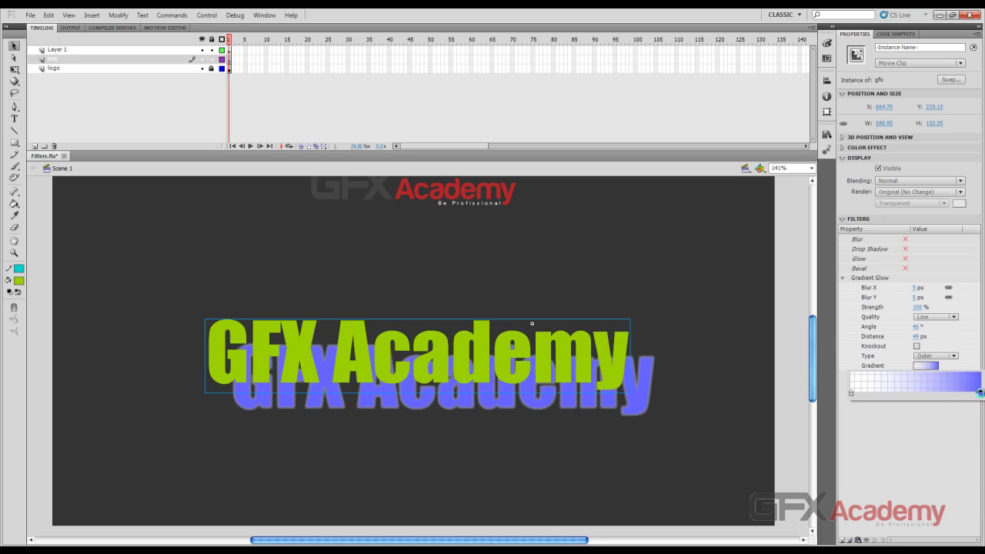
{"action": "key", "text": "ctrl+s"}
{"action": "left_click", "coordinate": [980, 394]}
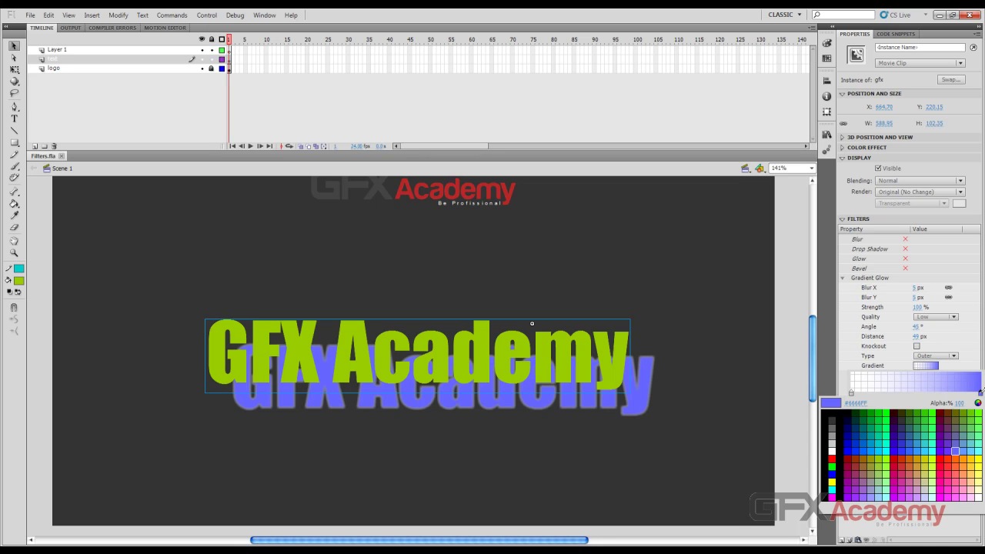
{"action": "left_click", "coordinate": [978, 459]}
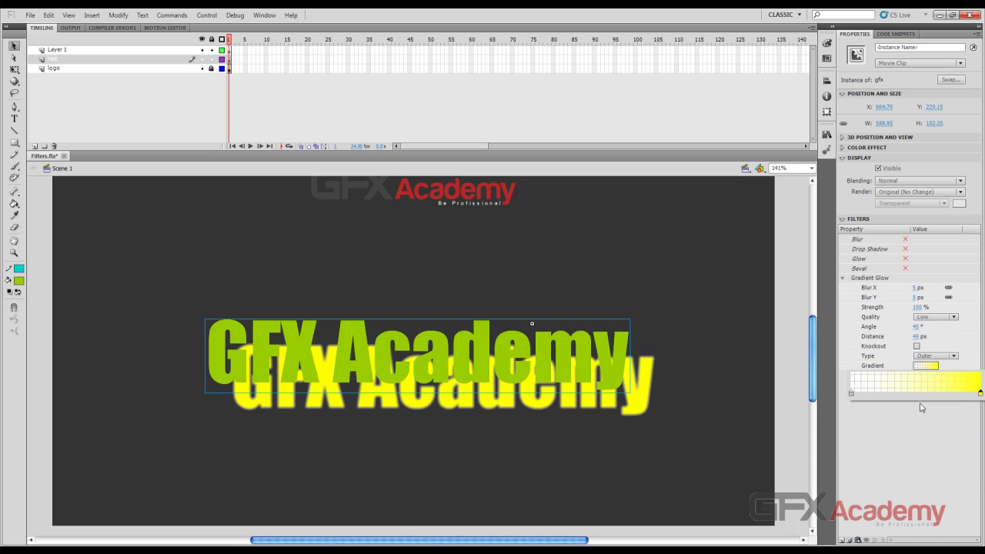
Add a light blue stop midway along the glow gradient and a black stop near its transparent end
{"action": "left_click", "coordinate": [927, 391]}
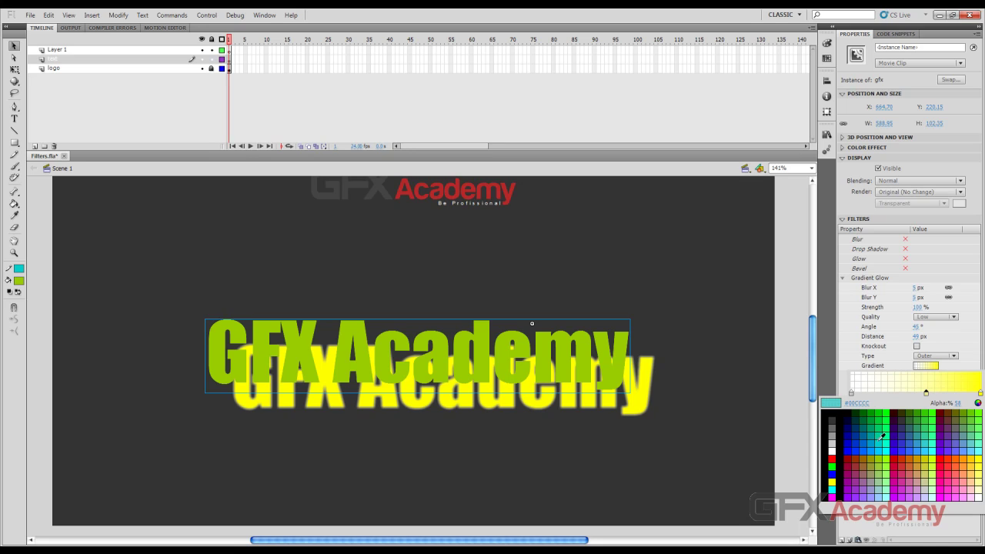
{"action": "left_click", "coordinate": [922, 448]}
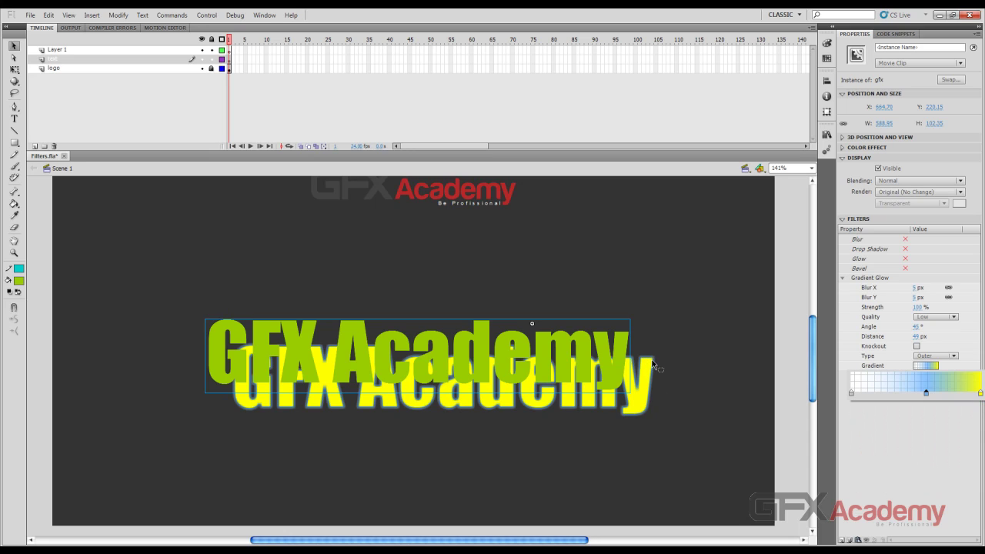
{"action": "left_click", "coordinate": [881, 394]}
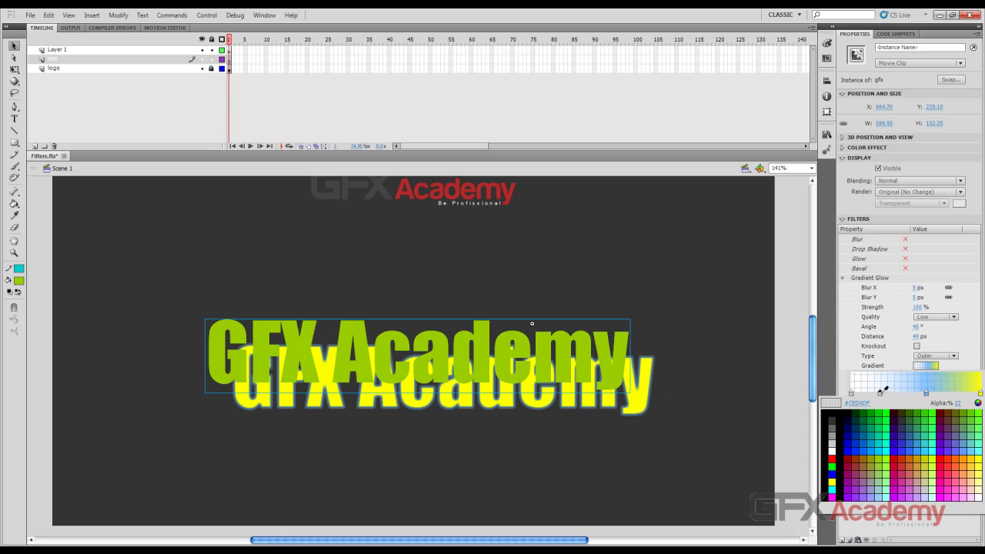
{"action": "left_click", "coordinate": [868, 455]}
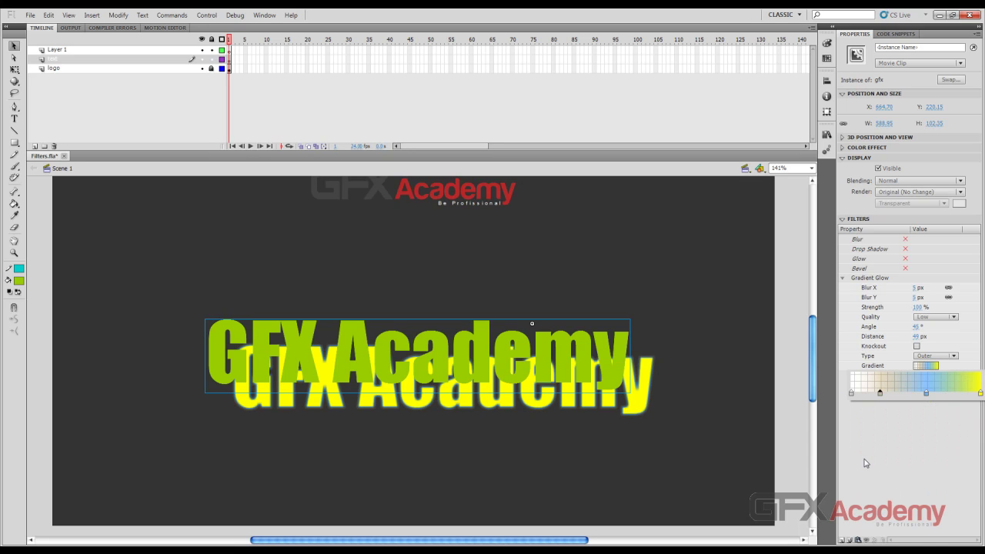
{"action": "left_click", "coordinate": [882, 396]}
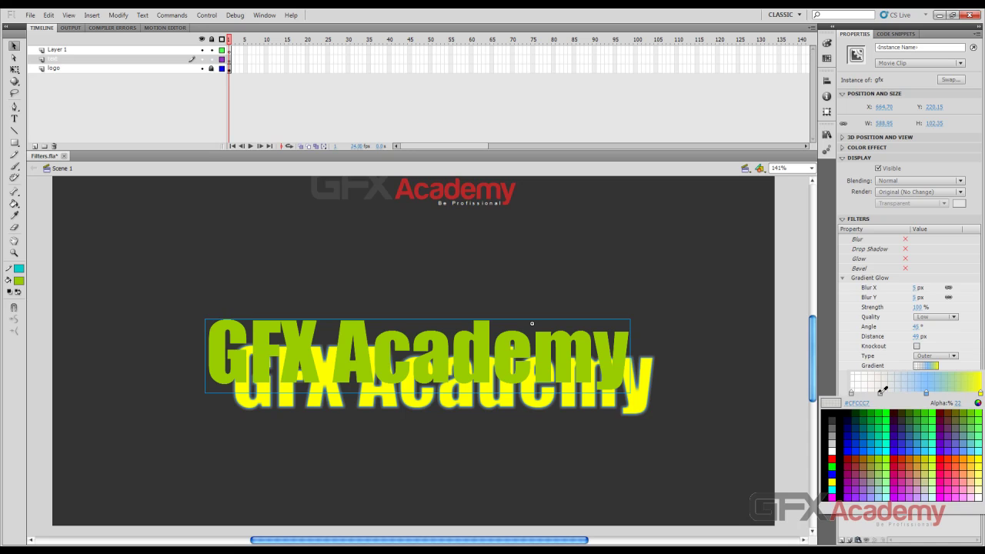
{"action": "left_click", "coordinate": [836, 416]}
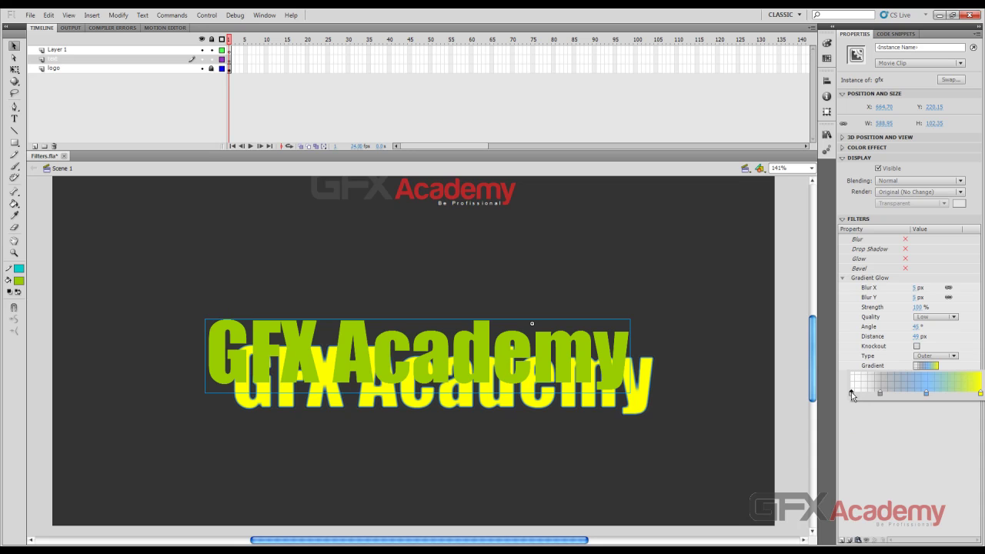
Recolour the gradient's transparent start stop red and reduce the Gradient Glow's Blur X and Blur Y to 0 px
{"action": "left_click", "coordinate": [852, 394]}
{"action": "left_click", "coordinate": [852, 394]}
{"action": "left_click", "coordinate": [852, 394]}
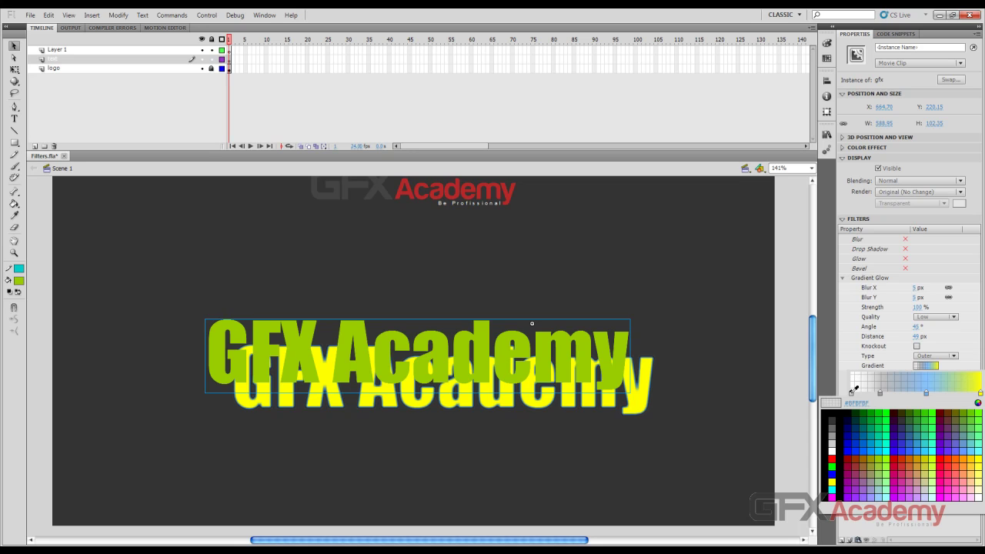
{"action": "left_click", "coordinate": [942, 456]}
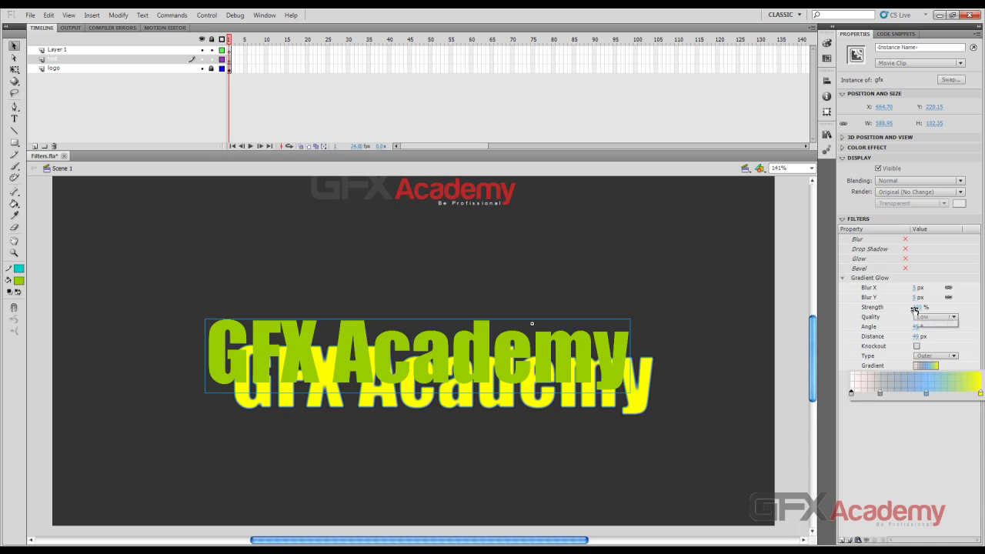
{"action": "mouse_move", "coordinate": [914, 297]}
{"action": "left_mouse_down"}
{"action": "mouse_move", "coordinate": [933, 299]}
{"action": "mouse_move", "coordinate": [915, 300]}
{"action": "left_mouse_up"}
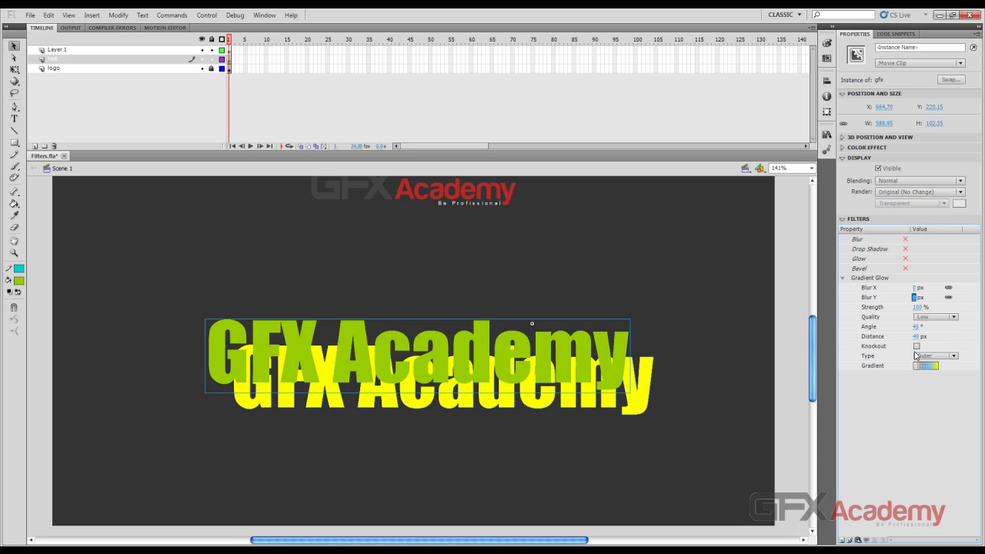
Remove the two intermediate stops from the glow gradient and recolour its yellow end stop black
{"action": "left_click", "coordinate": [919, 366]}
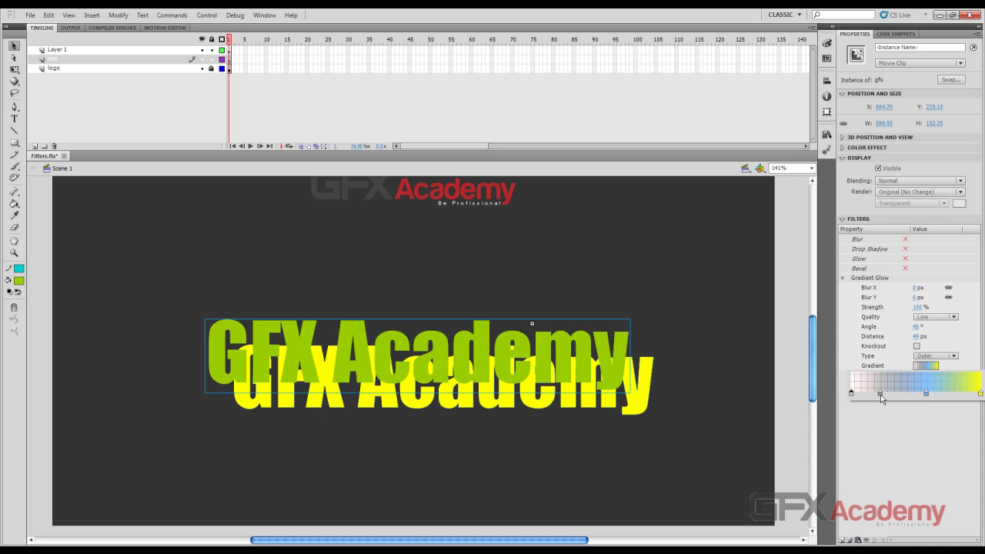
{"action": "left_click_drag", "start_coordinate": [882, 398], "coordinate": [884, 439]}
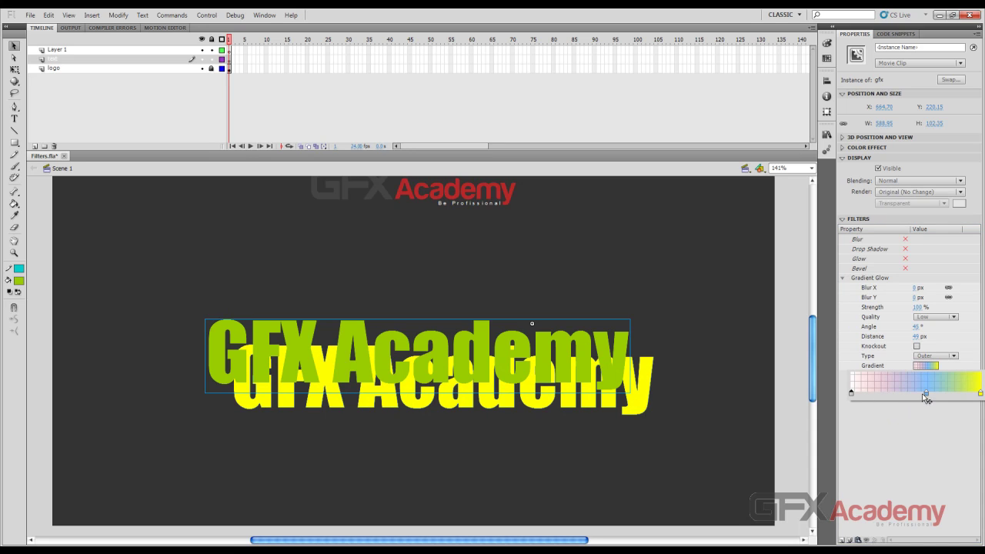
{"action": "left_click_drag", "start_coordinate": [926, 394], "coordinate": [932, 420]}
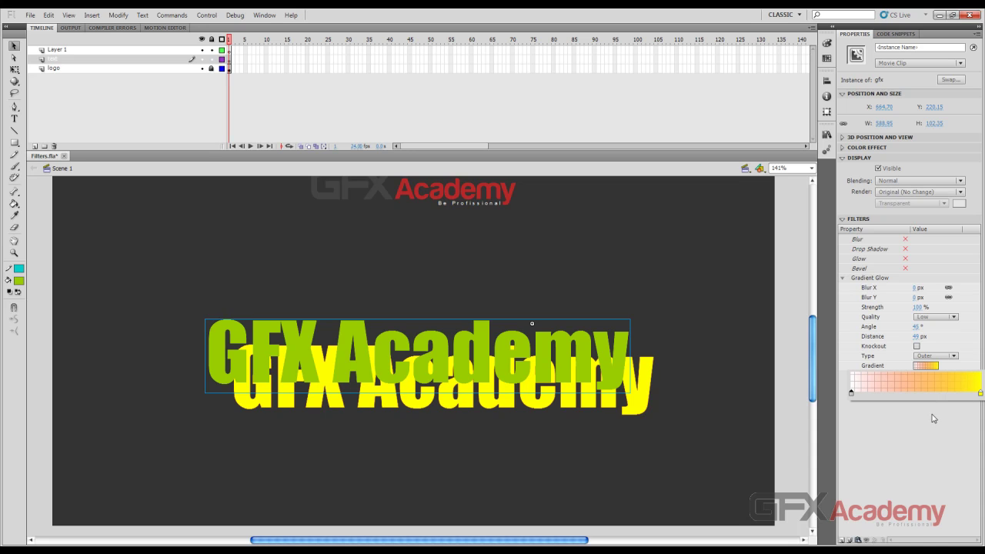
{"action": "left_click", "coordinate": [980, 395]}
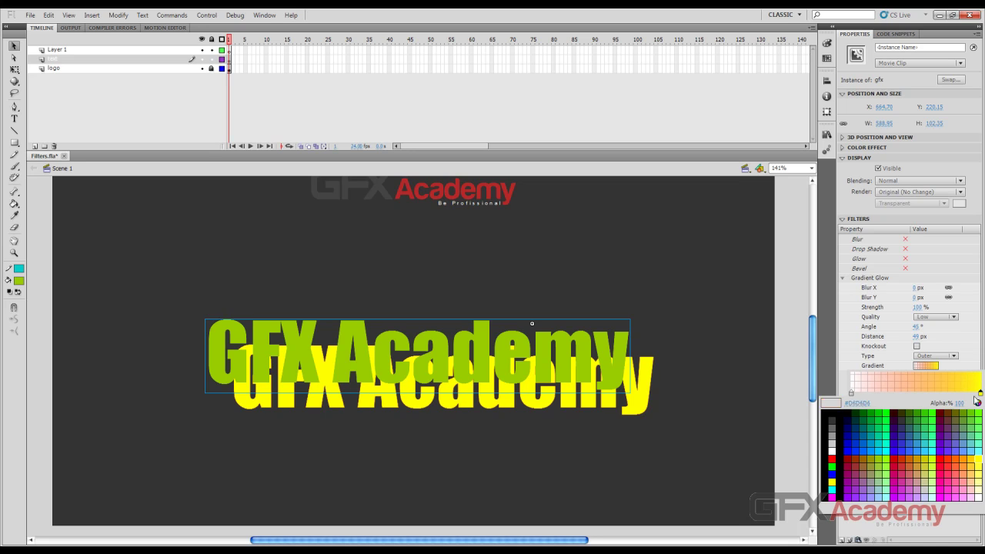
{"action": "left_click", "coordinate": [836, 416]}
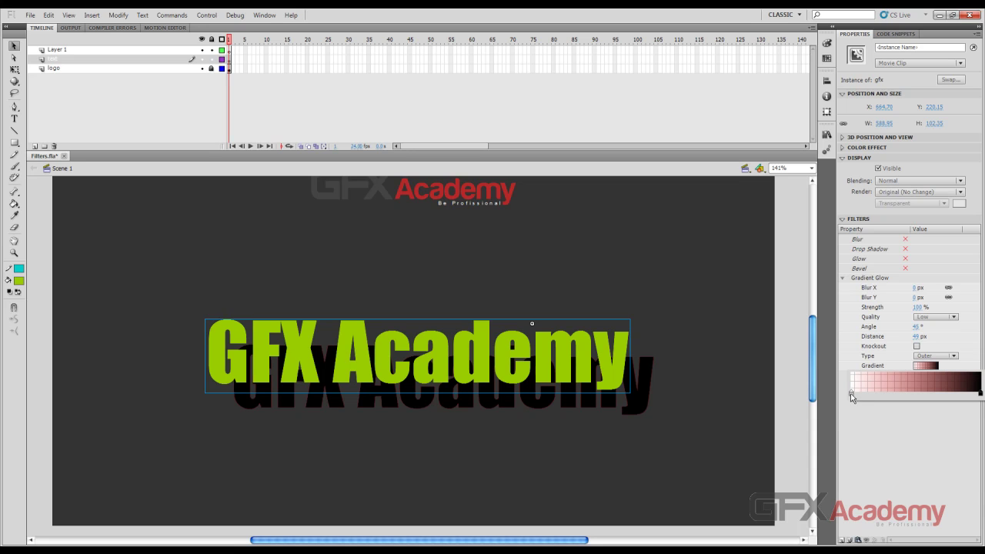
Recolour the red transparent start stop of the Gradient Glow's gradient light grey and reselect the GFX Academy text
{"action": "left_click", "coordinate": [851, 395]}
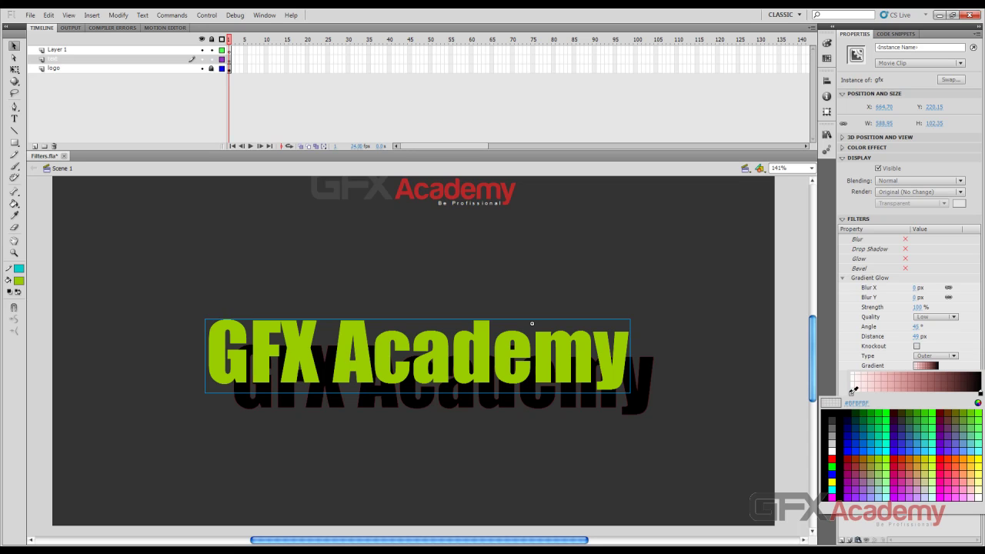
{"action": "left_click", "coordinate": [833, 446]}
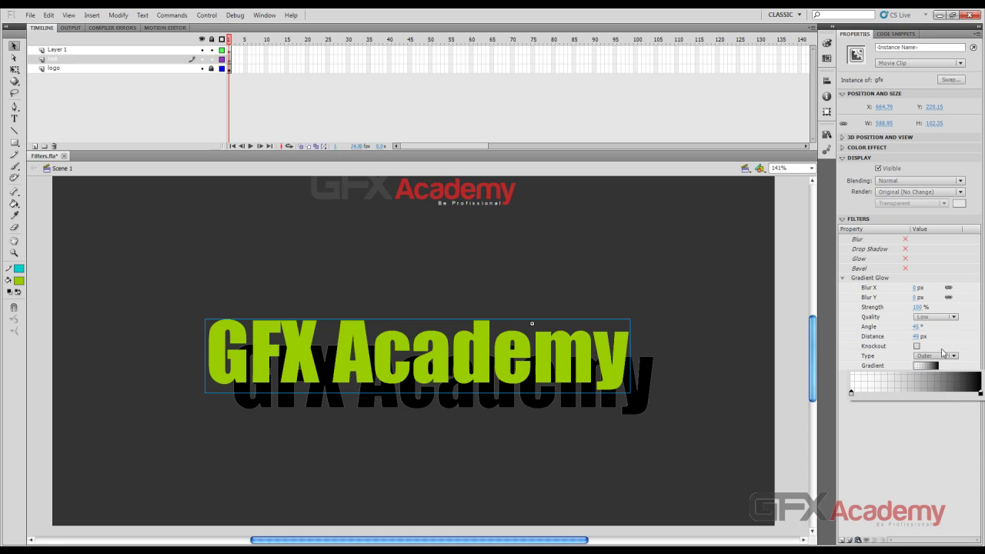
{"action": "left_click", "coordinate": [634, 411]}
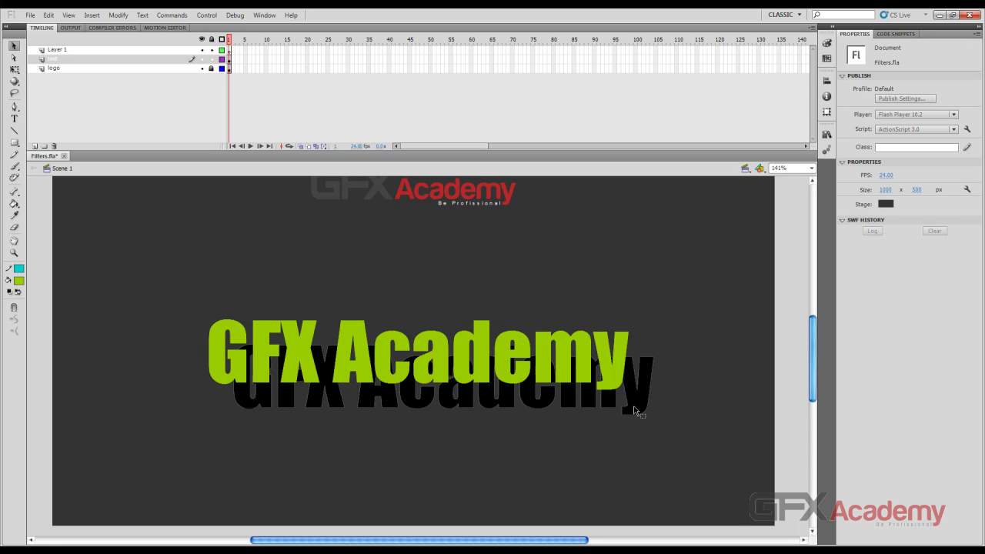
{"action": "left_click", "coordinate": [614, 369]}
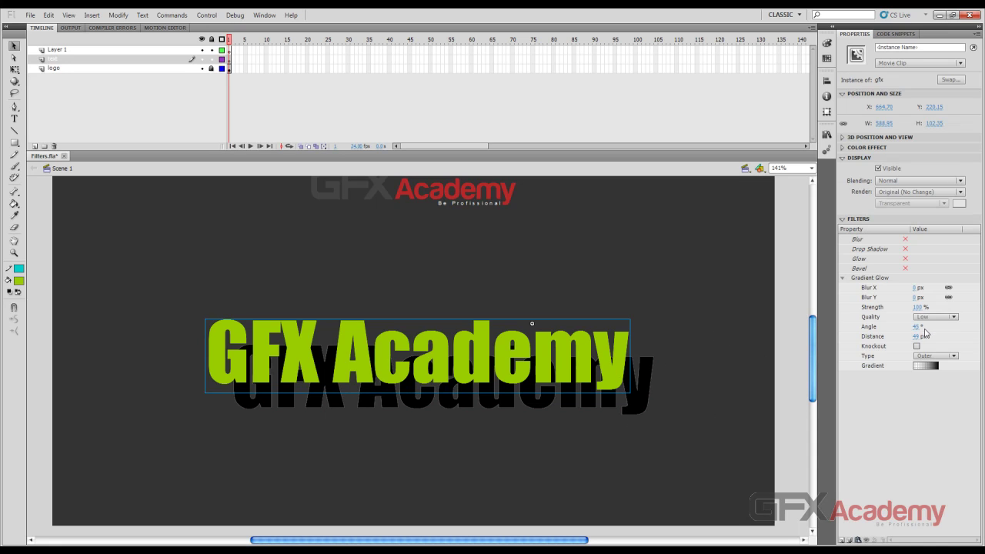
Set the Gradient Glow's Distance to 5 px and its linked Blur X and Blur Y to 5 px
{"action": "left_click", "coordinate": [925, 333]}
{"action": "type", "text": "5"}
{"action": "key", "text": "Return"}
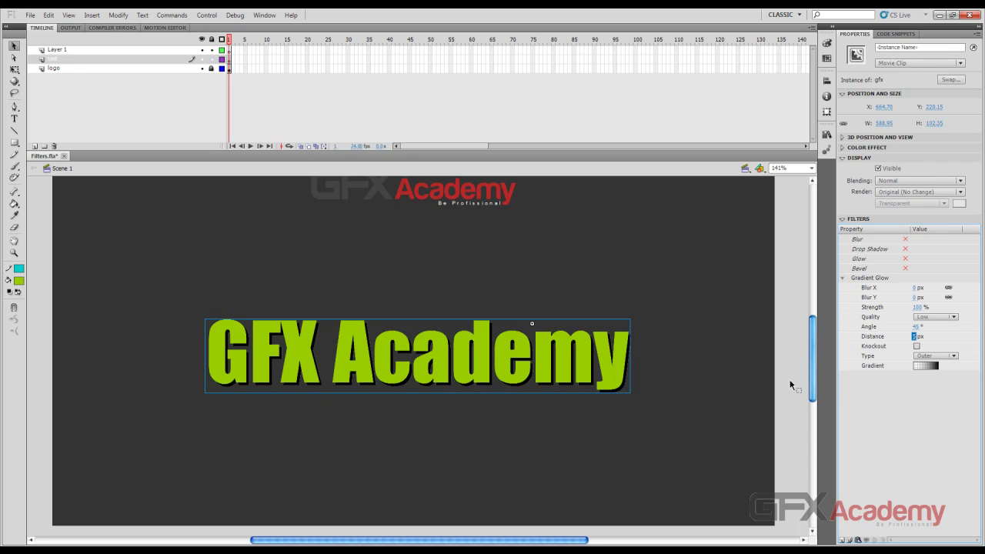
{"action": "left_click", "coordinate": [915, 288]}
{"action": "type", "text": "5"}
{"action": "key", "text": "Return"}
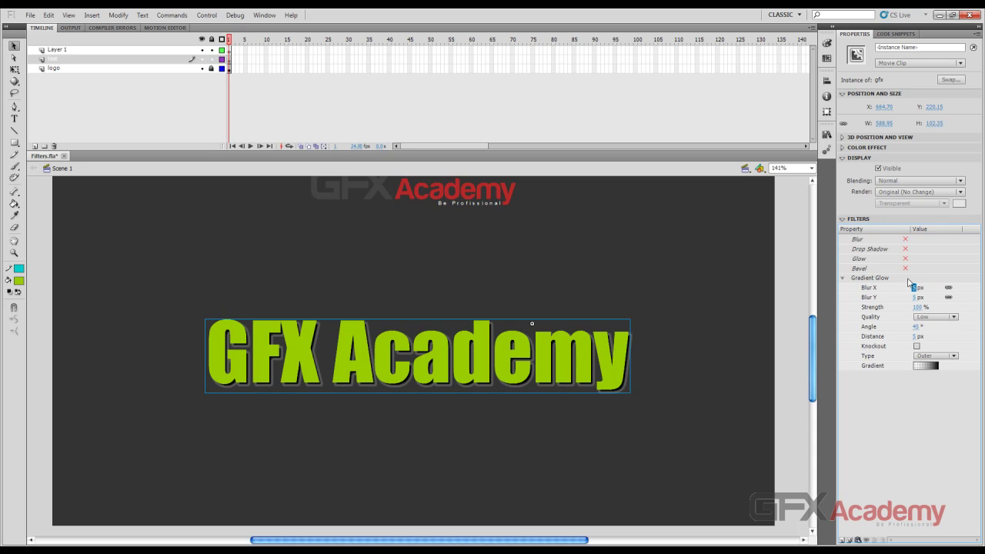
Disable the Gradient Glow filter and add a Gradient Bevel filter to the text
{"action": "left_click", "coordinate": [908, 280]}
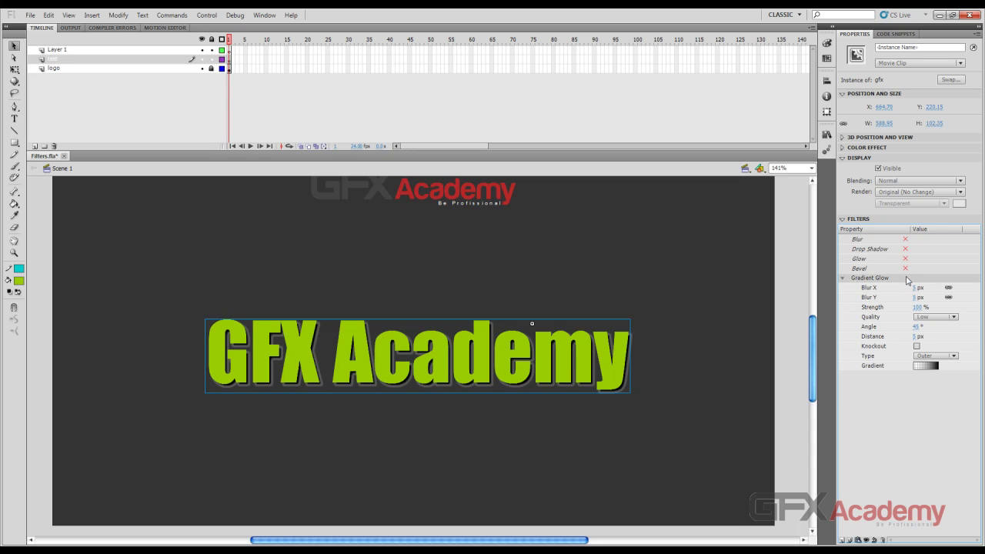
{"action": "left_click", "coordinate": [867, 540]}
{"action": "left_click", "coordinate": [842, 541]}
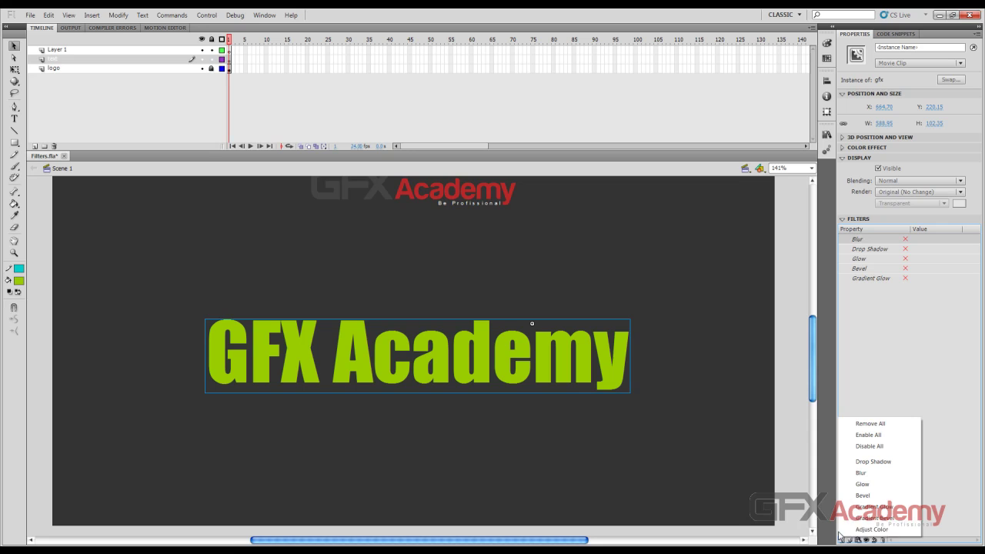
{"action": "left_click", "coordinate": [905, 518]}
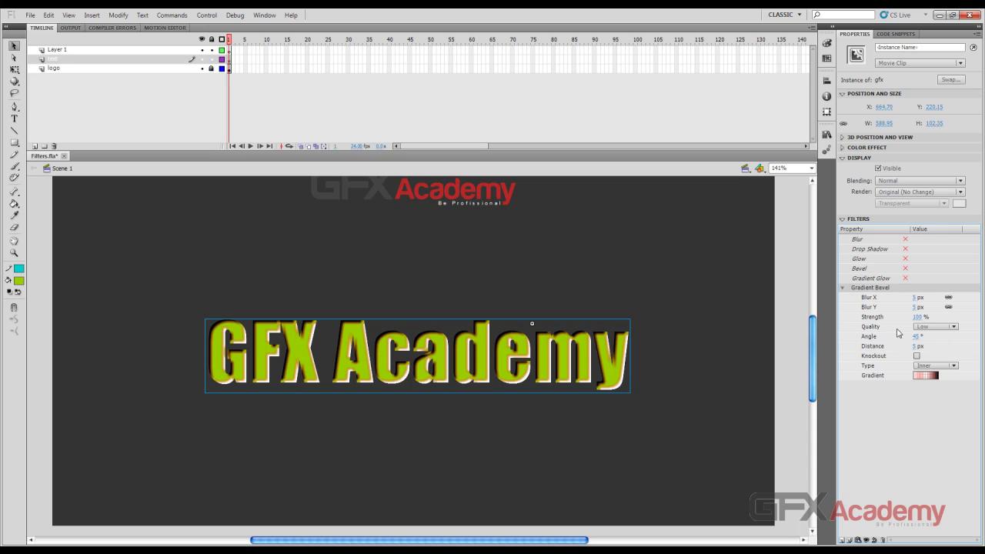
Try a 35 px blur on the Gradient Bevel with High and Medium quality, returning the quality to Low
{"action": "left_click_drag", "start_coordinate": [920, 299], "coordinate": [935, 305]}
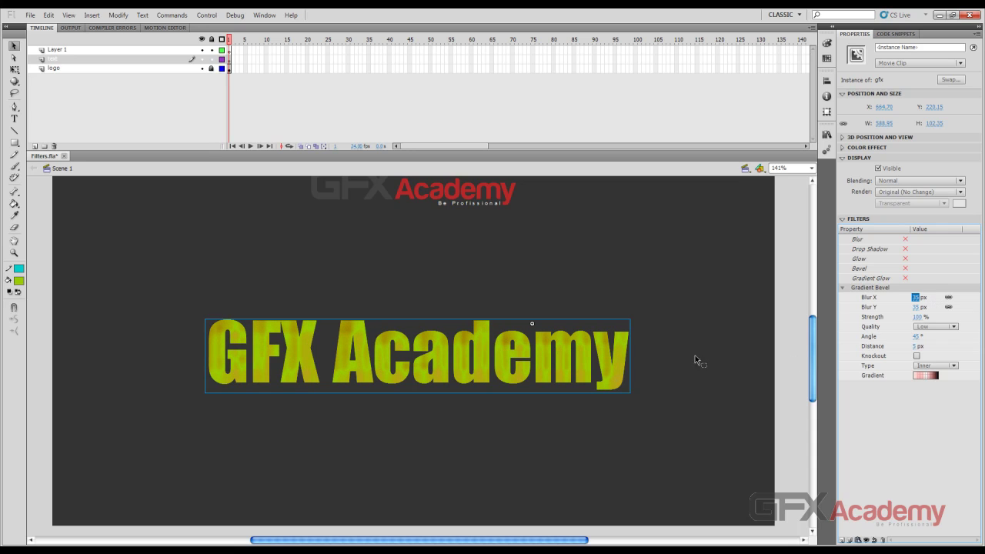
{"action": "left_click", "coordinate": [936, 327]}
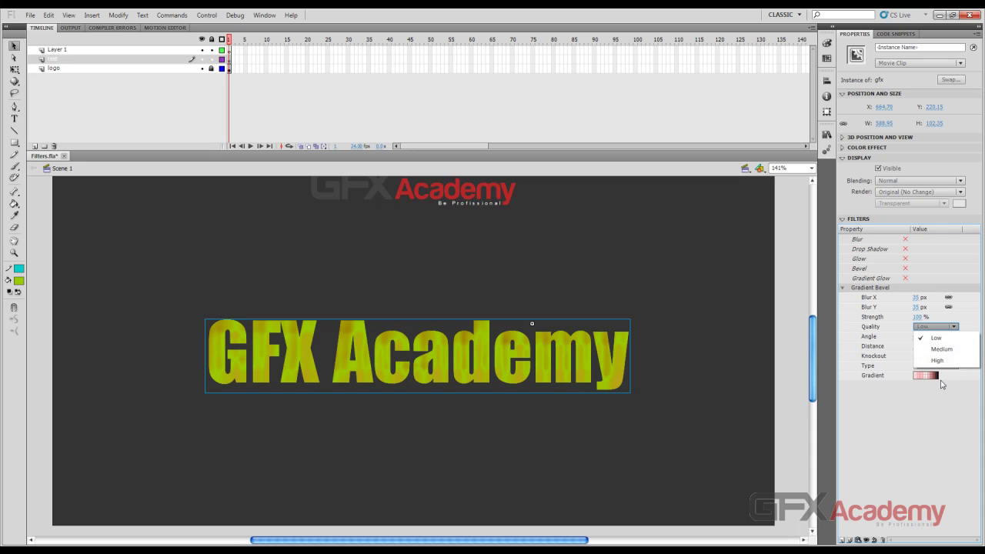
{"action": "left_click", "coordinate": [945, 362]}
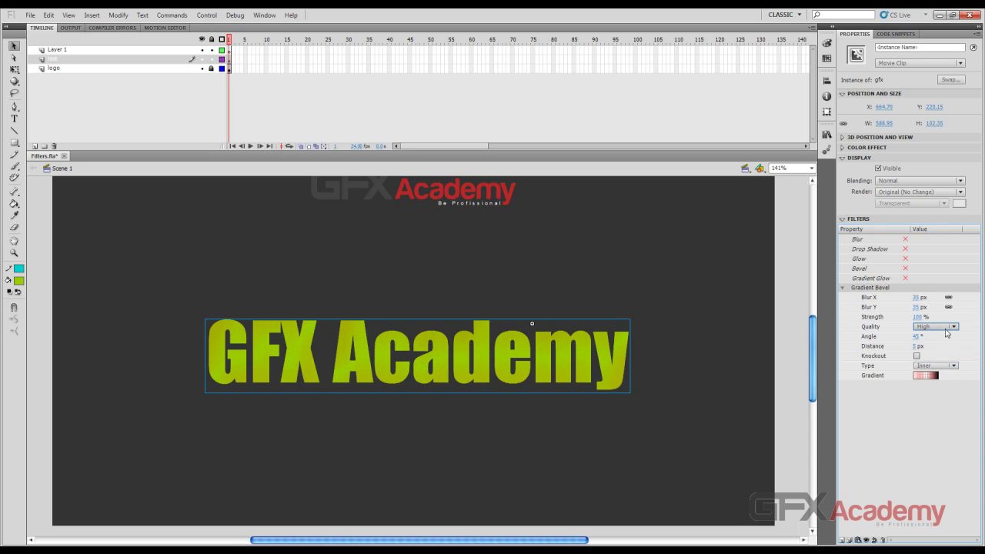
{"action": "left_click", "coordinate": [947, 329]}
{"action": "left_click", "coordinate": [945, 349]}
{"action": "left_click", "coordinate": [943, 329]}
{"action": "left_click", "coordinate": [934, 337]}
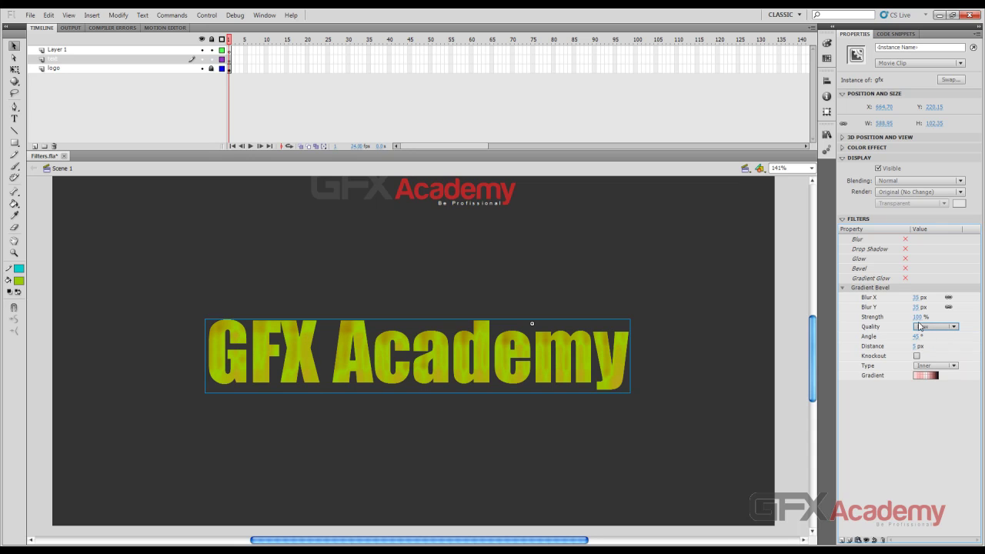
Reduce the Gradient Bevel's Blur X and Blur Y to 16 px and try another Angle before restoring 45°
{"action": "left_click_drag", "start_coordinate": [916, 311], "coordinate": [906, 306]}
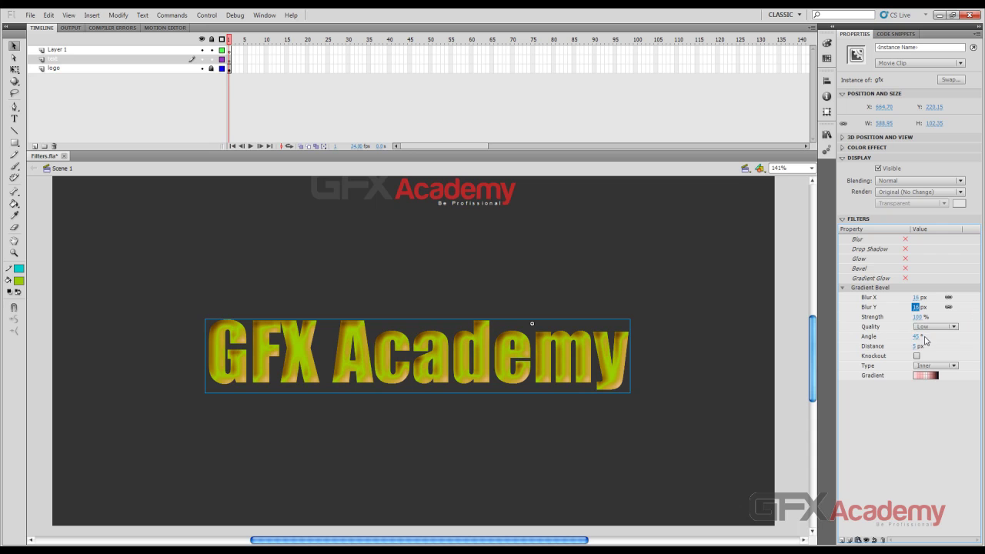
{"action": "mouse_move", "coordinate": [914, 337]}
{"action": "left_mouse_down"}
{"action": "mouse_move", "coordinate": [915, 287]}
{"action": "mouse_move", "coordinate": [919, 345]}
{"action": "left_mouse_up"}
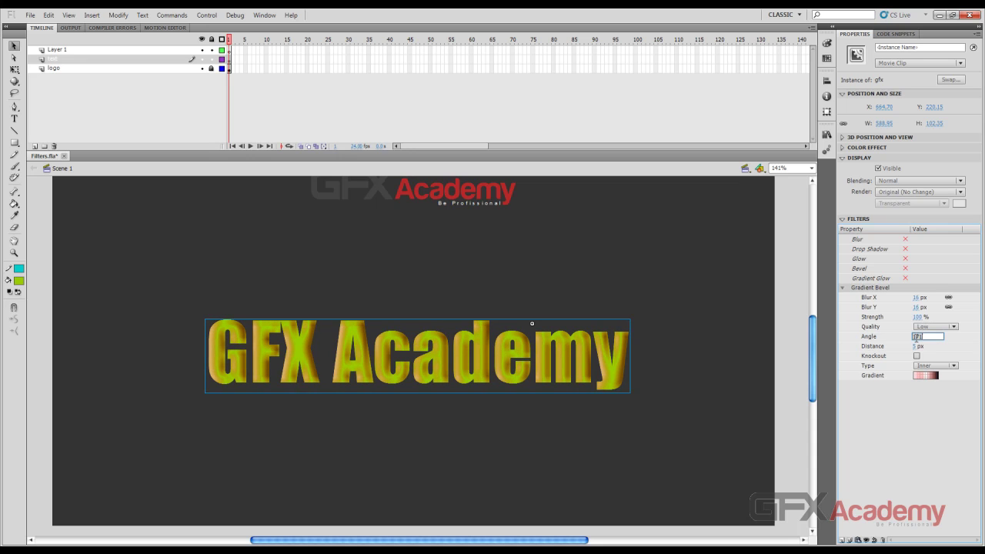
{"action": "key", "text": "Return"}
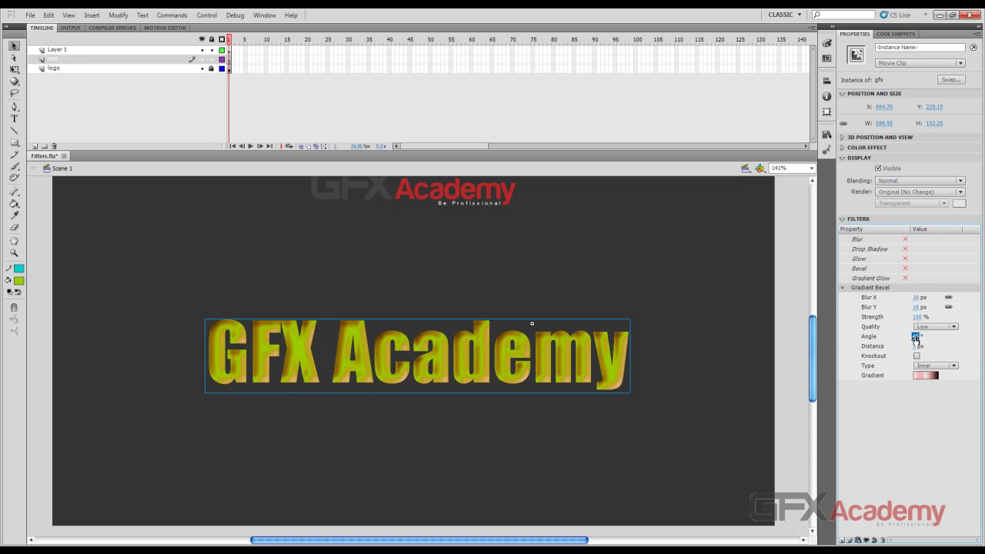
Try a much larger Distance and 0 px on the Gradient Bevel, then restore the Distance to 5 px
{"action": "left_click_drag", "start_coordinate": [916, 346], "coordinate": [944, 337]}
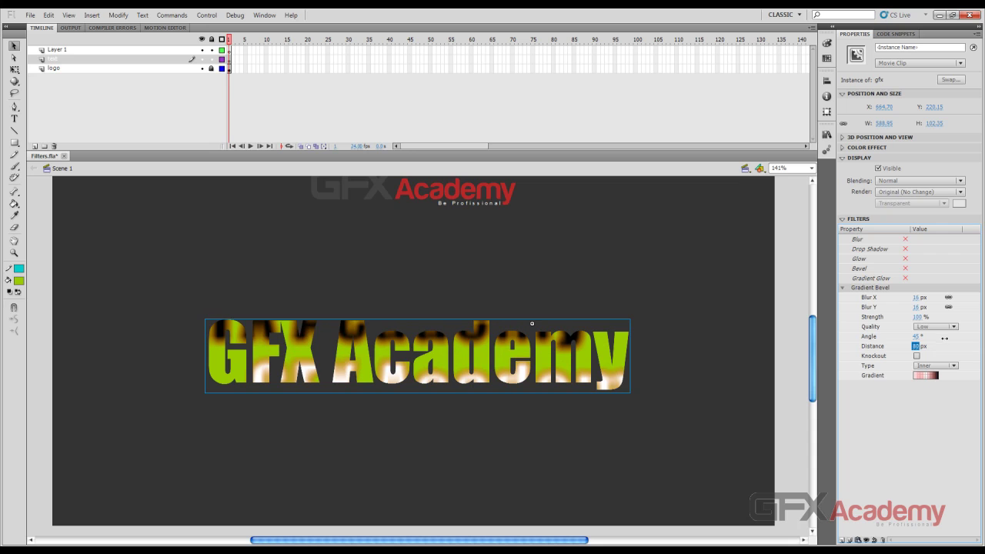
{"action": "type", "text": "0"}
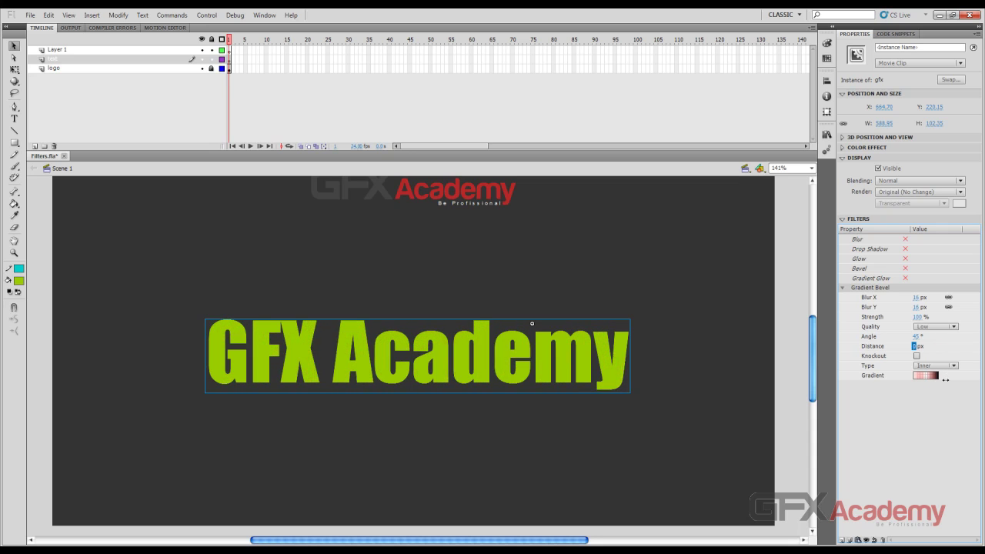
{"action": "key", "text": "Return"}
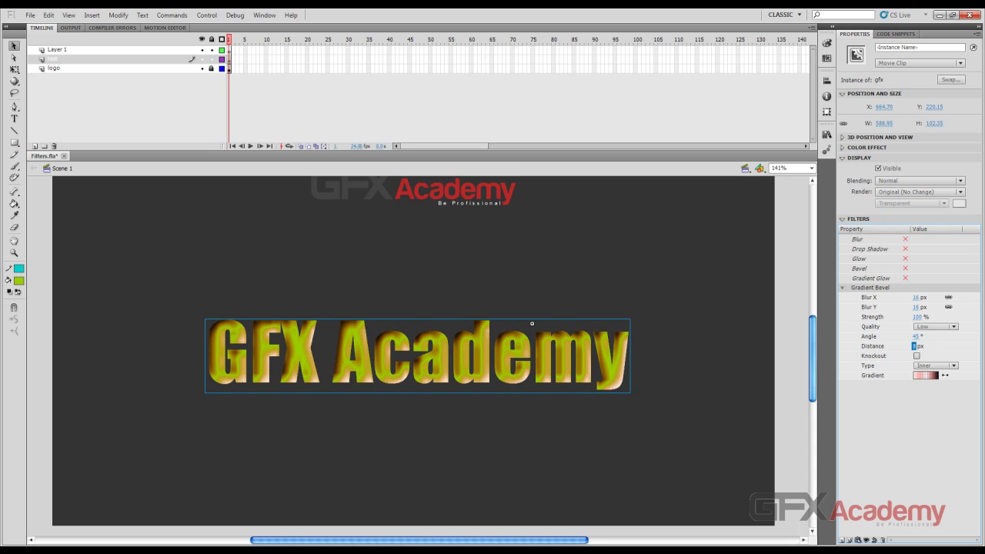
{"action": "left_click", "coordinate": [915, 345]}
{"action": "type", "text": "5"}
{"action": "key", "text": "Return"}
Switch the Gradient Bevel's Knockout on and off, then try the Outer and Full types and return to Inner
{"action": "left_click", "coordinate": [916, 356]}
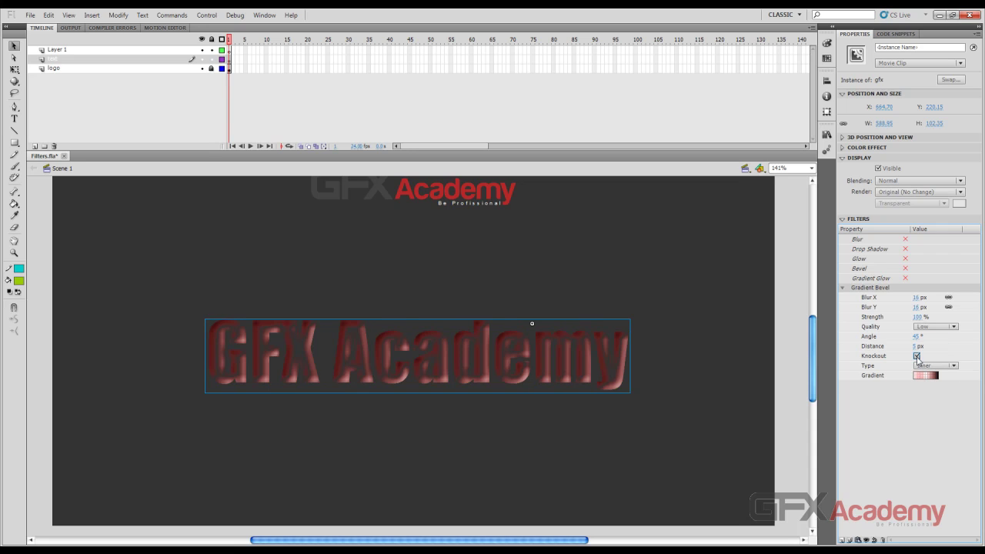
{"action": "left_click", "coordinate": [916, 356]}
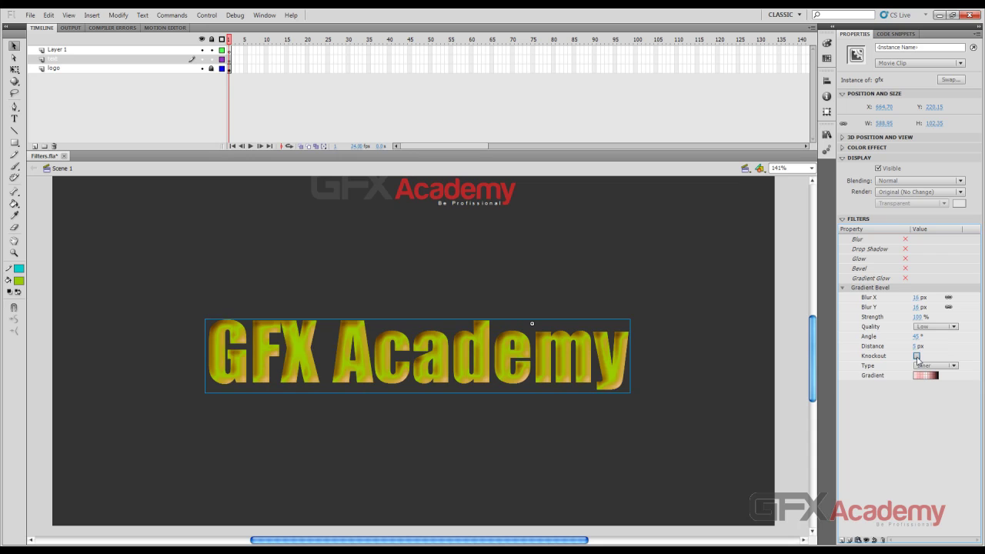
{"action": "left_click", "coordinate": [953, 366]}
{"action": "left_click", "coordinate": [939, 387]}
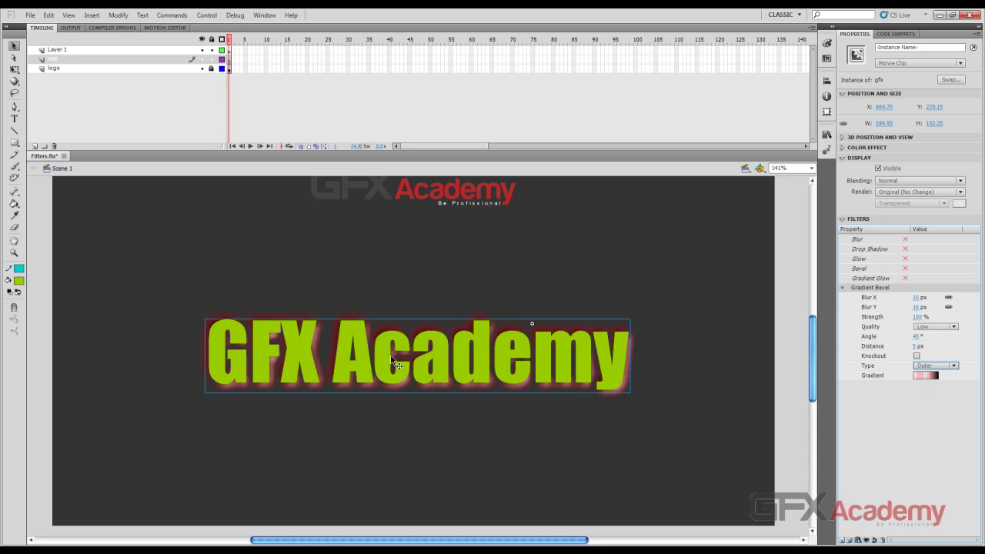
{"action": "left_click", "coordinate": [953, 366]}
{"action": "left_click", "coordinate": [953, 400]}
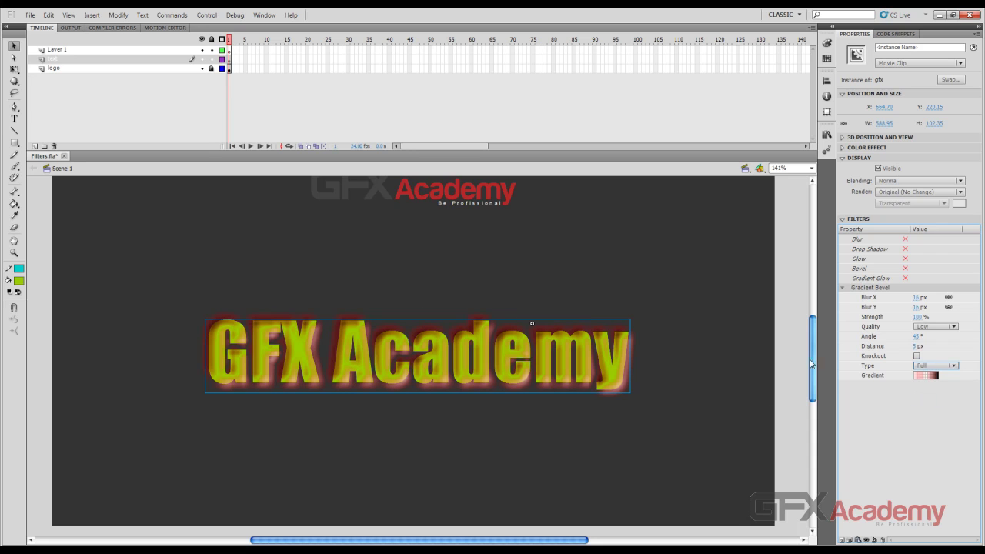
{"action": "left_click", "coordinate": [953, 366]}
{"action": "left_click", "coordinate": [923, 376]}
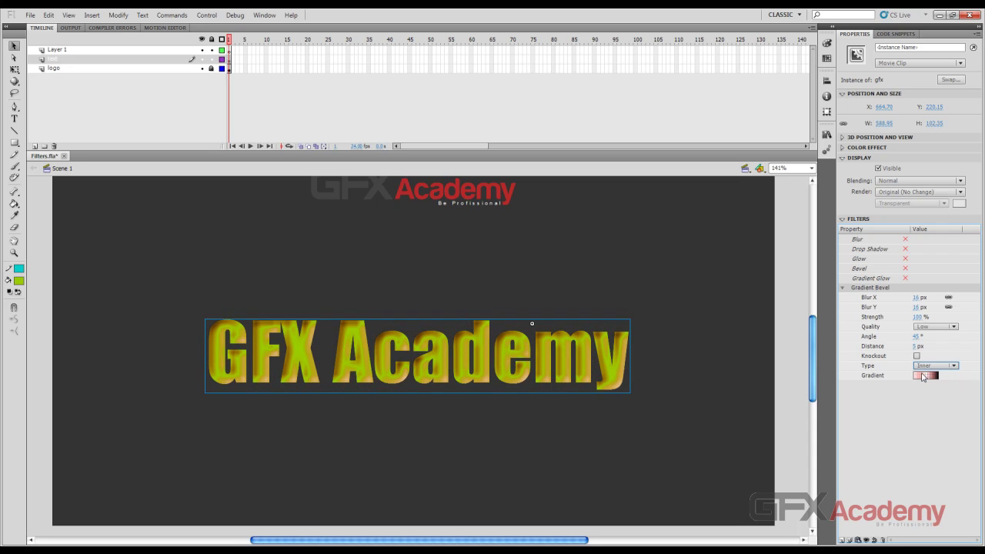
Recolour the middle stop of the Gradient Bevel's gradient green
{"action": "left_click", "coordinate": [925, 377]}
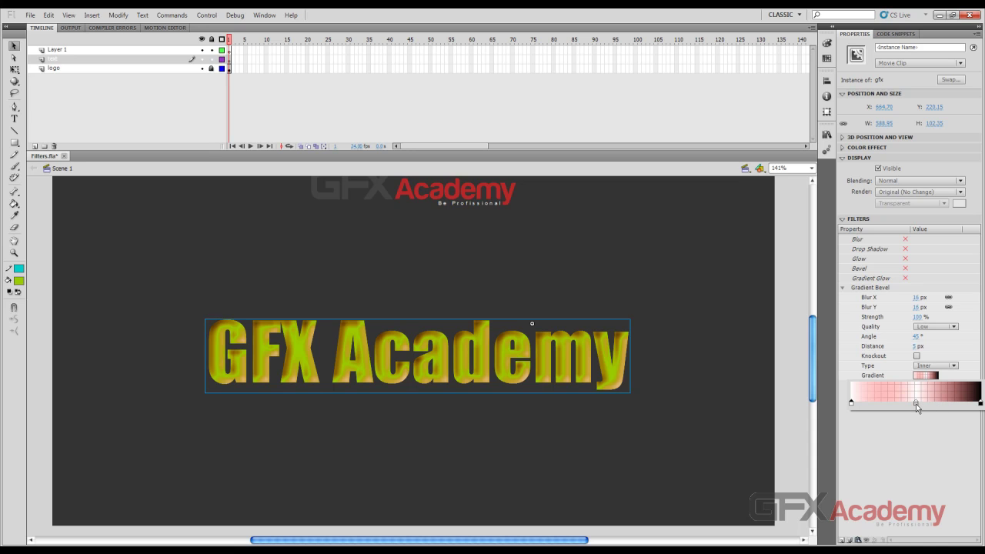
{"action": "left_click", "coordinate": [916, 404]}
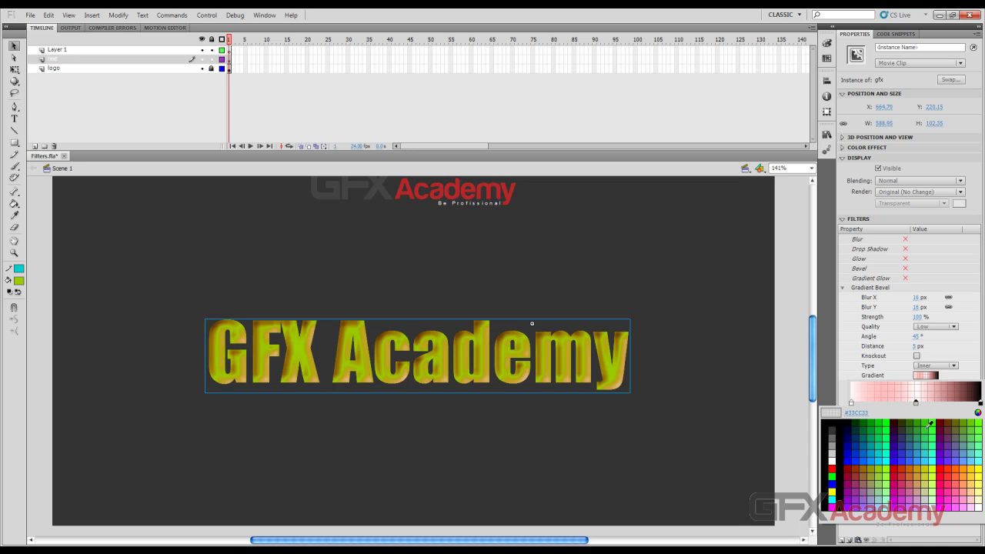
{"action": "left_click", "coordinate": [926, 434]}
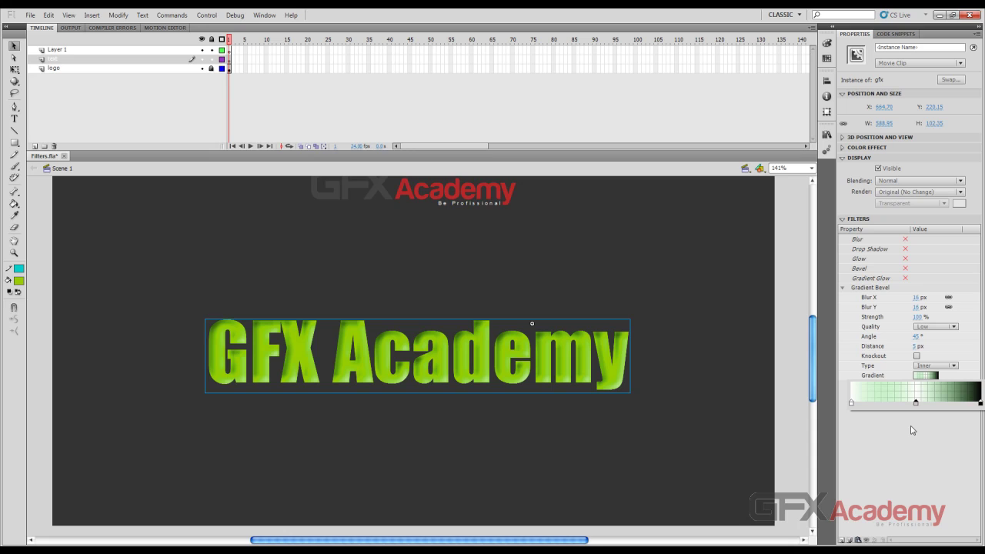
{"action": "left_click", "coordinate": [912, 431]}
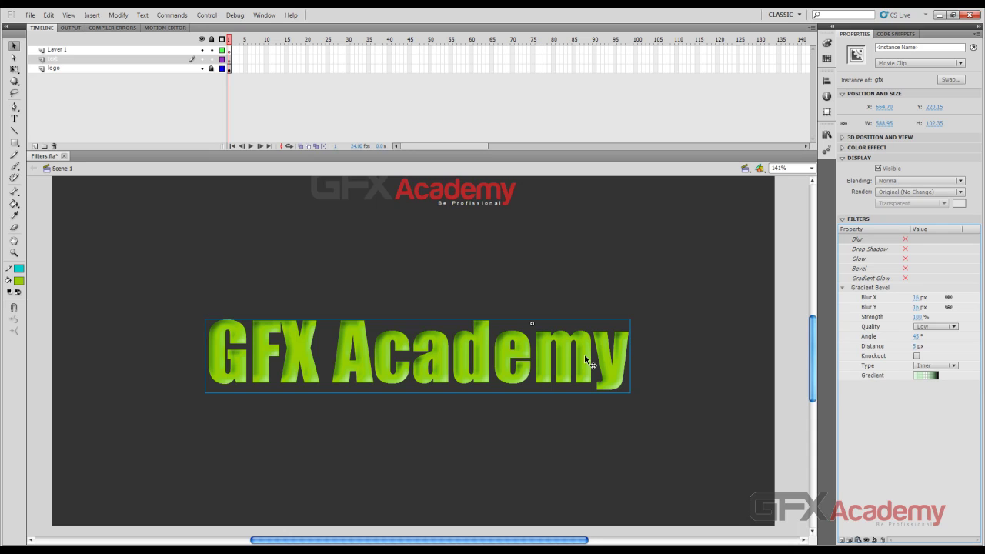
Disable the Gradient Bevel filter and add an Adjust Color filter to the text
{"action": "left_click", "coordinate": [876, 290]}
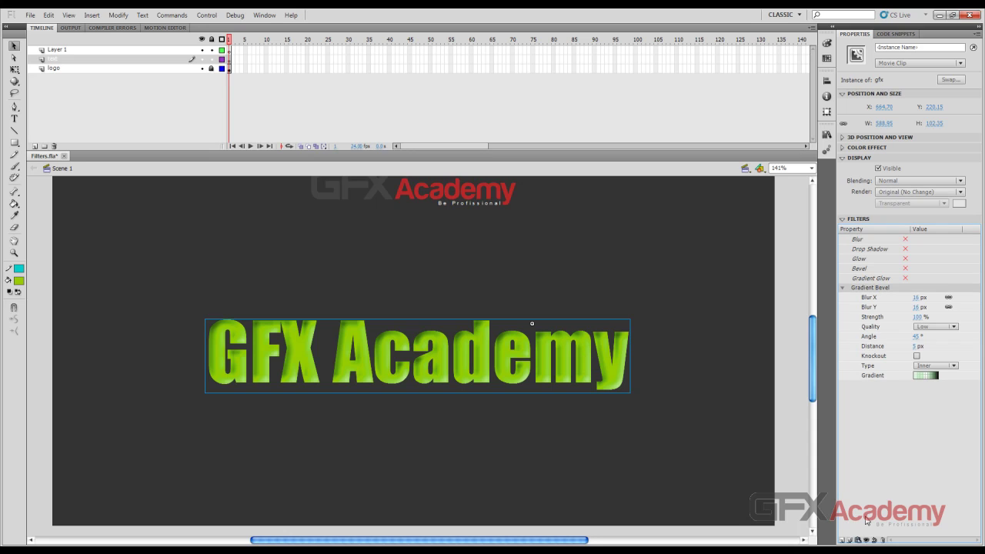
{"action": "left_click", "coordinate": [858, 540]}
{"action": "left_click", "coordinate": [842, 540]}
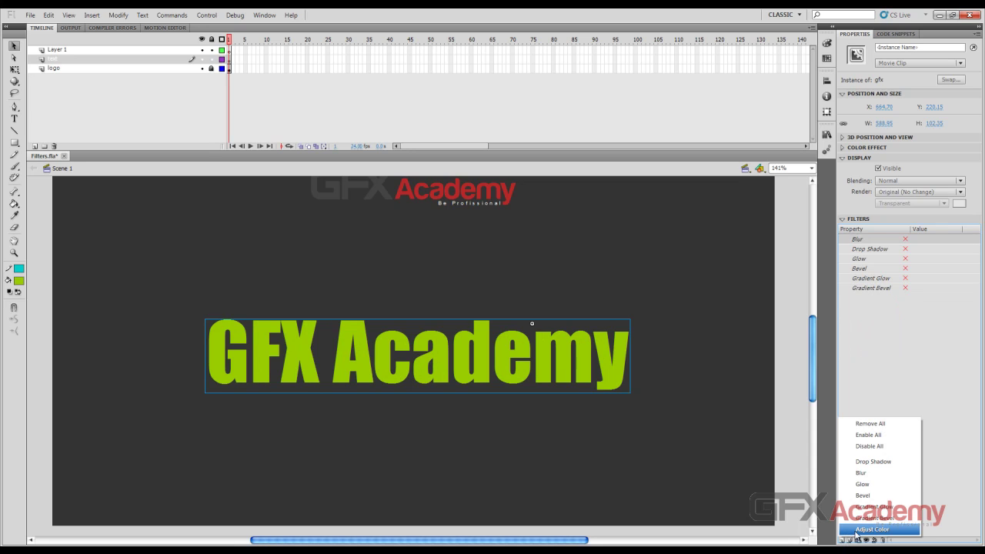
{"action": "left_click", "coordinate": [859, 531]}
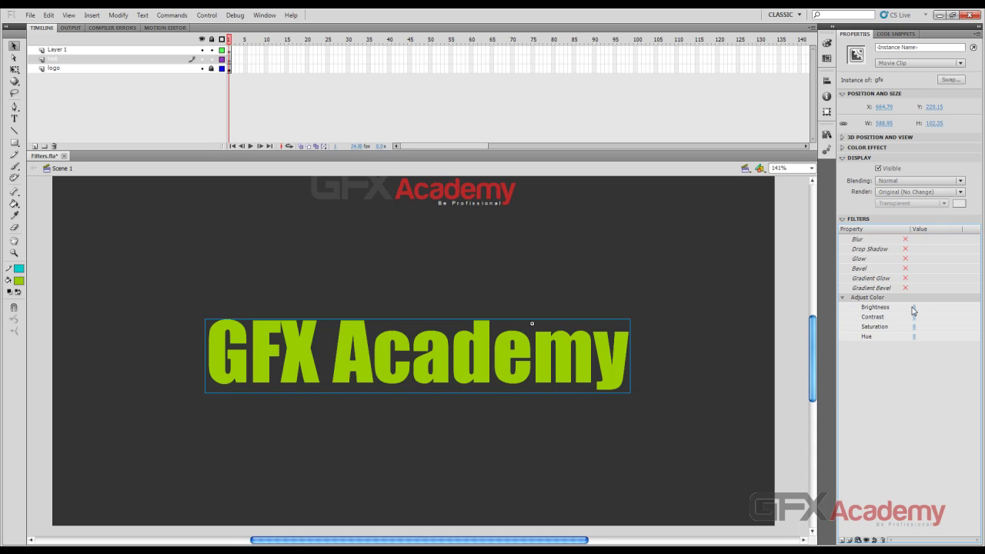
Try brighter and darker Brightness values in the Adjust Color filter, then reset Brightness to 0
{"action": "left_click_drag", "start_coordinate": [916, 306], "coordinate": [919, 350]}
{"action": "left_click_drag", "start_coordinate": [917, 417], "coordinate": [917, 317]}
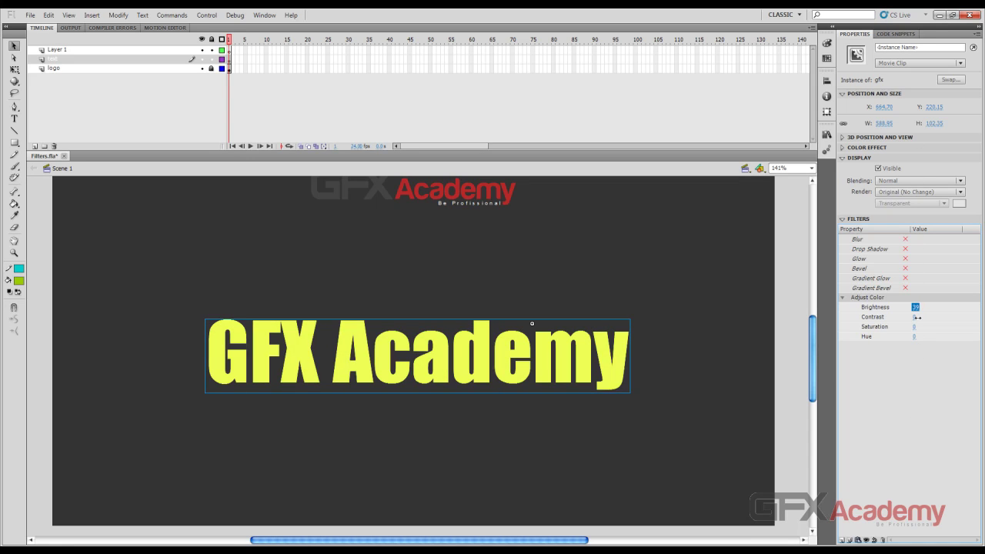
{"action": "left_click_drag", "start_coordinate": [924, 229], "coordinate": [921, 311]}
{"action": "left_click", "coordinate": [917, 307]}
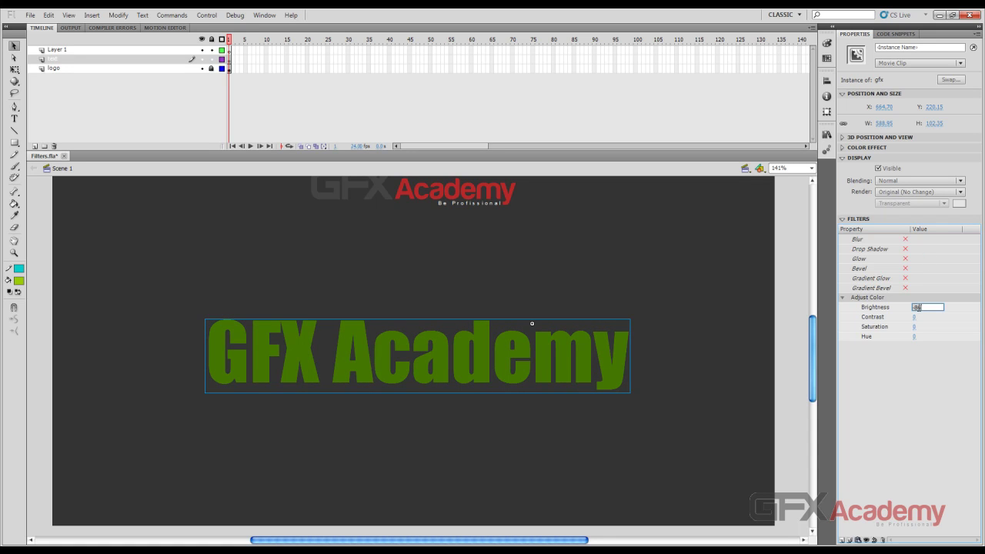
{"action": "type", "text": "0"}
{"action": "key", "text": "Return"}
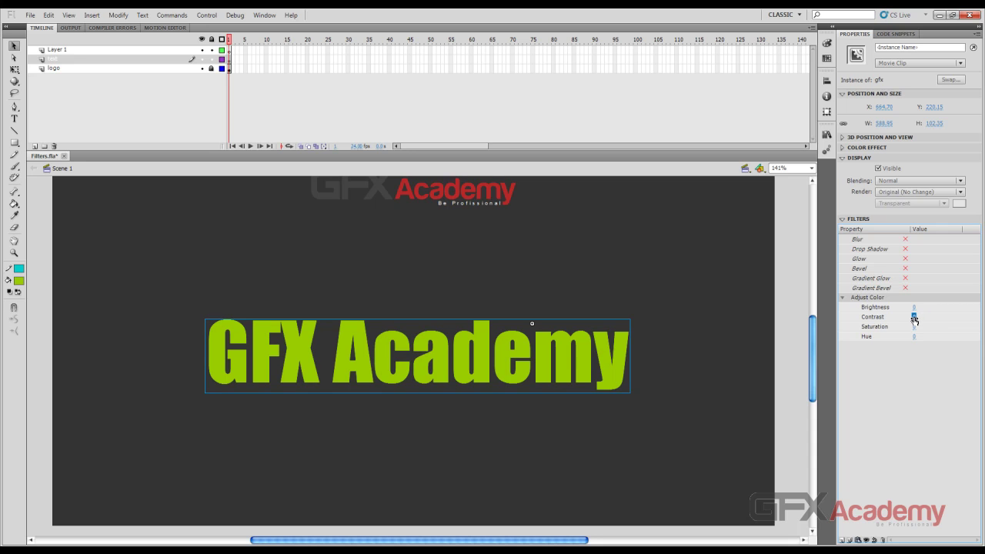
Try higher and lower Contrast and Saturation values in the Adjust Color filter, resetting each to 0
{"action": "left_click_drag", "start_coordinate": [914, 319], "coordinate": [915, 291]}
{"action": "type", "text": "100"}
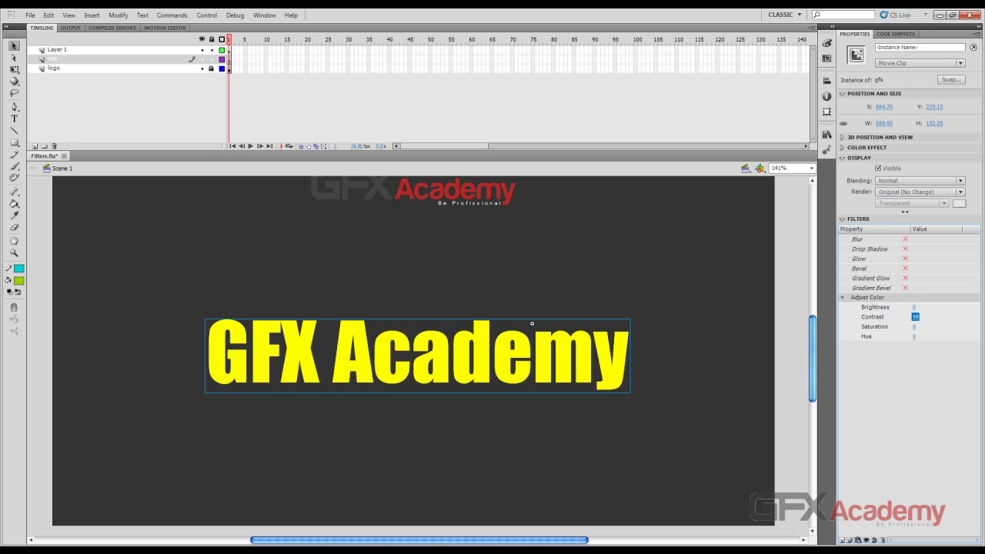
{"action": "left_click_drag", "start_coordinate": [905, 212], "coordinate": [913, 315]}
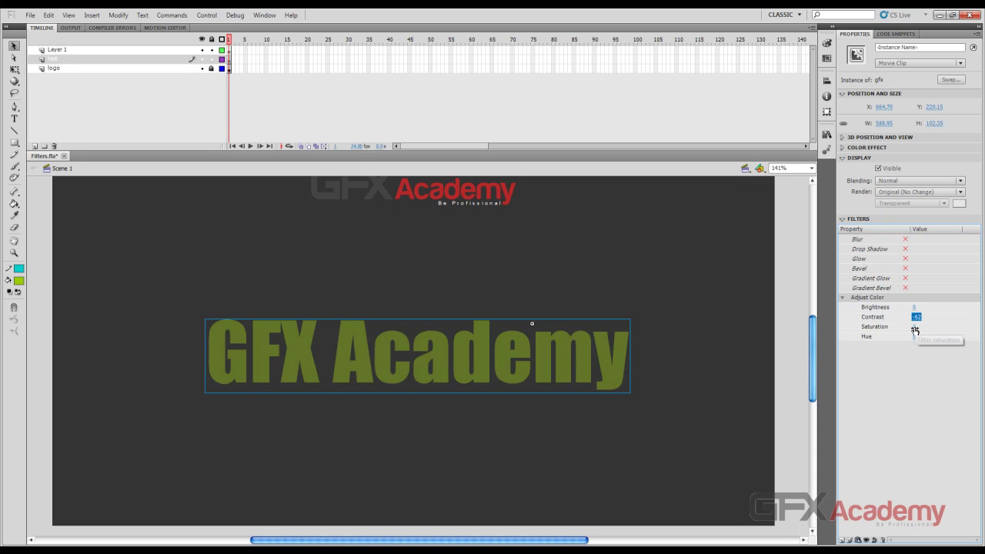
{"action": "left_click", "coordinate": [914, 317]}
{"action": "type", "text": "0"}
{"action": "key", "text": "Return"}
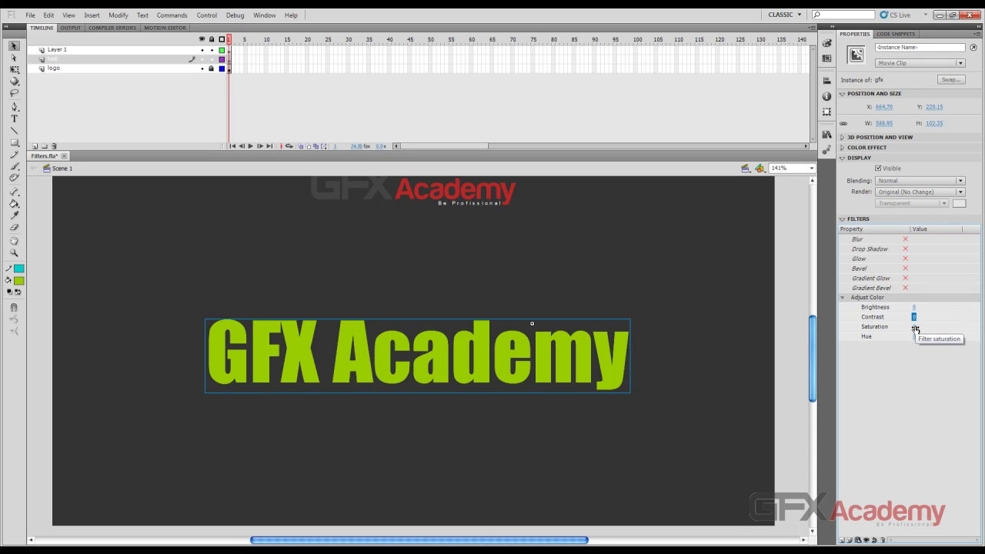
{"action": "left_click_drag", "start_coordinate": [914, 324], "coordinate": [915, 377]}
{"action": "left_click_drag", "start_coordinate": [913, 411], "coordinate": [931, 303]}
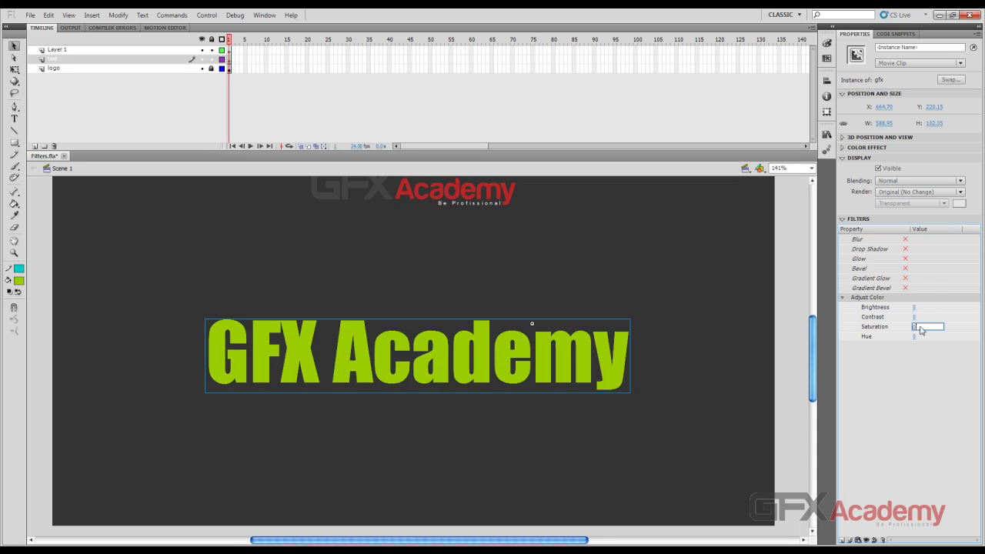
Set Adjust Color to Brightness -38, Contrast 47, Saturation 36 and Hue 180, then disable the filter
{"action": "left_click_drag", "start_coordinate": [915, 336], "coordinate": [910, 228]}
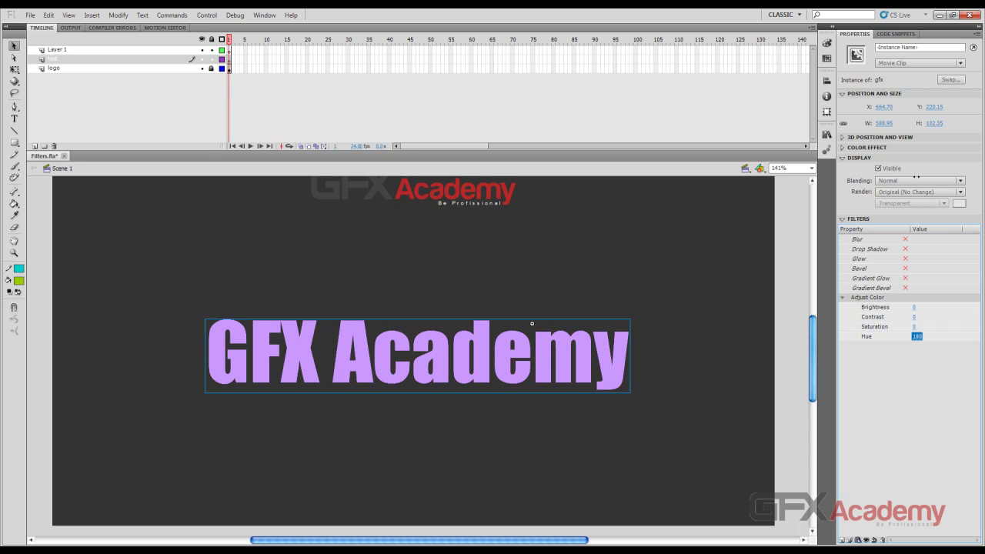
{"action": "left_click_drag", "start_coordinate": [915, 177], "coordinate": [916, 362]}
{"action": "left_click", "coordinate": [914, 326]}
{"action": "left_click_drag", "start_coordinate": [914, 316], "coordinate": [915, 388]}
{"action": "left_click", "coordinate": [608, 357]}
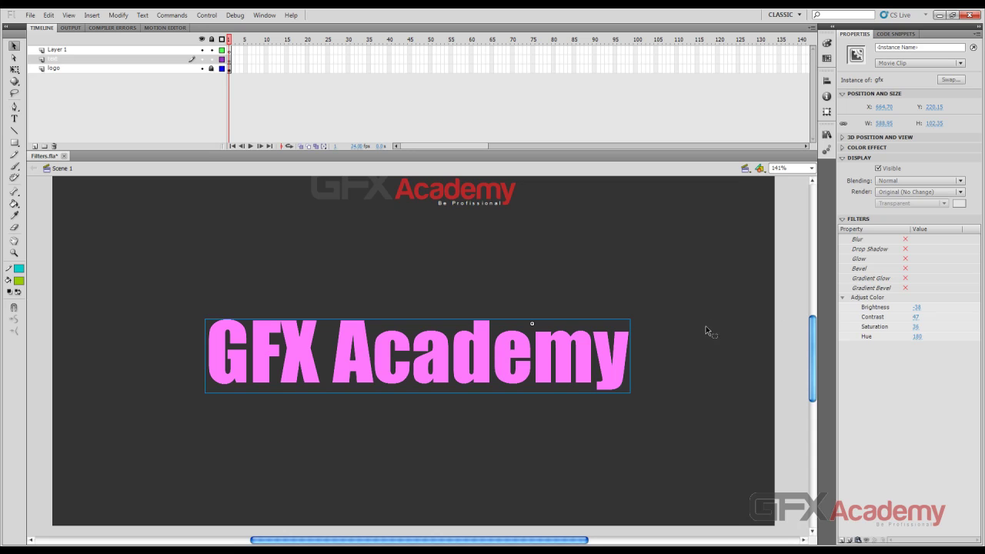
{"action": "left_click", "coordinate": [864, 540]}
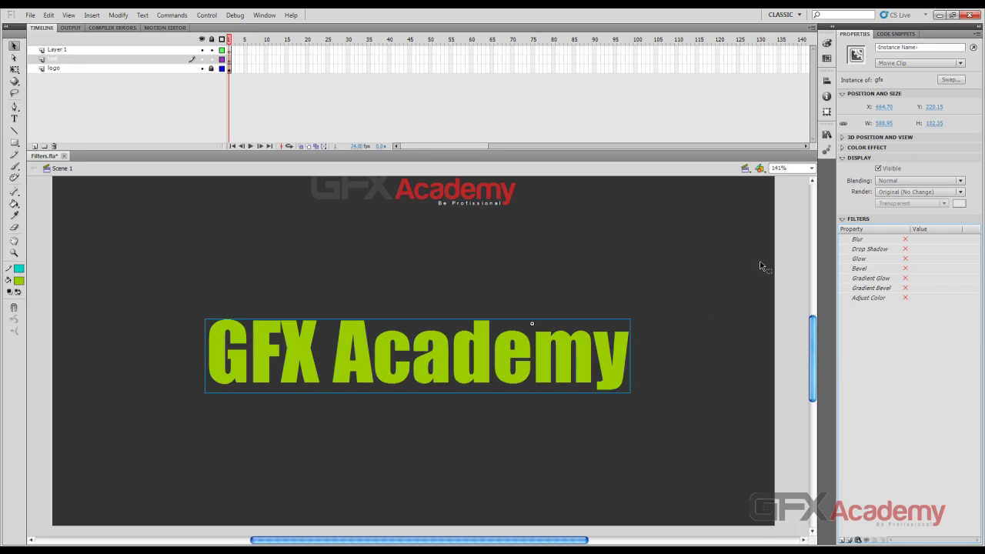
Enable the Blur filter on the text to preview it, then disable it again
{"action": "left_click", "coordinate": [882, 240]}
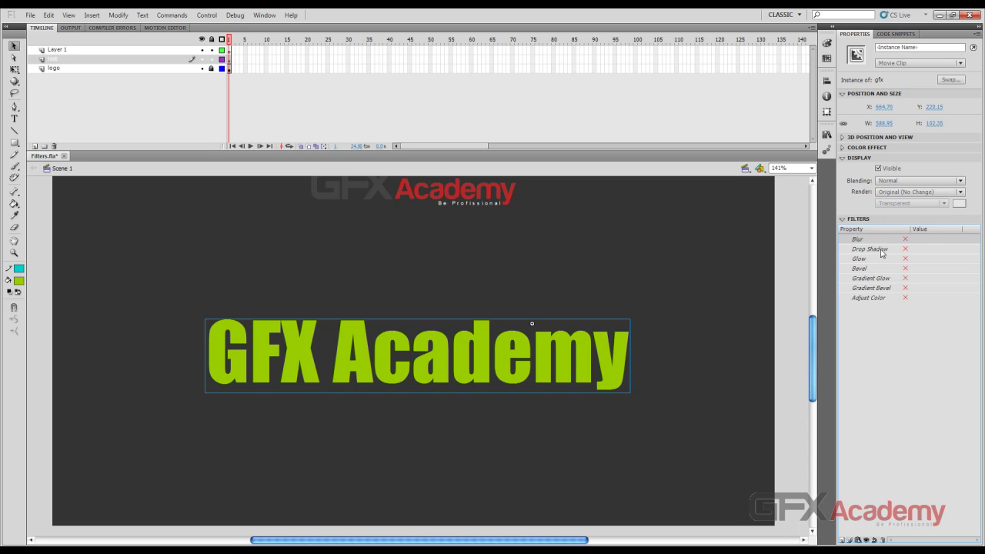
{"action": "left_click", "coordinate": [868, 541]}
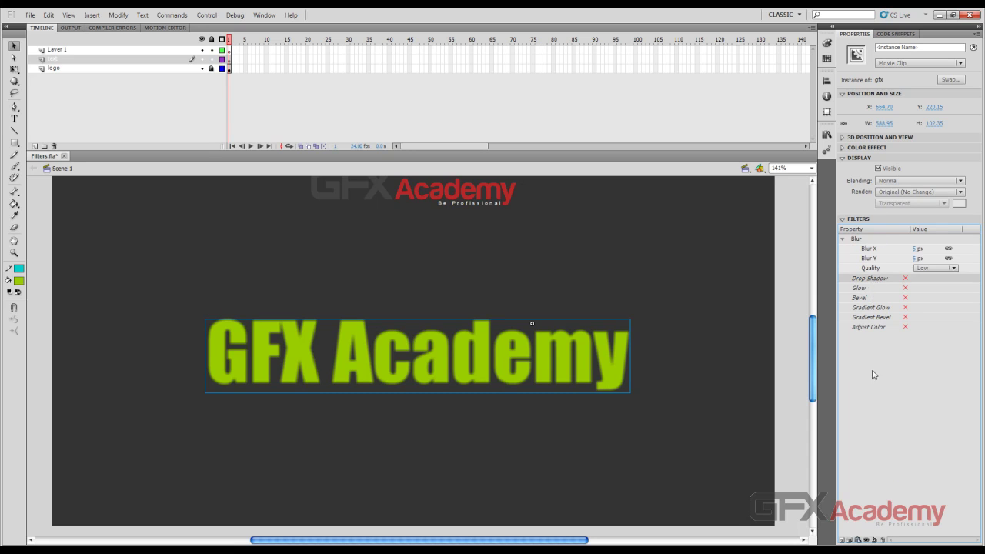
{"action": "left_click", "coordinate": [872, 240]}
{"action": "left_click", "coordinate": [868, 541]}
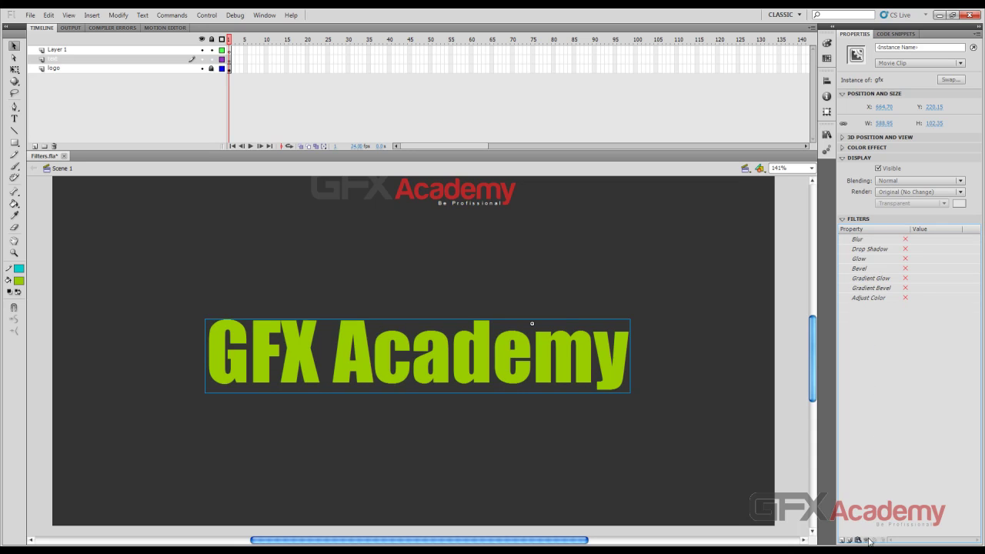
Enable the Drop Shadow and Glow filters together and set the Drop Shadow colour to black
{"action": "left_click", "coordinate": [865, 253]}
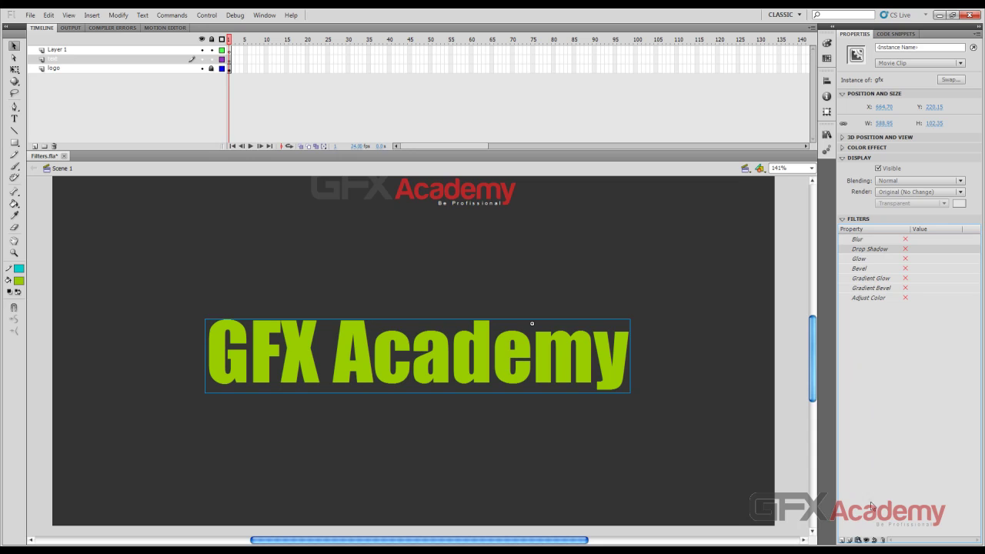
{"action": "left_click", "coordinate": [868, 541]}
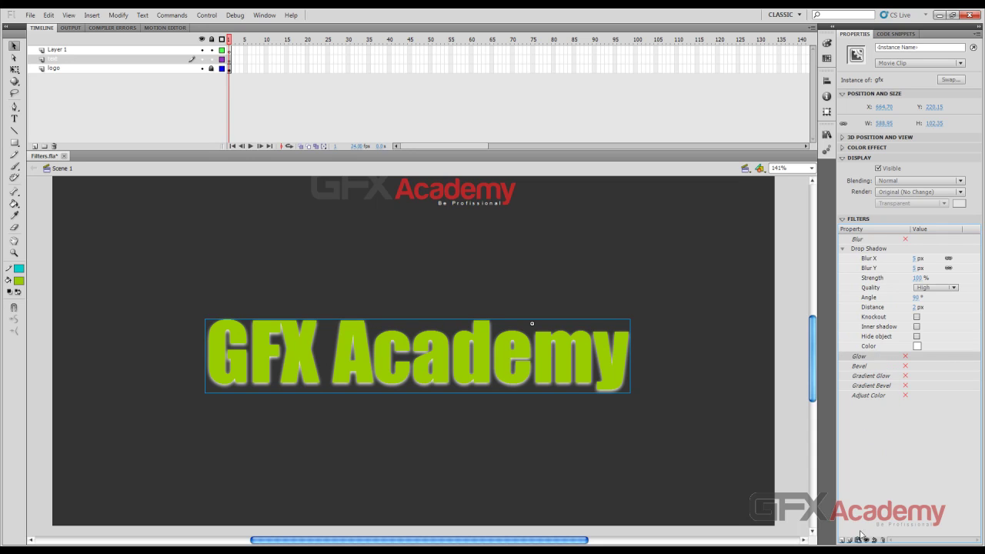
{"action": "left_click", "coordinate": [867, 541]}
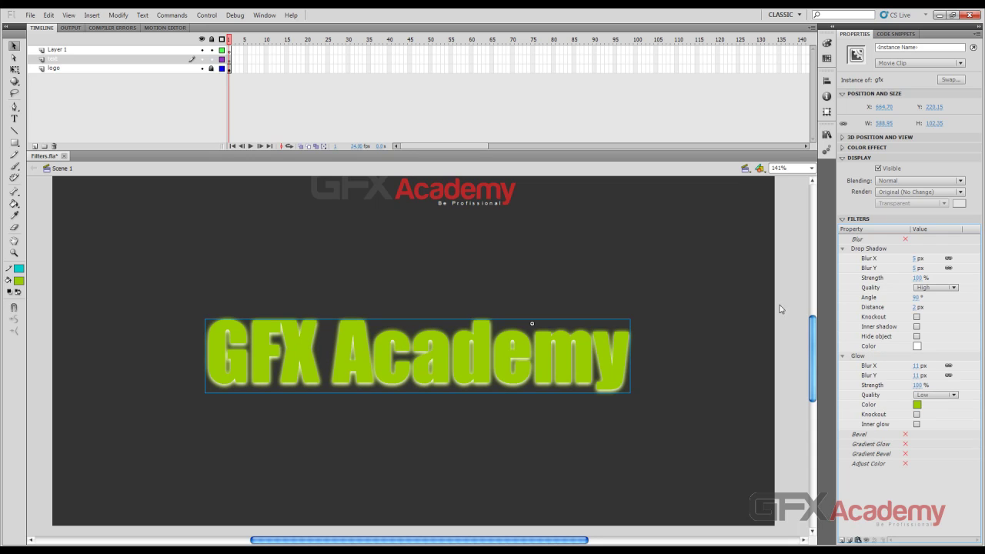
{"action": "left_click", "coordinate": [916, 346]}
{"action": "left_click", "coordinate": [831, 367]}
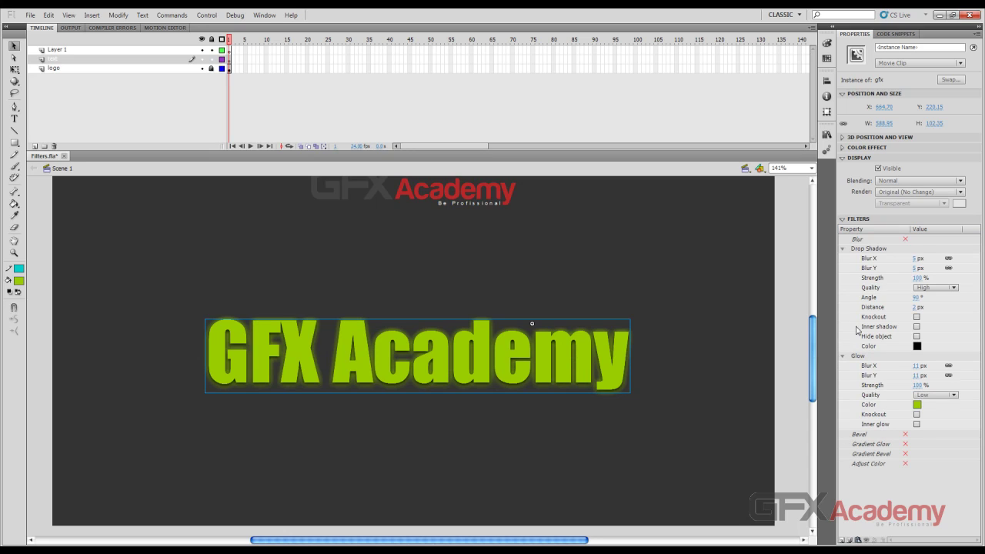
Collapse the Drop Shadow settings, then set the Glow's blur to 0 px and its colour to white
{"action": "left_click", "coordinate": [841, 250]}
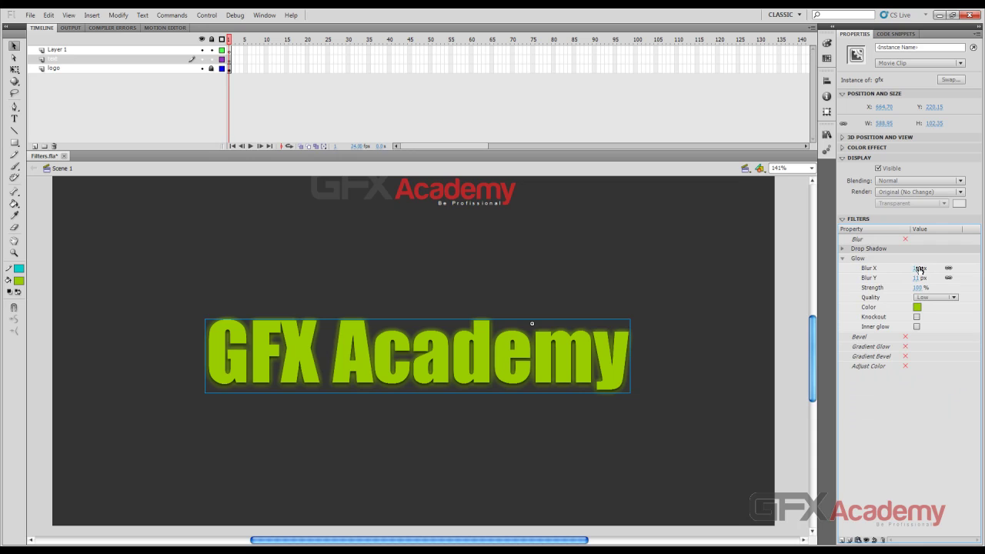
{"action": "left_click_drag", "start_coordinate": [921, 269], "coordinate": [862, 274]}
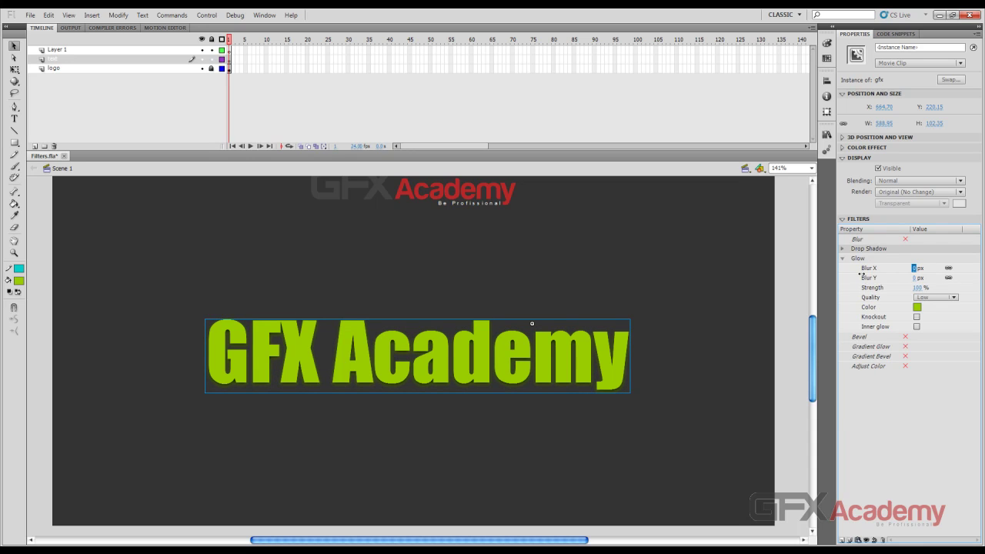
{"action": "left_click", "coordinate": [917, 307]}
{"action": "left_click", "coordinate": [839, 360]}
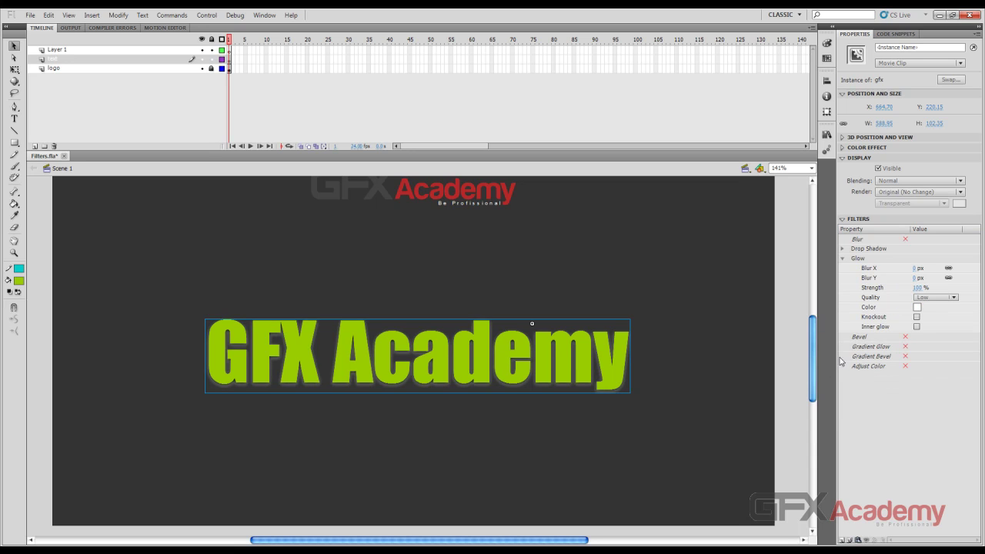
Expand the Drop Shadow settings and set its blur to 0 px and its Distance to 5 px
{"action": "left_click", "coordinate": [842, 248]}
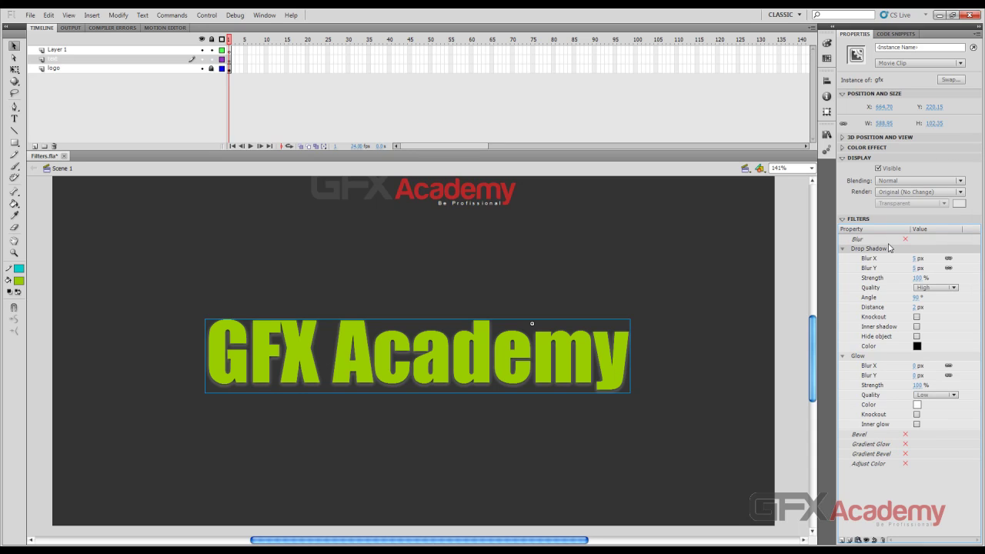
{"action": "left_click_drag", "start_coordinate": [917, 263], "coordinate": [899, 261]}
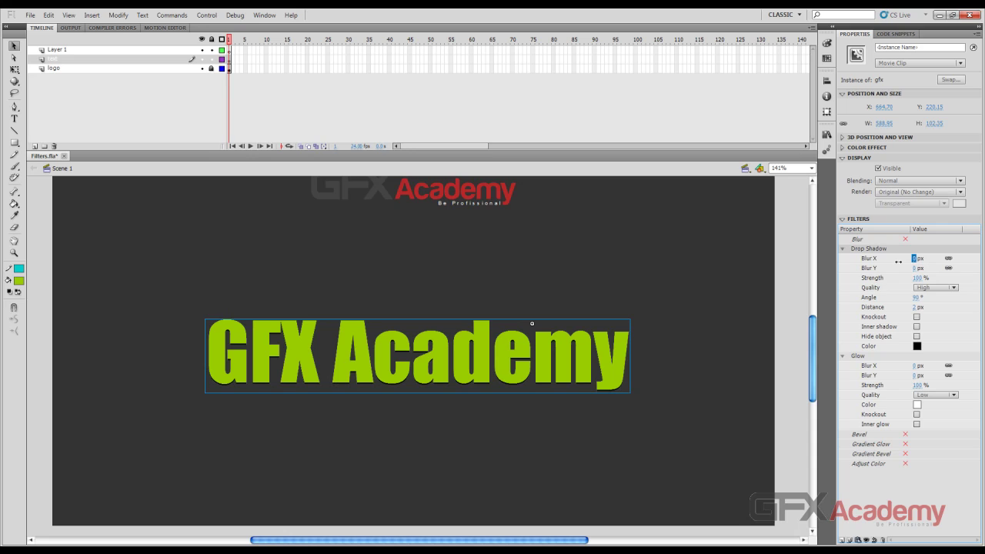
{"action": "left_click", "coordinate": [914, 307]}
{"action": "type", "text": "5"}
{"action": "key", "text": "Return"}
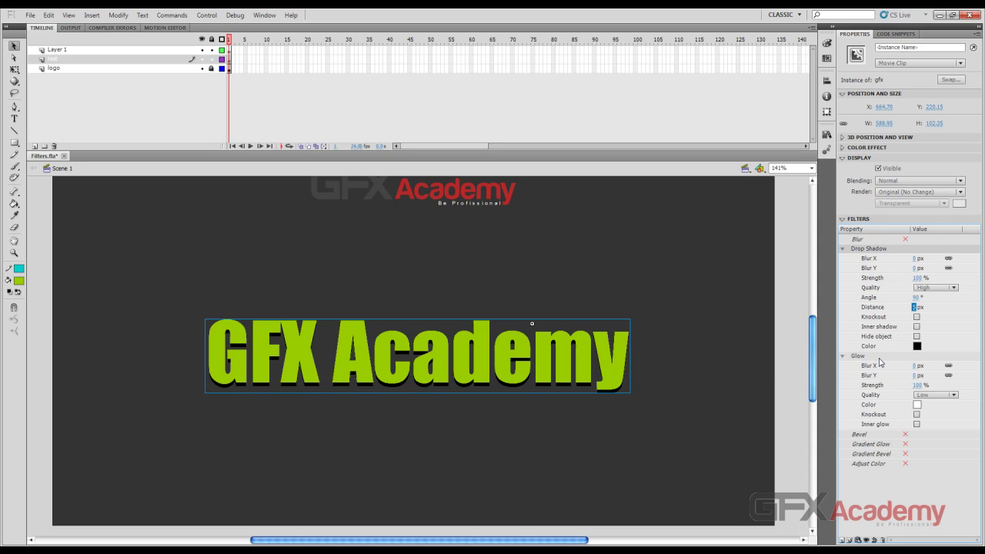
Set the Drop Shadow's Blur X and Blur Y to 5 px
{"action": "left_click", "coordinate": [915, 259]}
{"action": "type", "text": "5"}
{"action": "key", "text": "Return"}
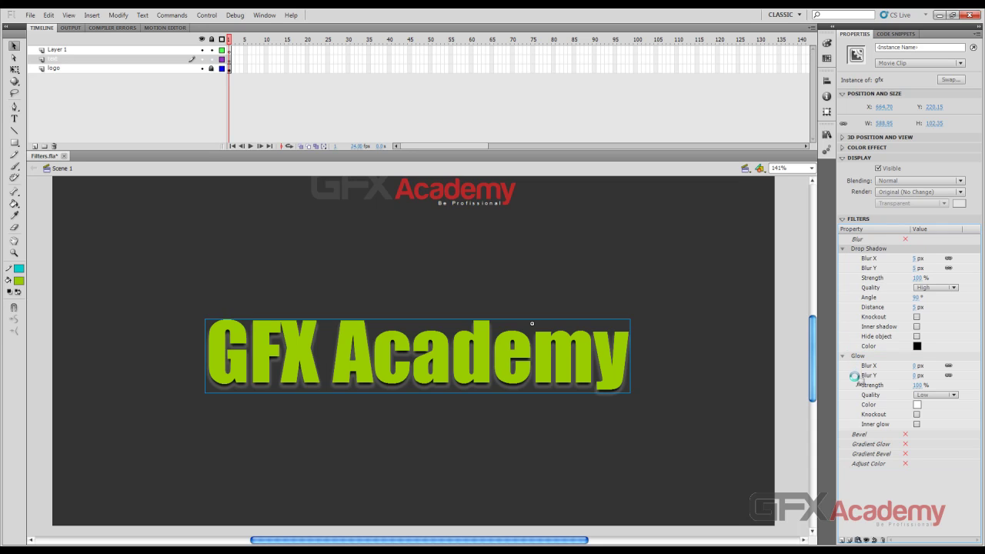
Try the Glow filter above Drop Shadow with a 21 px blur, then move Drop Shadow back above Glow
{"action": "left_click_drag", "start_coordinate": [855, 409], "coordinate": [856, 433]}
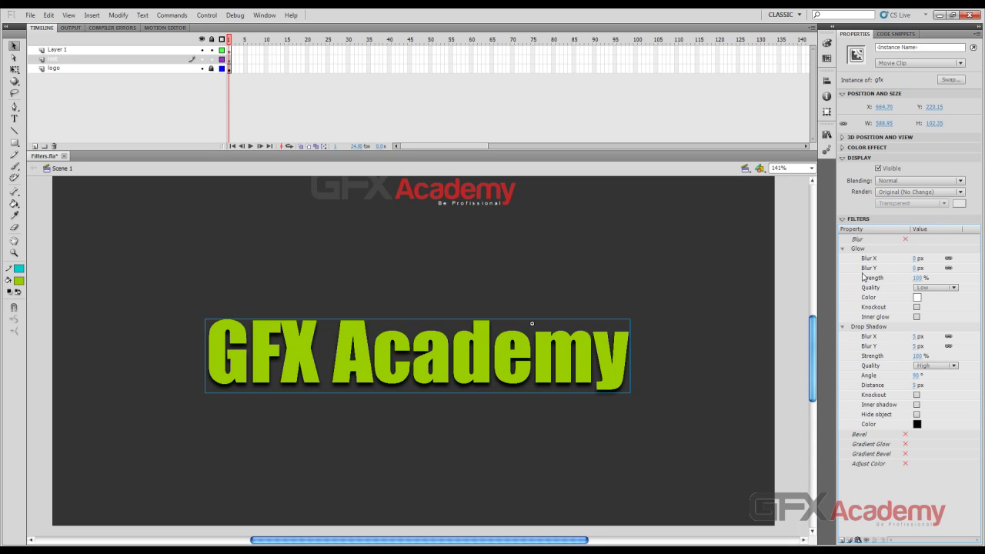
{"action": "left_click", "coordinate": [915, 259]}
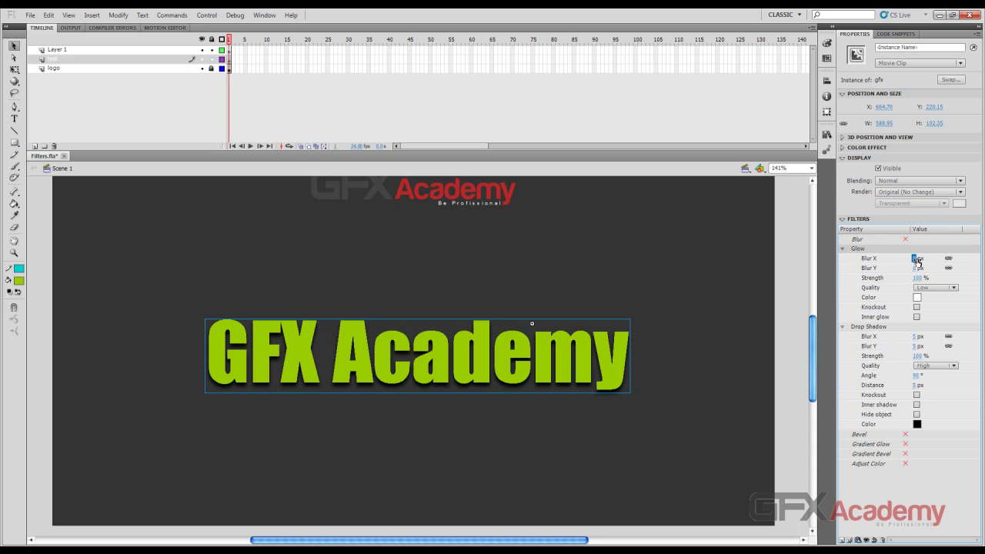
{"action": "type", "text": "37"}
{"action": "key", "text": "Return"}
{"action": "left_click_drag", "start_coordinate": [935, 260], "coordinate": [931, 262]}
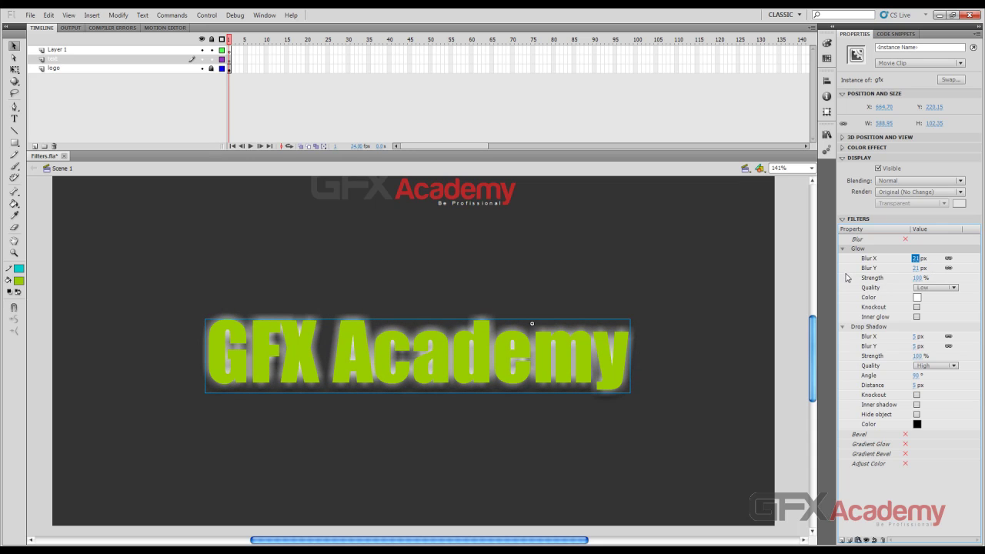
{"action": "left_click", "coordinate": [865, 330]}
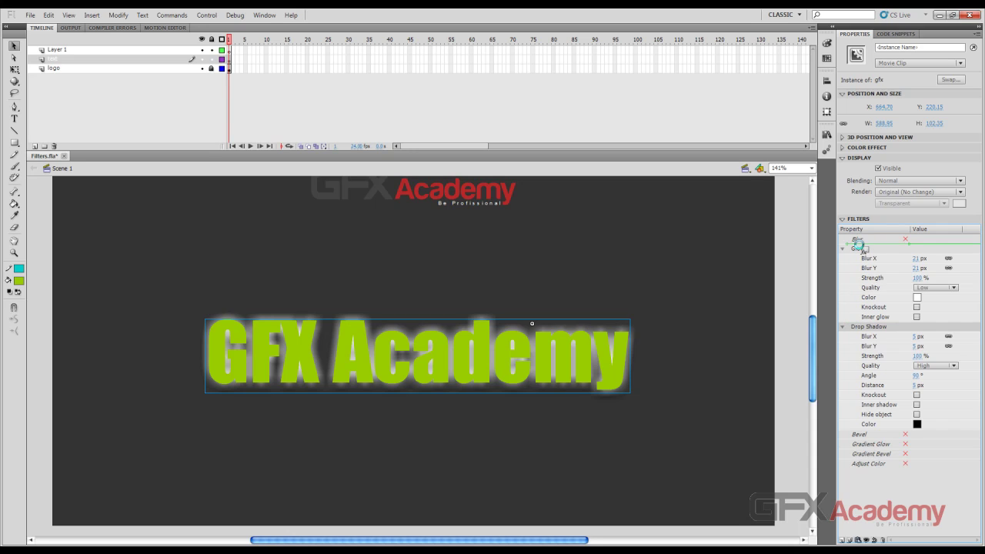
{"action": "left_click_drag", "start_coordinate": [859, 245], "coordinate": [862, 248]}
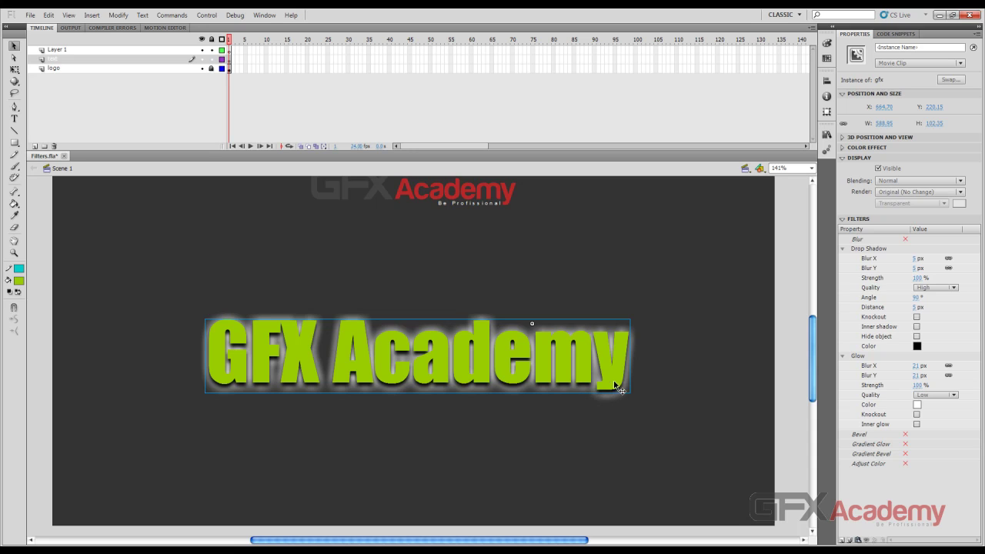
Set the Glow's Blur X and Blur Y to 10 px and its Quality to High
{"action": "left_click", "coordinate": [915, 366]}
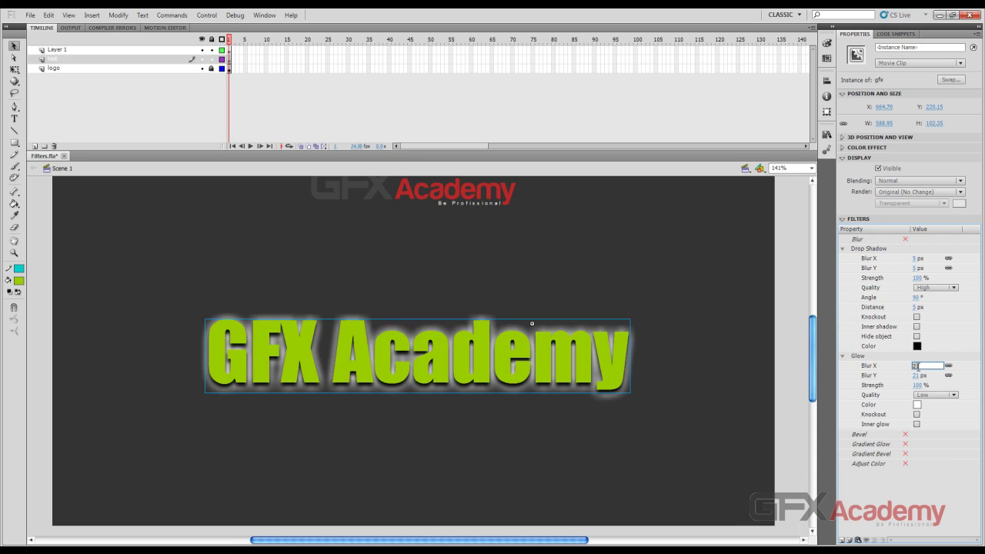
{"action": "type", "text": "10"}
{"action": "key", "text": "Return"}
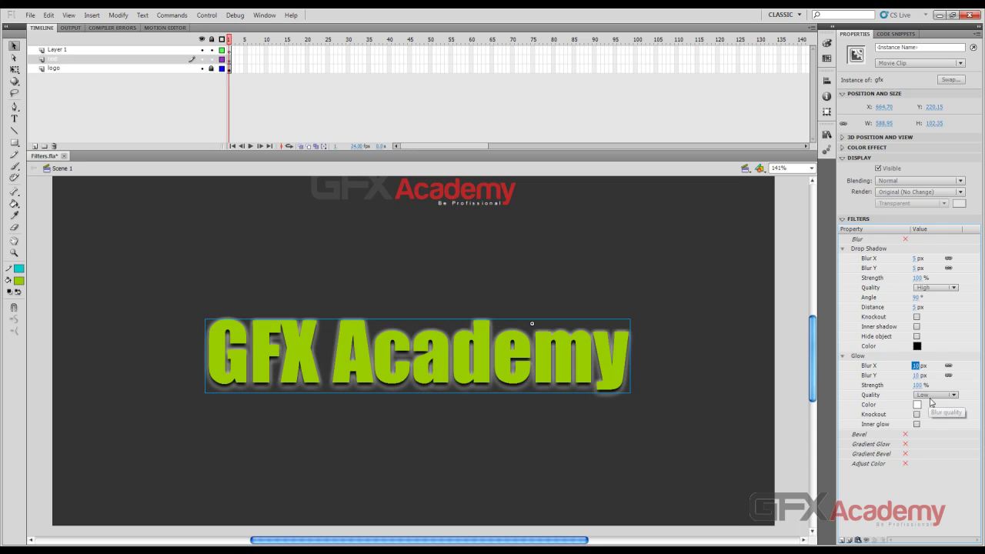
{"action": "left_click", "coordinate": [922, 395]}
{"action": "left_click", "coordinate": [939, 430]}
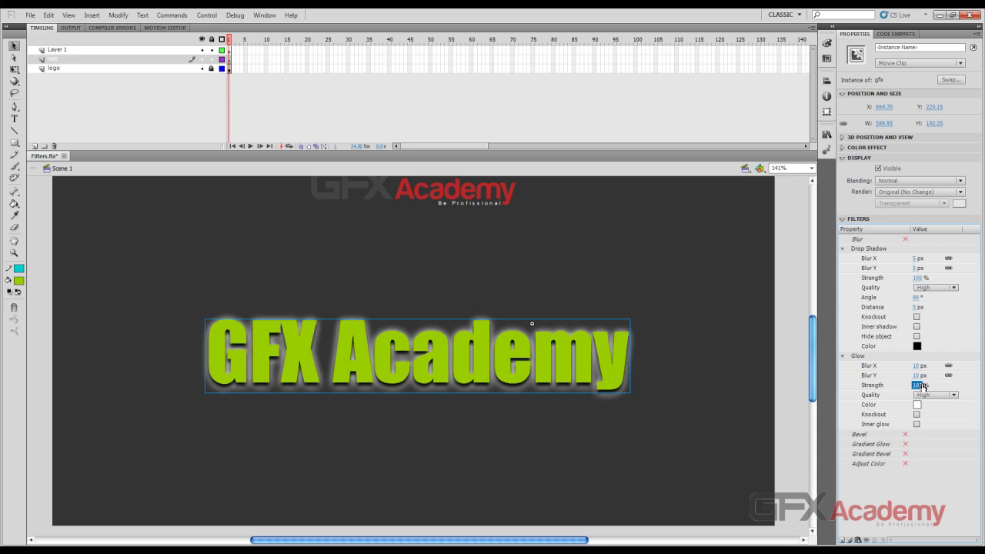
Try weaker and stronger Glow Strength values, settling on 248%
{"action": "left_click", "coordinate": [918, 385]}
{"action": "type", "text": "81"}
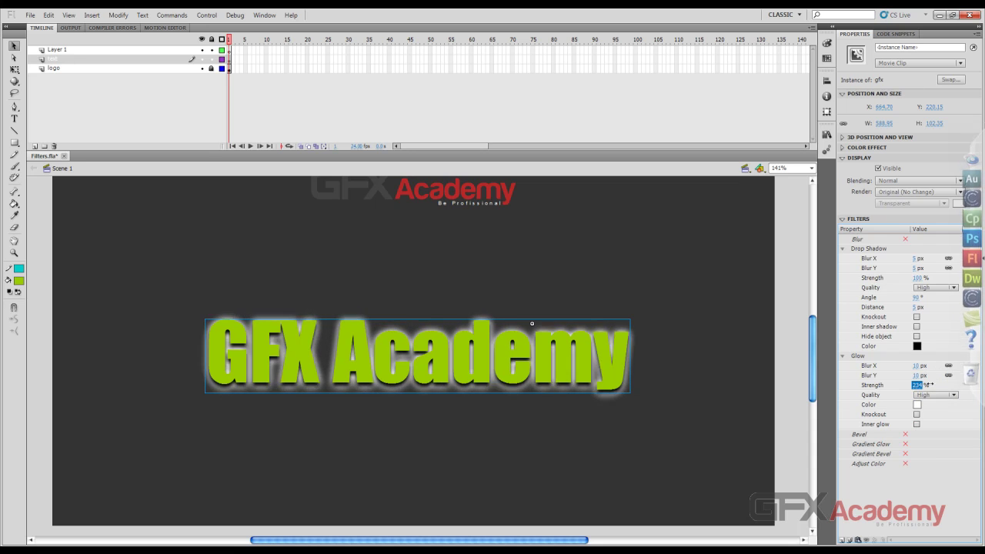
{"action": "key", "text": "Return"}
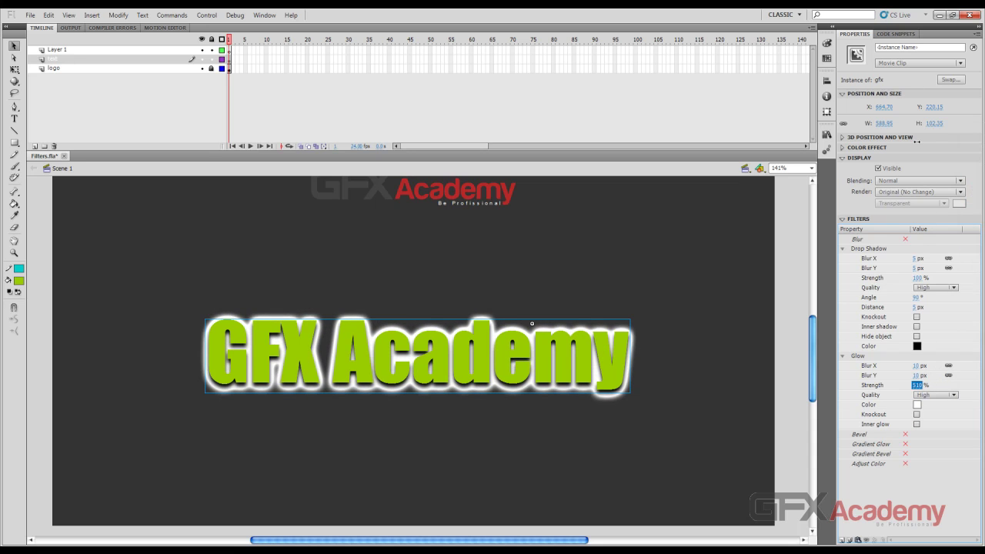
{"action": "left_click_drag", "start_coordinate": [917, 140], "coordinate": [913, 301]}
{"action": "left_click", "coordinate": [726, 407]}
{"action": "left_click", "coordinate": [528, 354]}
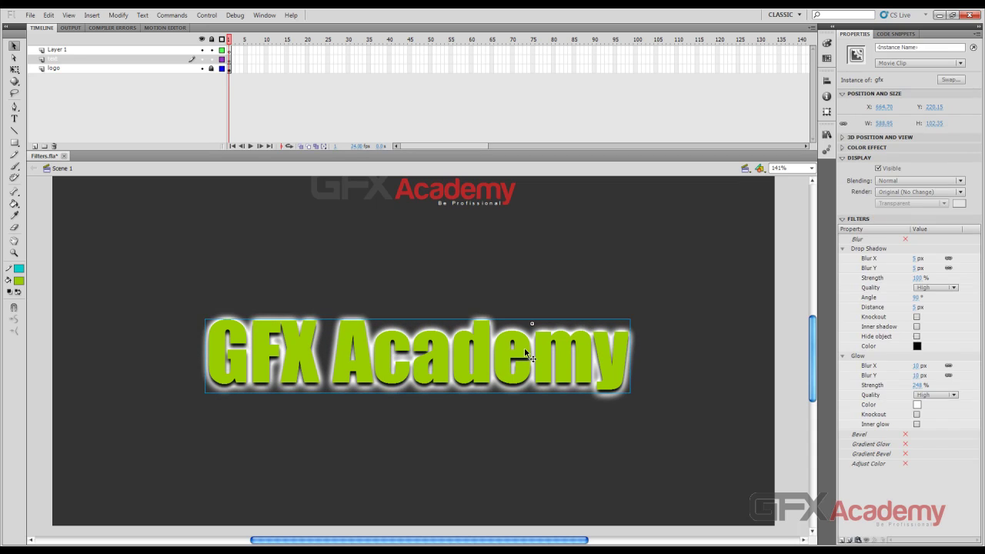
Toggle the Drop Shadow's Knockout option to compare the effect, leaving it on
{"action": "left_click", "coordinate": [916, 317]}
{"action": "left_click", "coordinate": [917, 317]}
{"action": "left_click", "coordinate": [917, 317]}
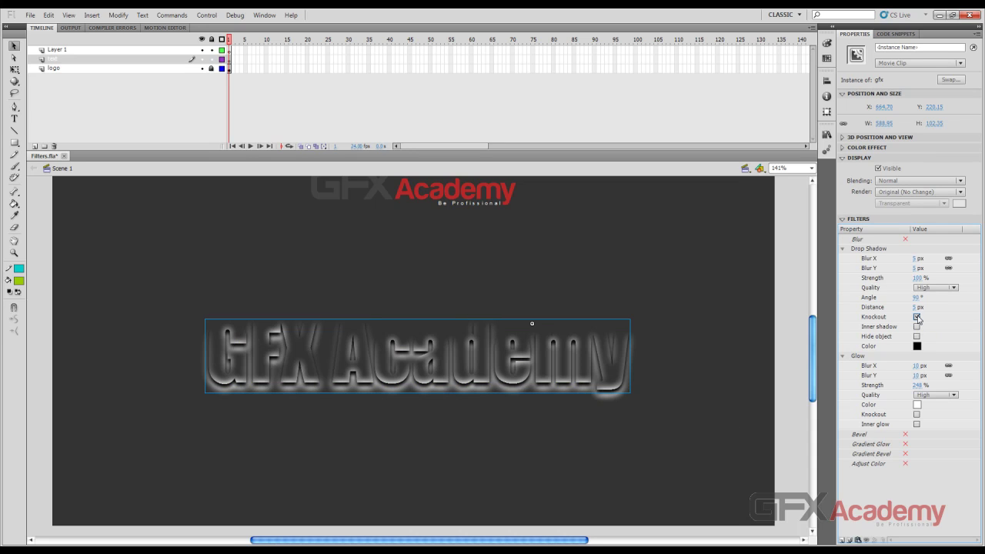
Try the Glow filter's Knockout and Inner glow options, leaving both off
{"action": "left_click", "coordinate": [917, 414]}
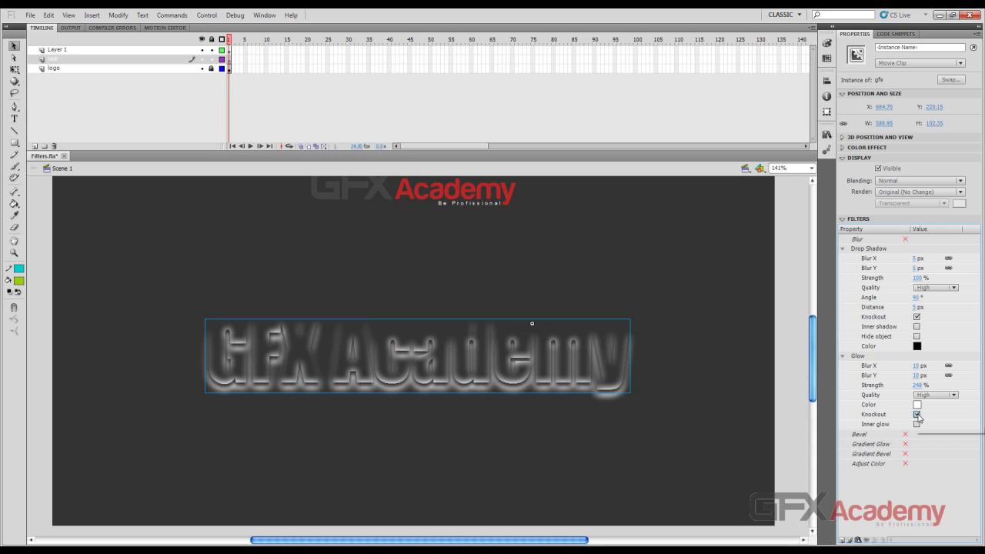
{"action": "left_click", "coordinate": [916, 414]}
{"action": "left_click", "coordinate": [916, 424]}
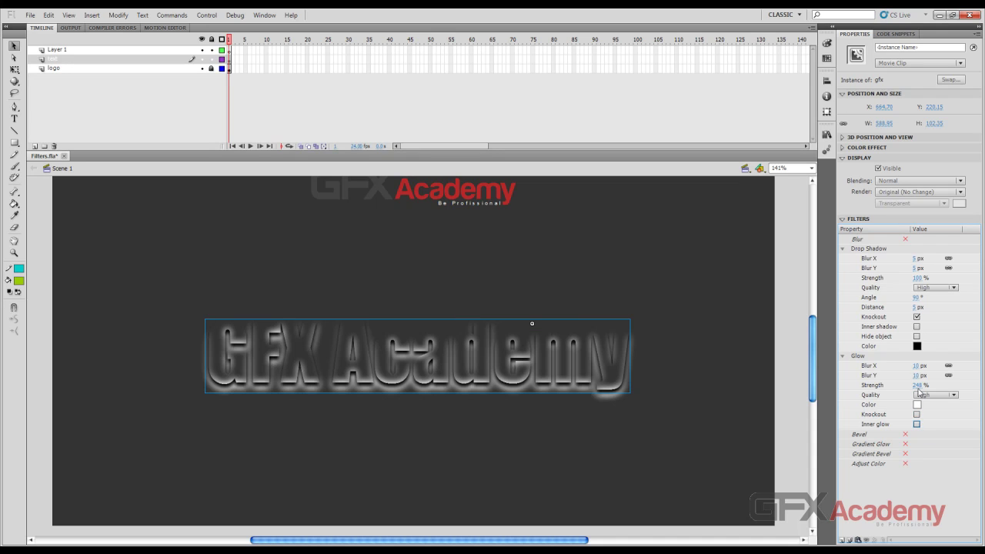
Turn off the Drop Shadow's Knockout option, and disable both the Glow and the Drop Shadow filters
{"action": "left_click", "coordinate": [916, 317]}
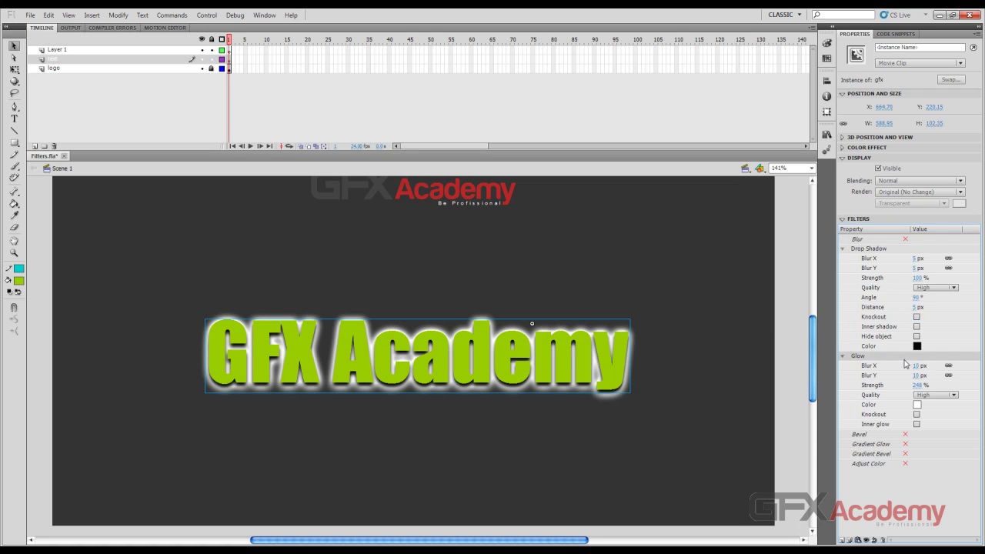
{"action": "left_click", "coordinate": [867, 541]}
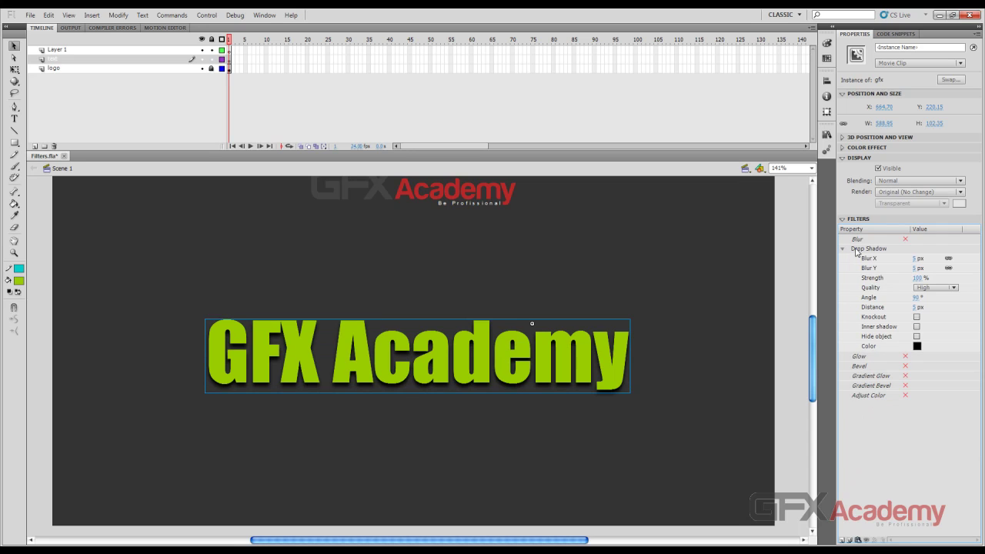
{"action": "left_click", "coordinate": [856, 251]}
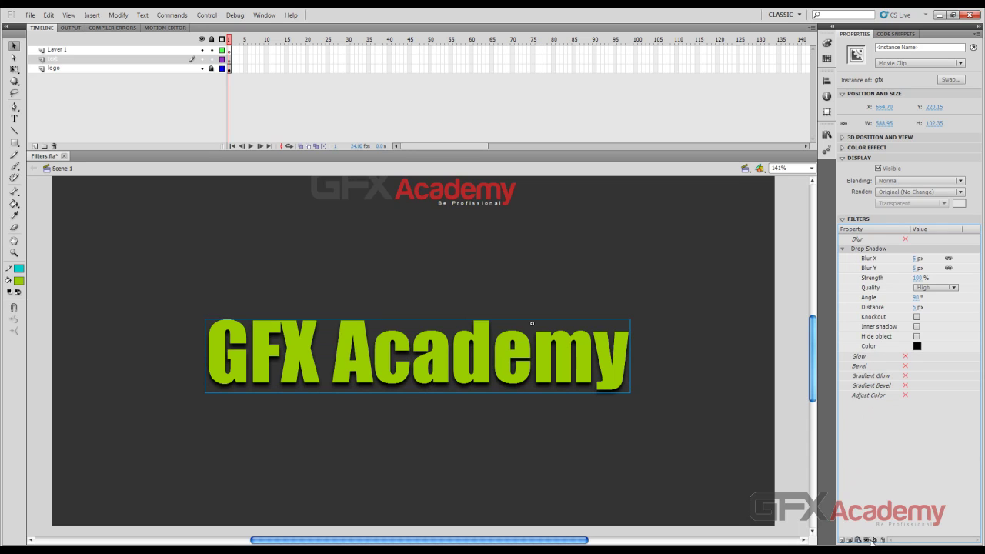
{"action": "left_click", "coordinate": [867, 541]}
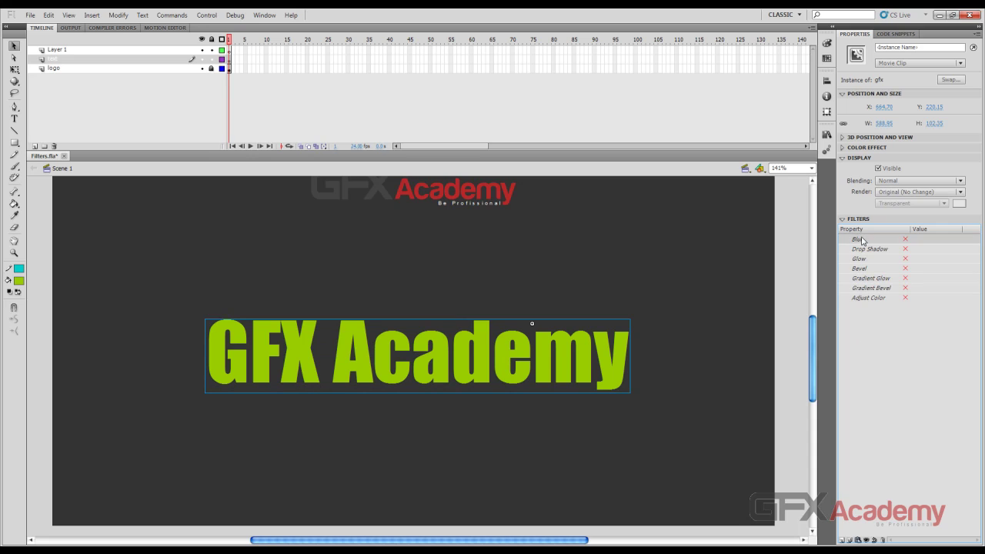
Delete every filter from the GFX Academy text, from Adjust Color up to Blur
{"action": "left_click", "coordinate": [862, 299]}
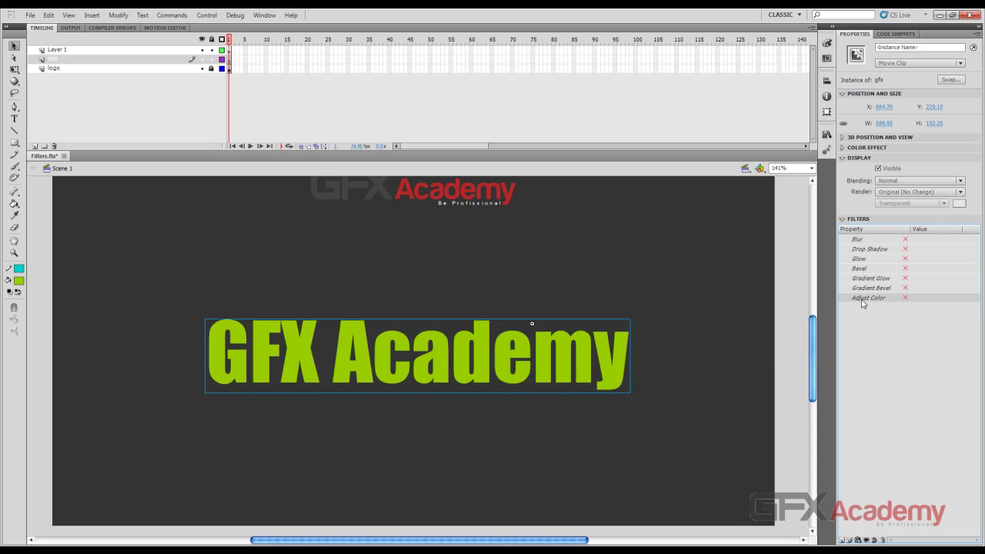
{"action": "left_click", "coordinate": [884, 541]}
{"action": "left_click", "coordinate": [883, 541]}
{"action": "left_click", "coordinate": [883, 541]}
{"action": "left_click", "coordinate": [883, 541]}
{"action": "left_click", "coordinate": [884, 541]}
{"action": "left_click", "coordinate": [883, 541]}
{"action": "left_click", "coordinate": [883, 541]}
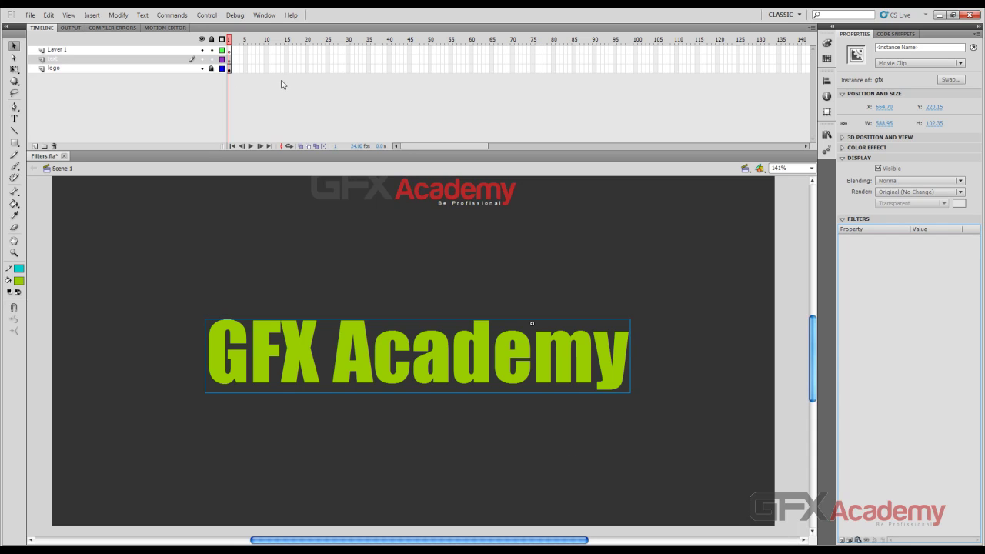
Extend Layer 1, text and logo with frames up to frame 132, and lock Layer 1
{"action": "left_click_drag", "start_coordinate": [291, 71], "coordinate": [456, 50]}
{"action": "left_click_drag", "start_coordinate": [516, 52], "coordinate": [529, 54]}
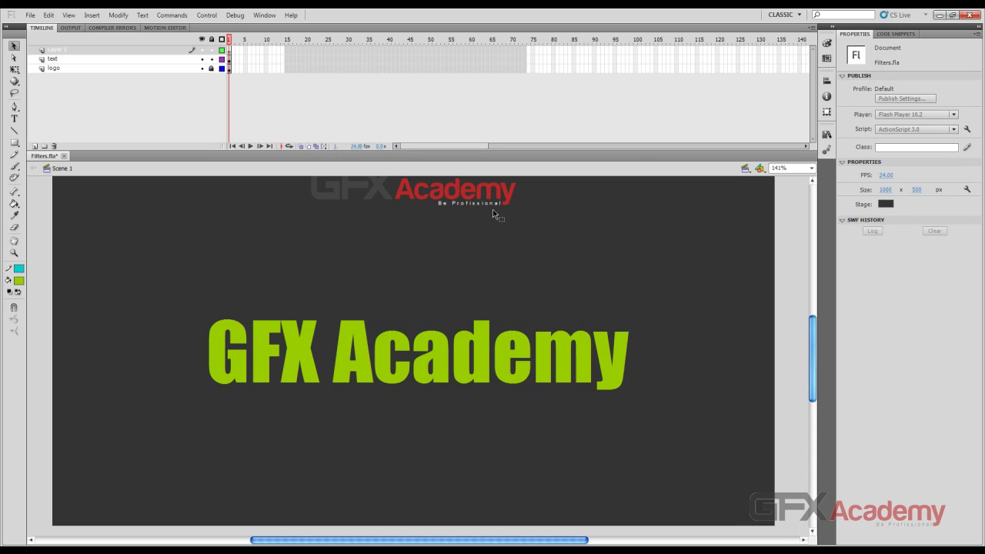
{"action": "left_click_drag", "start_coordinate": [569, 73], "coordinate": [773, 53]}
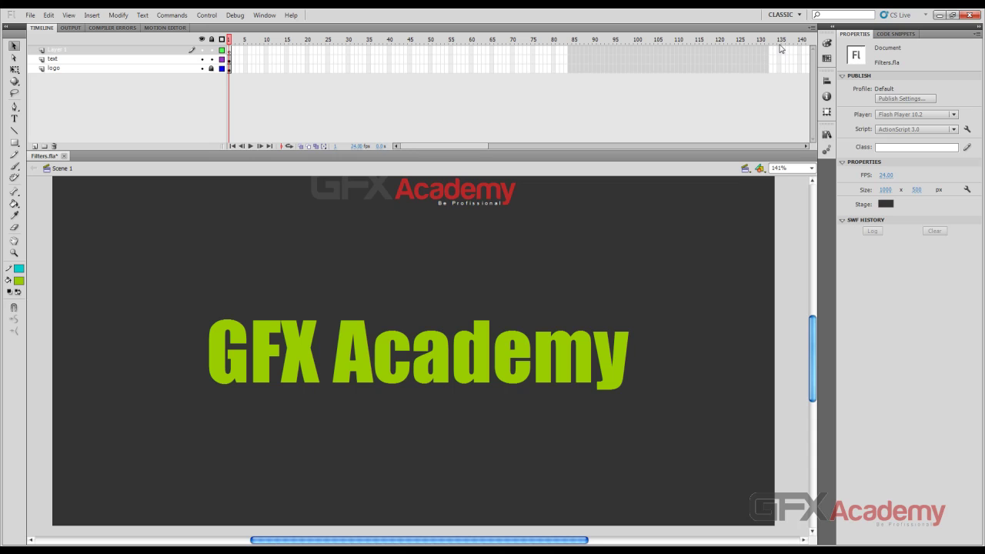
{"action": "key", "text": "F5"}
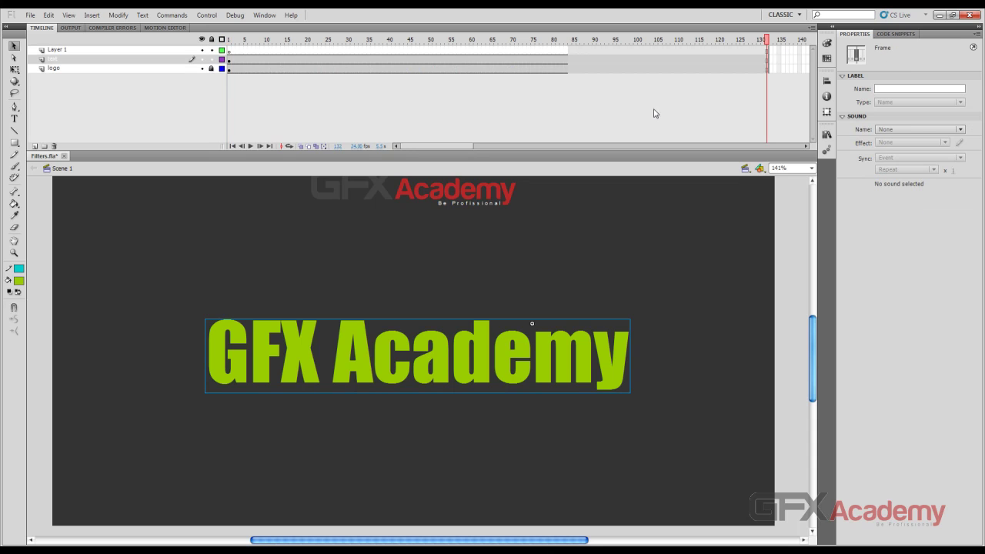
{"action": "left_click", "coordinate": [296, 335]}
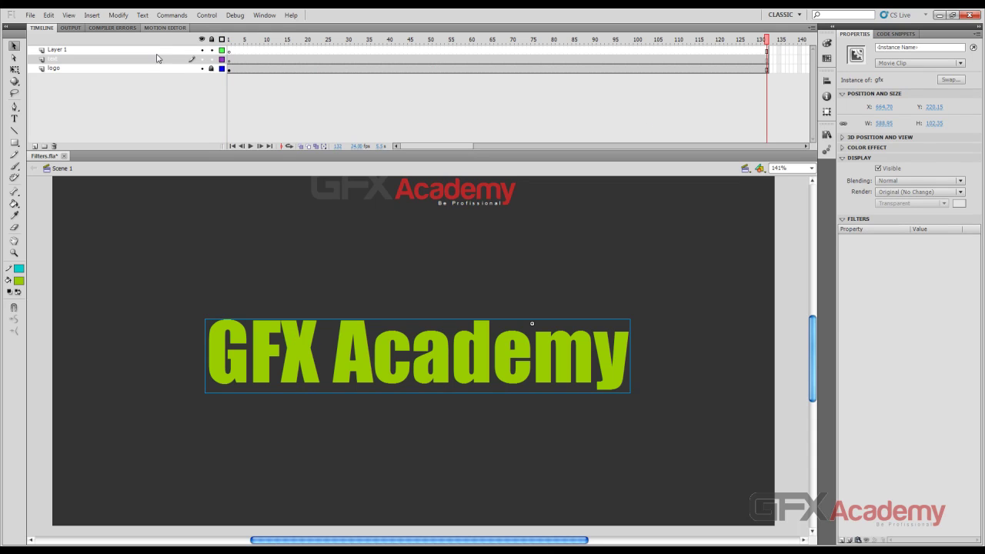
{"action": "left_click", "coordinate": [214, 51]}
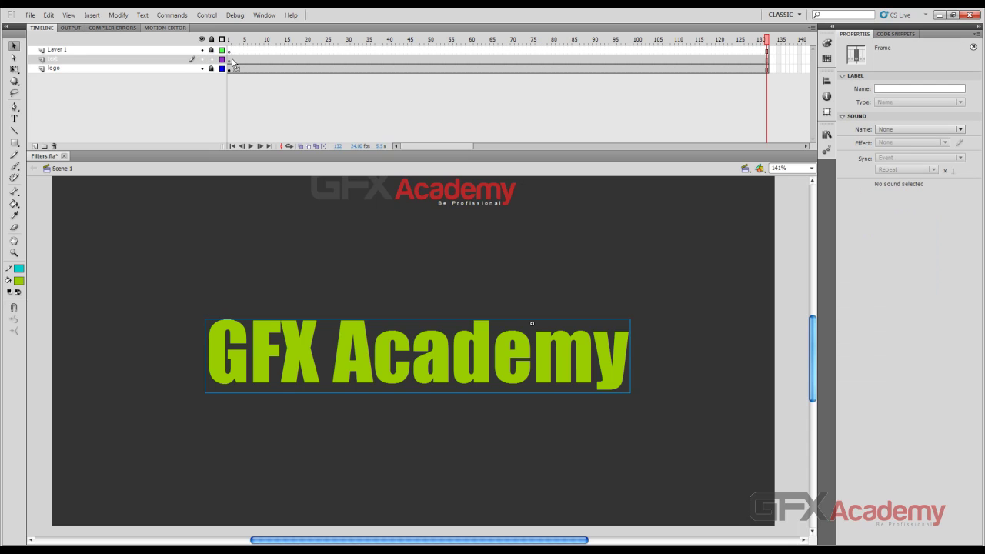
Add a Blur filter to the GFX Academy text with Quality High and Blur X and Blur Y of 54 px
{"action": "left_click", "coordinate": [350, 355]}
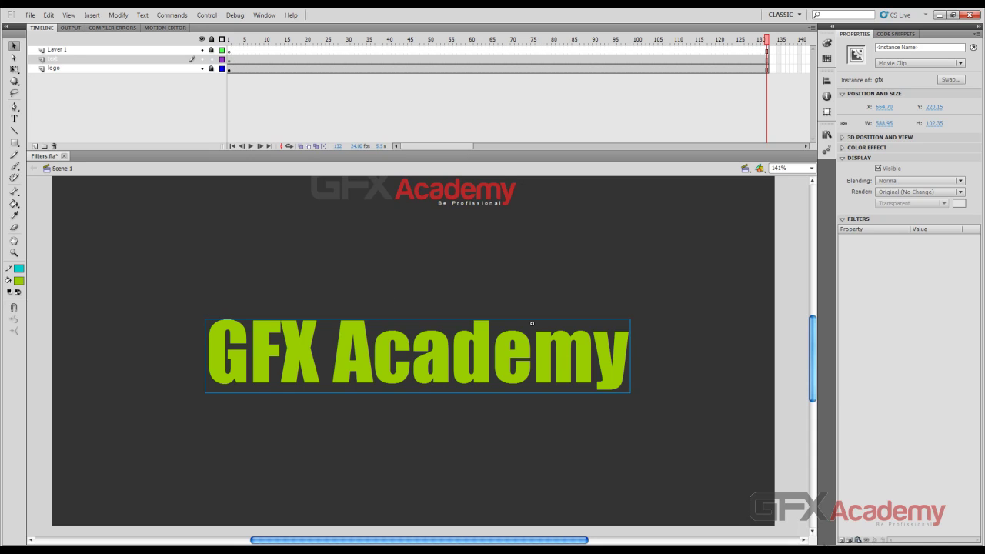
{"action": "left_click", "coordinate": [845, 541]}
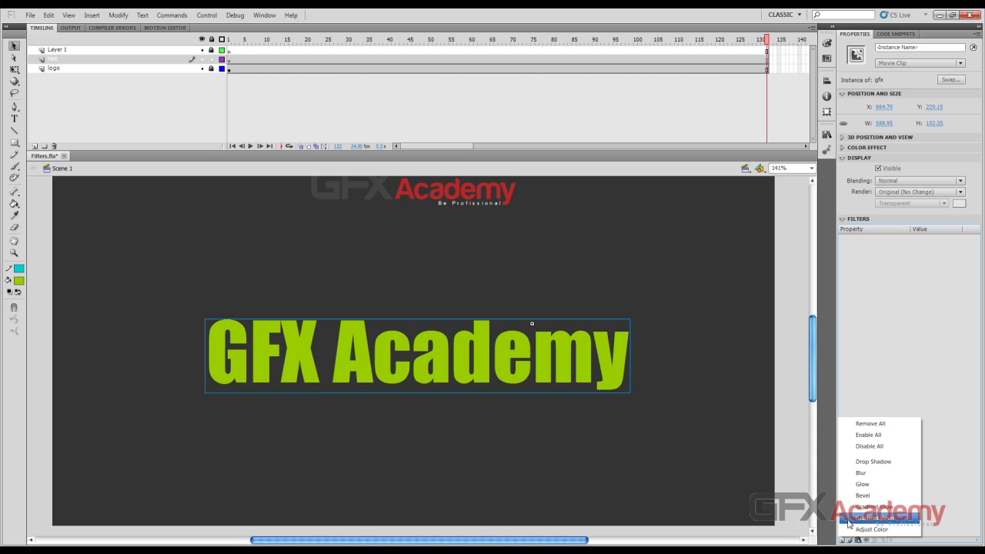
{"action": "left_click", "coordinate": [868, 478]}
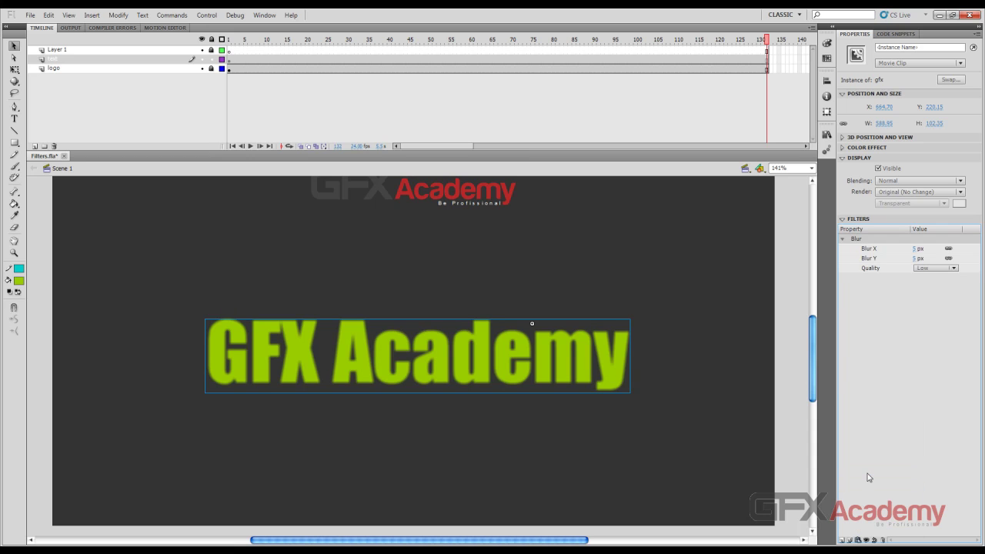
{"action": "left_click", "coordinate": [922, 268]}
{"action": "left_click", "coordinate": [936, 301]}
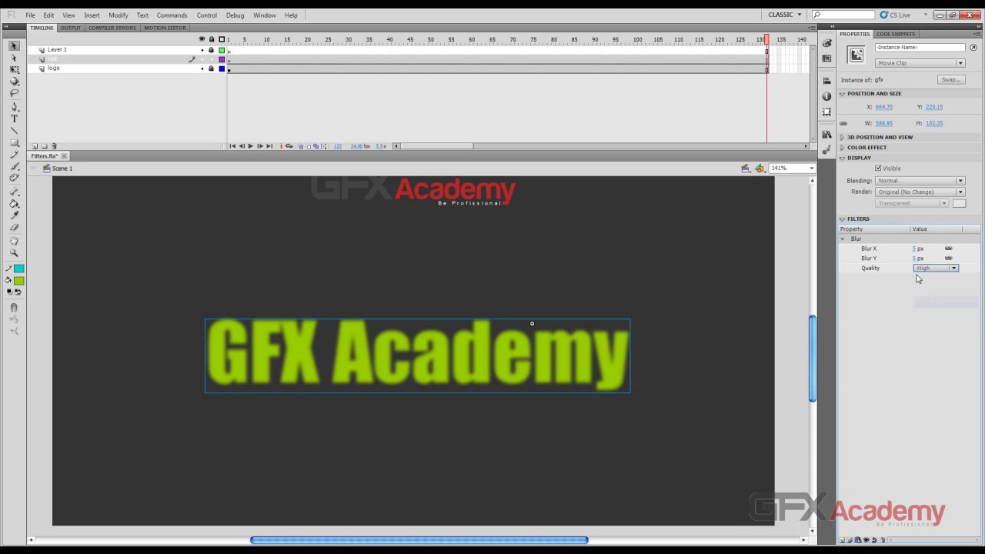
{"action": "left_click_drag", "start_coordinate": [916, 250], "coordinate": [915, 223]}
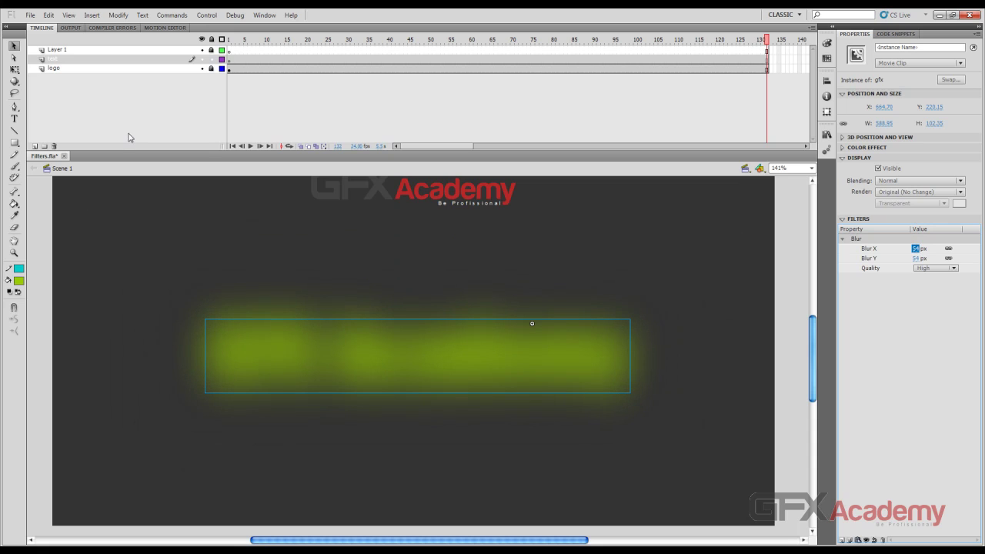
Insert a keyframe at frame 40 of the text layer and set the text's Blur X and Blur Y there to 0 px
{"action": "mouse_move", "coordinate": [377, 44]}
{"action": "left_mouse_down"}
{"action": "mouse_move", "coordinate": [424, 46]}
{"action": "mouse_move", "coordinate": [390, 48]}
{"action": "left_mouse_up"}
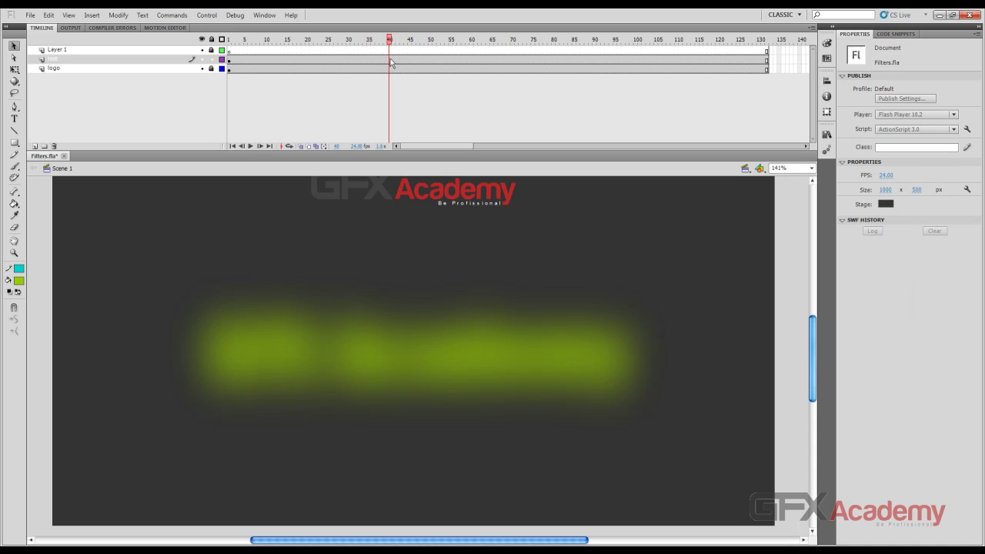
{"action": "left_click", "coordinate": [390, 60]}
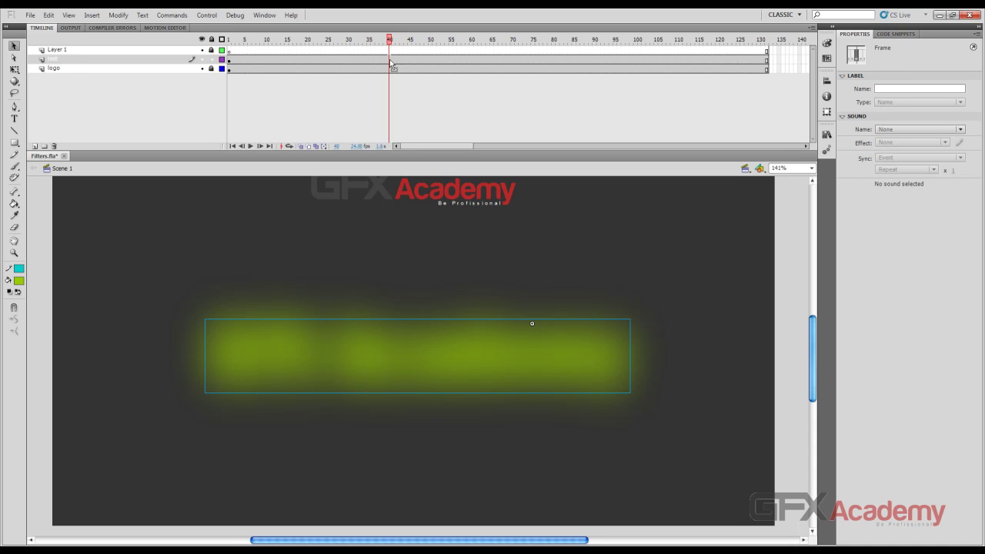
{"action": "left_click", "coordinate": [453, 335]}
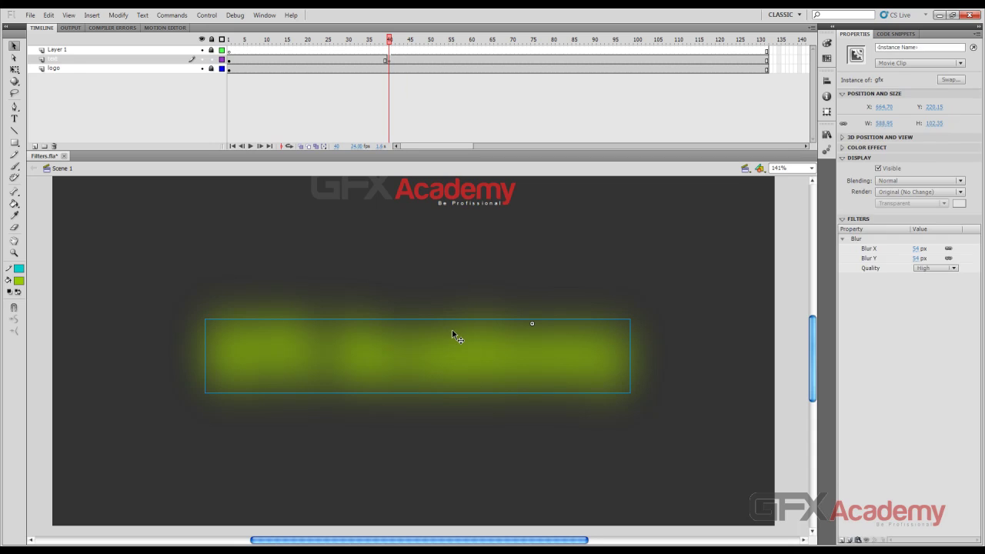
{"action": "left_click", "coordinate": [915, 249]}
{"action": "type", "text": "0"}
{"action": "key", "text": "Return"}
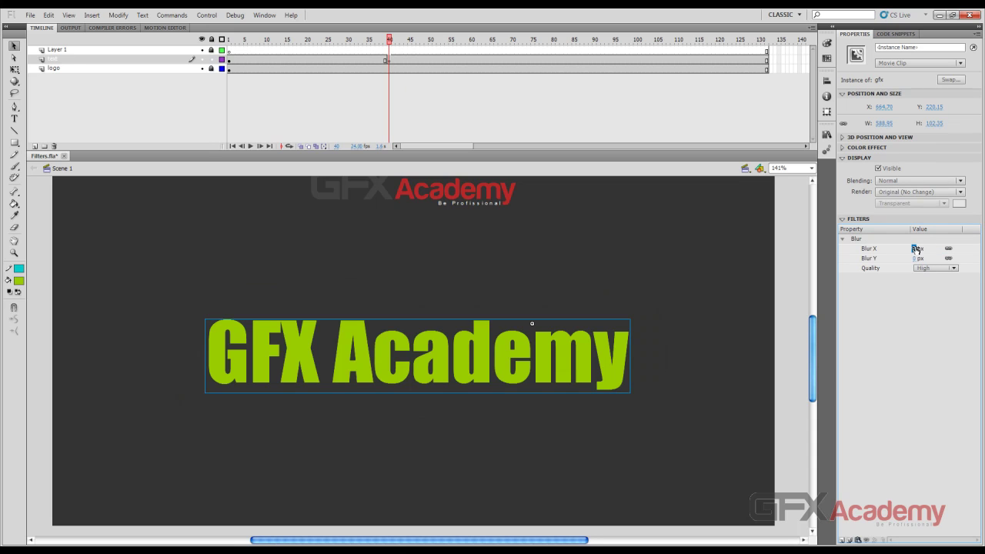
Compare the Blur filter's Quality options on the frame 40 text, leaving it on High
{"action": "left_click", "coordinate": [933, 268]}
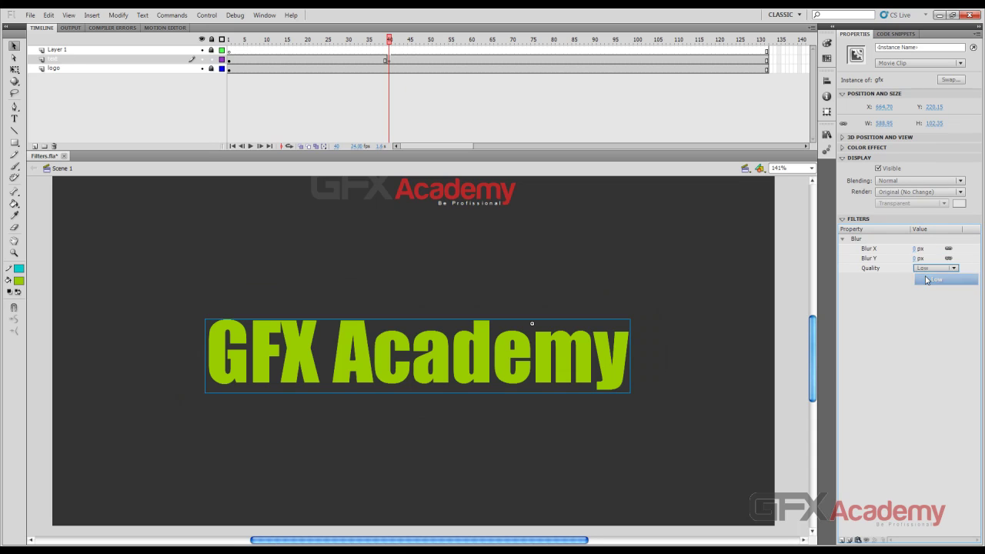
{"action": "left_click", "coordinate": [927, 278]}
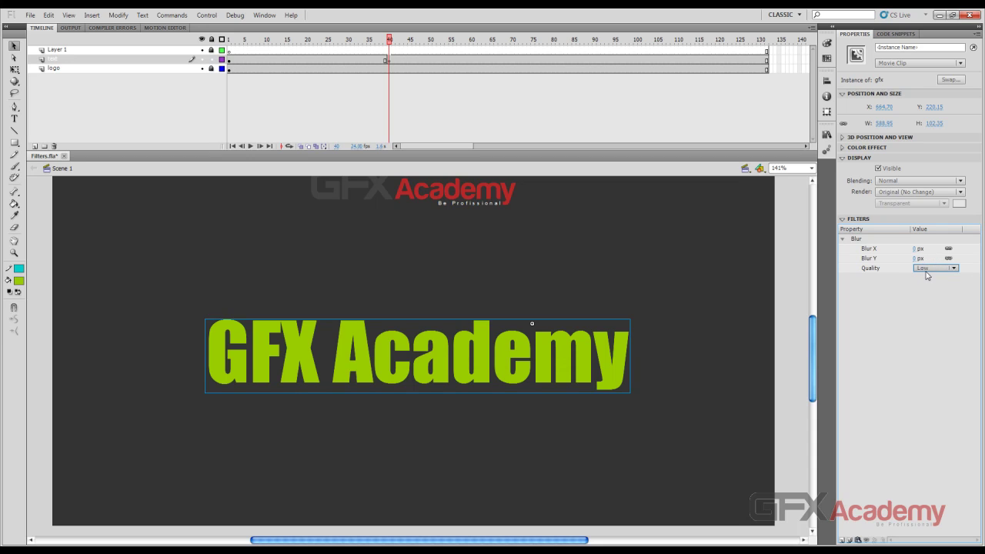
{"action": "left_click", "coordinate": [927, 268]}
{"action": "left_click", "coordinate": [937, 290]}
{"action": "left_click", "coordinate": [933, 267]}
{"action": "left_click", "coordinate": [936, 300]}
{"action": "left_click", "coordinate": [930, 268]}
{"action": "left_click", "coordinate": [930, 269]}
Create a classic tween on the text layer between frames 1 and 40, and play the blur animation from frame 1
{"action": "right_click", "coordinate": [348, 64]}
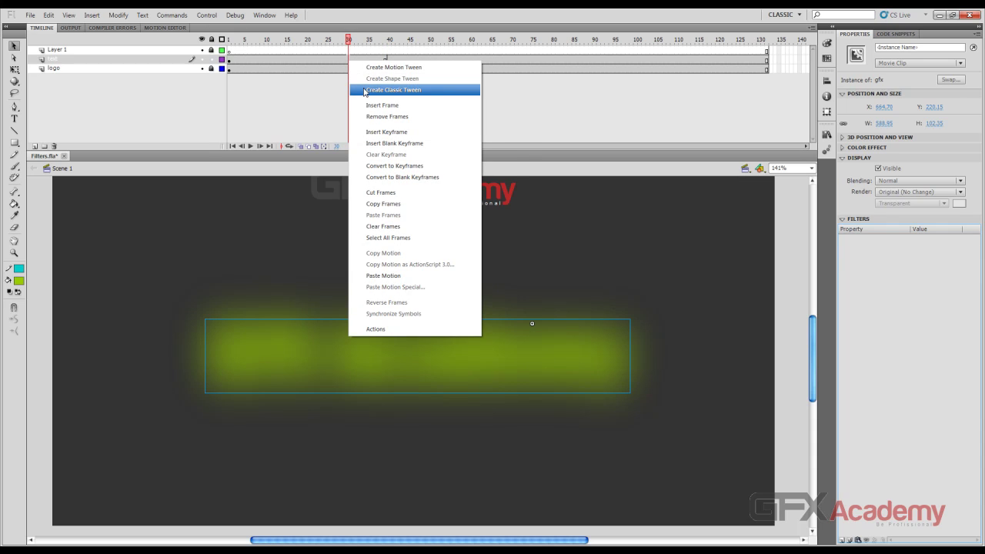
{"action": "left_click", "coordinate": [364, 91]}
{"action": "left_click_drag", "start_coordinate": [348, 42], "coordinate": [241, 125]}
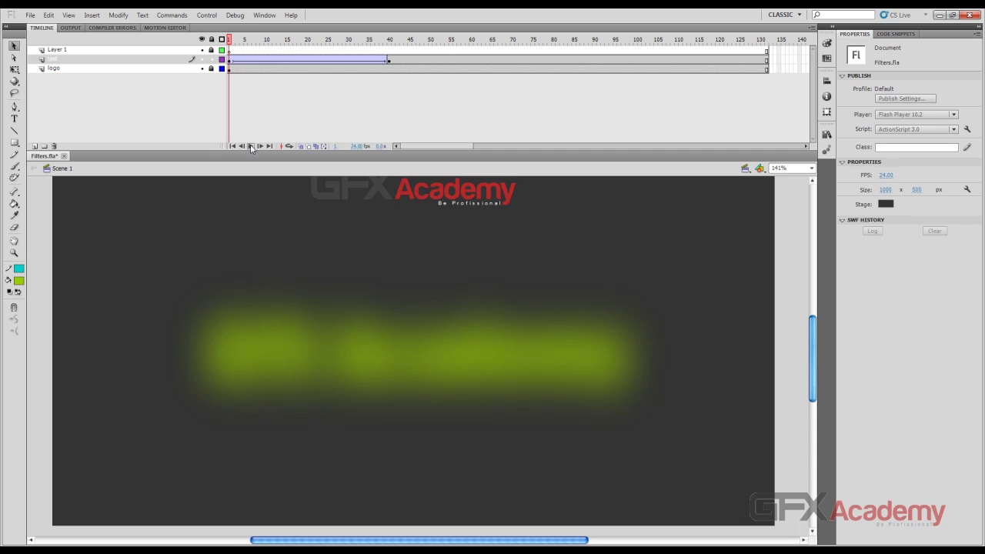
{"action": "left_click", "coordinate": [250, 146]}
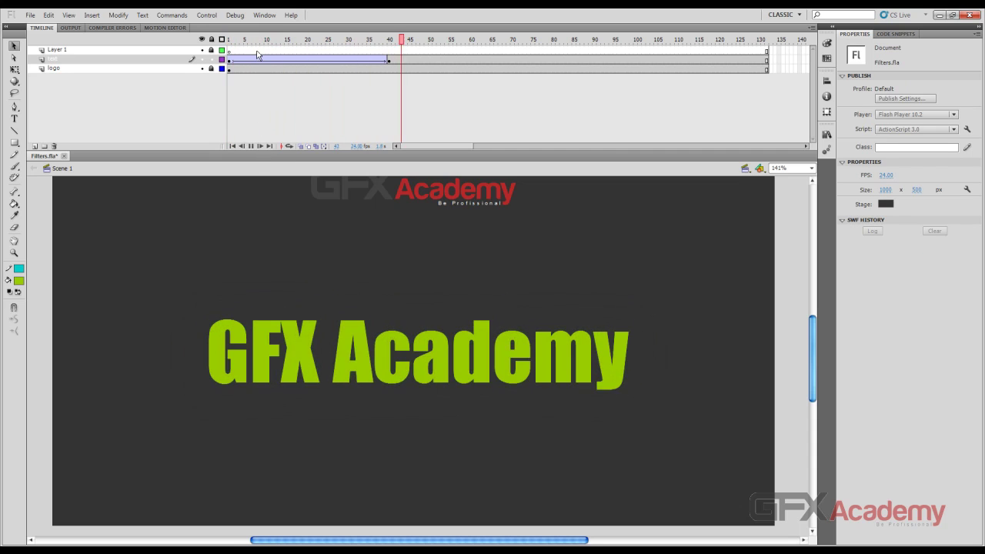
{"action": "left_click_drag", "start_coordinate": [248, 40], "coordinate": [228, 40]}
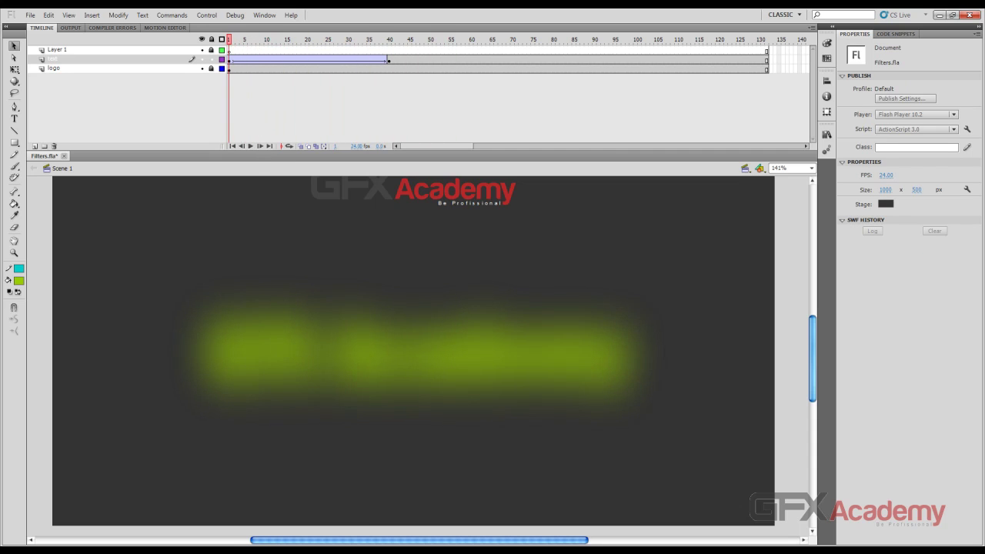
Apply an Alpha color effect of 0% to the blurred text at frame 1
{"action": "left_click", "coordinate": [497, 367]}
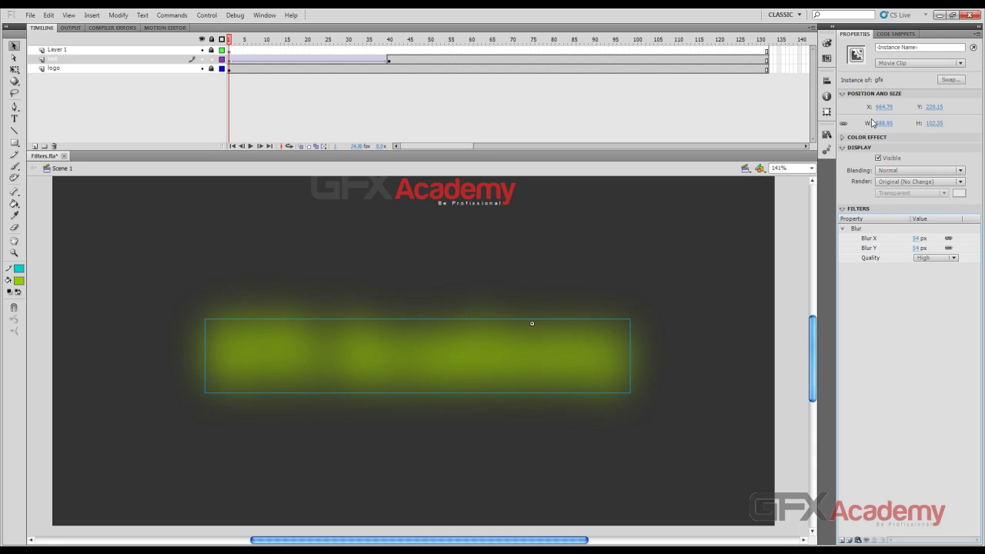
{"action": "left_click", "coordinate": [843, 139]}
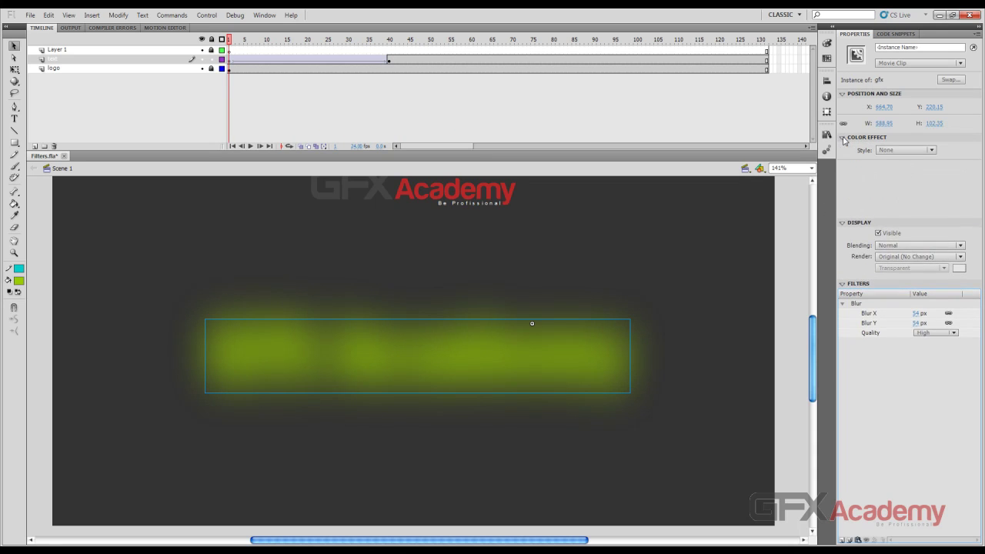
{"action": "left_click", "coordinate": [931, 151]}
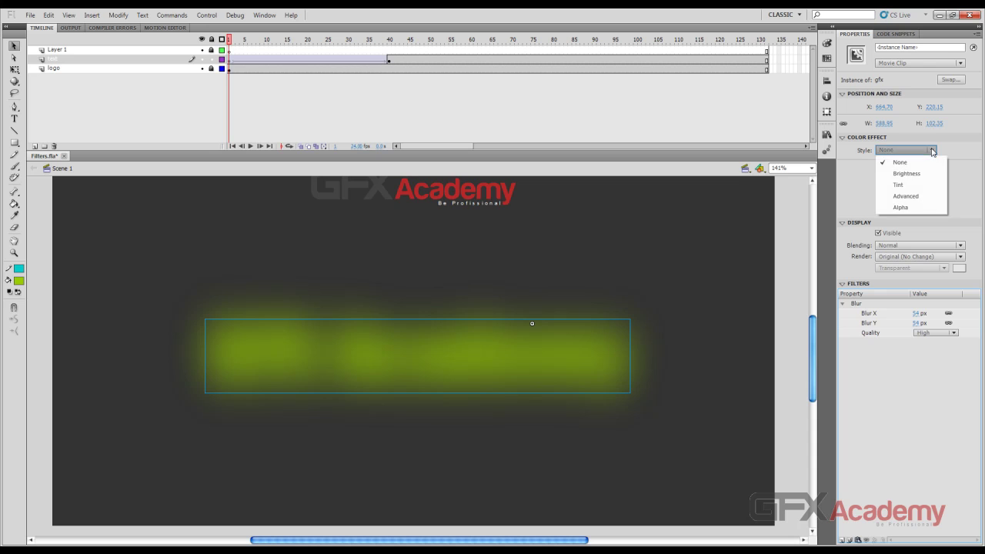
{"action": "left_click", "coordinate": [914, 208]}
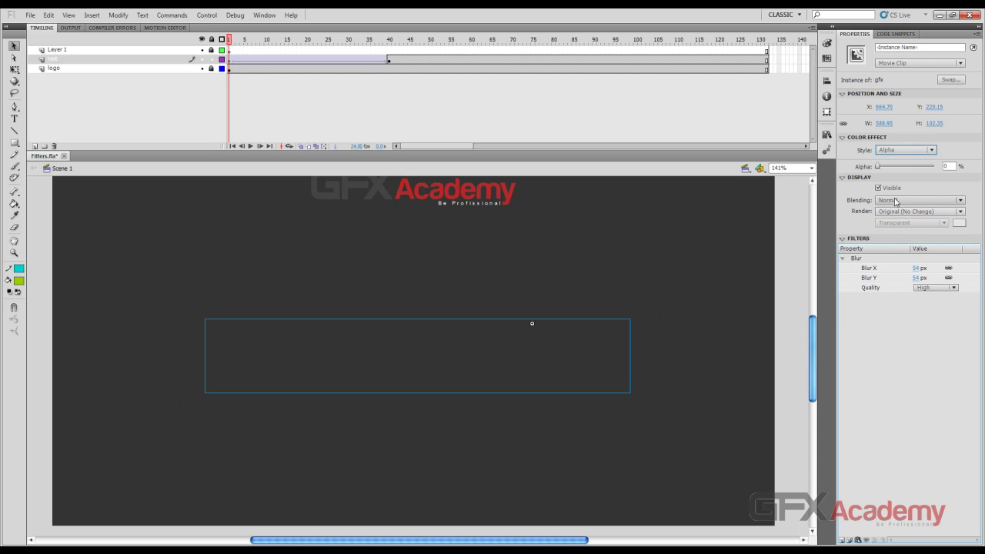
{"action": "mouse_move", "coordinate": [878, 170]}
{"action": "left_mouse_down"}
{"action": "mouse_move", "coordinate": [954, 169]}
{"action": "mouse_move", "coordinate": [878, 169]}
{"action": "left_mouse_up"}
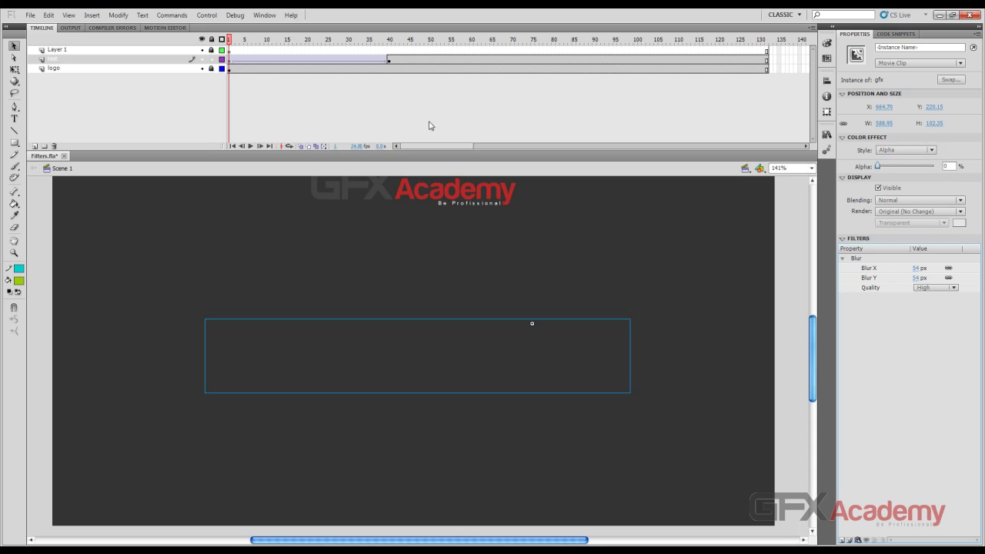
Preview the fade and blur animation by scrubbing the timeline and testing the movie, and close the test window
{"action": "left_click", "coordinate": [267, 40]}
{"action": "left_click_drag", "start_coordinate": [267, 40], "coordinate": [402, 42]}
{"action": "key", "text": "ctrl+Return"}
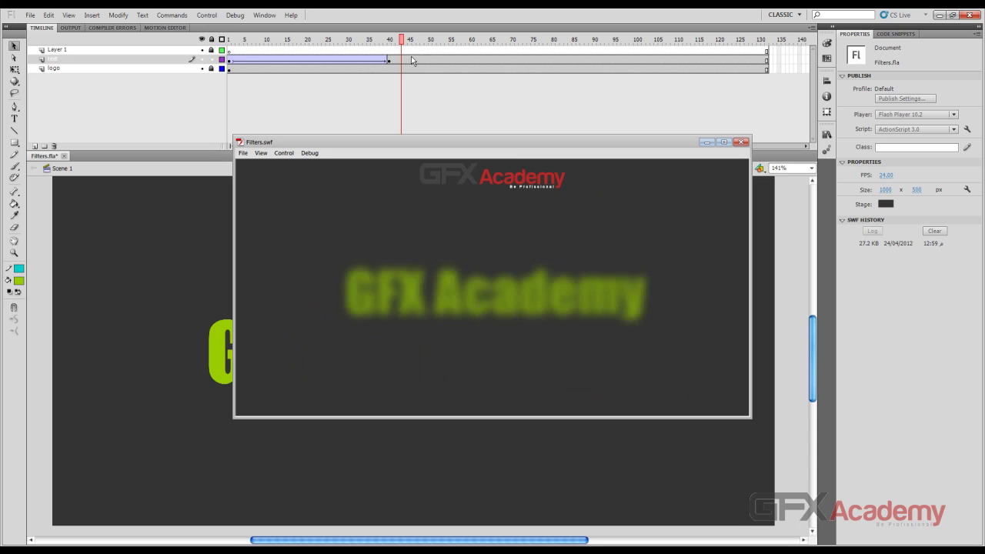
{"action": "left_click", "coordinate": [741, 143]}
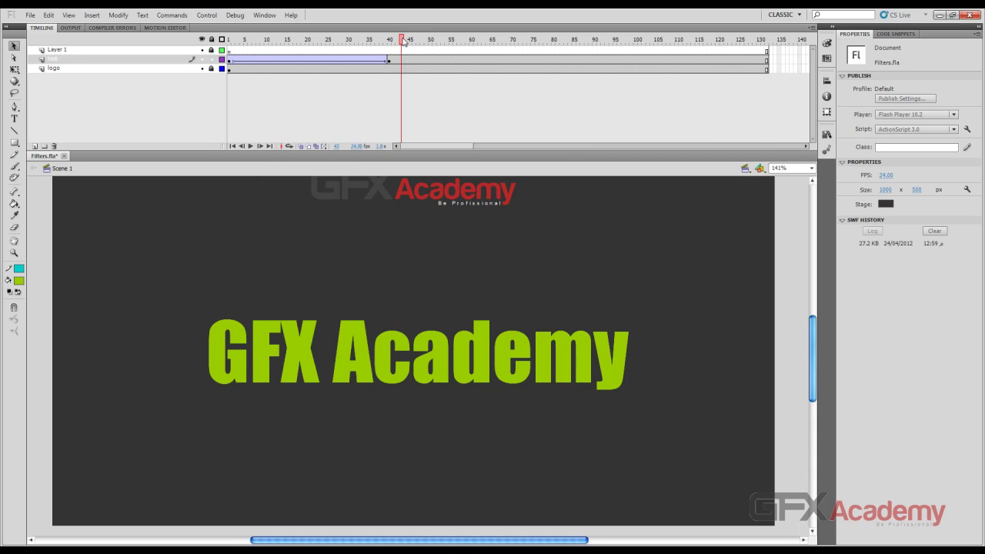
Add a Drop Shadow filter to the text at frame 40, with a distance of 3 px and High quality
{"action": "left_click_drag", "start_coordinate": [402, 41], "coordinate": [390, 41]}
{"action": "left_click", "coordinate": [481, 333]}
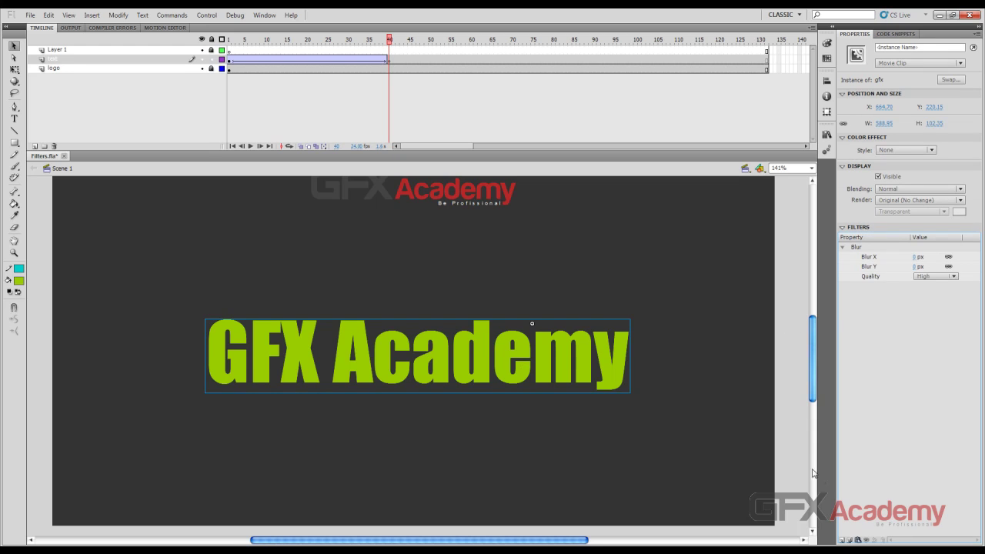
{"action": "left_click", "coordinate": [842, 540]}
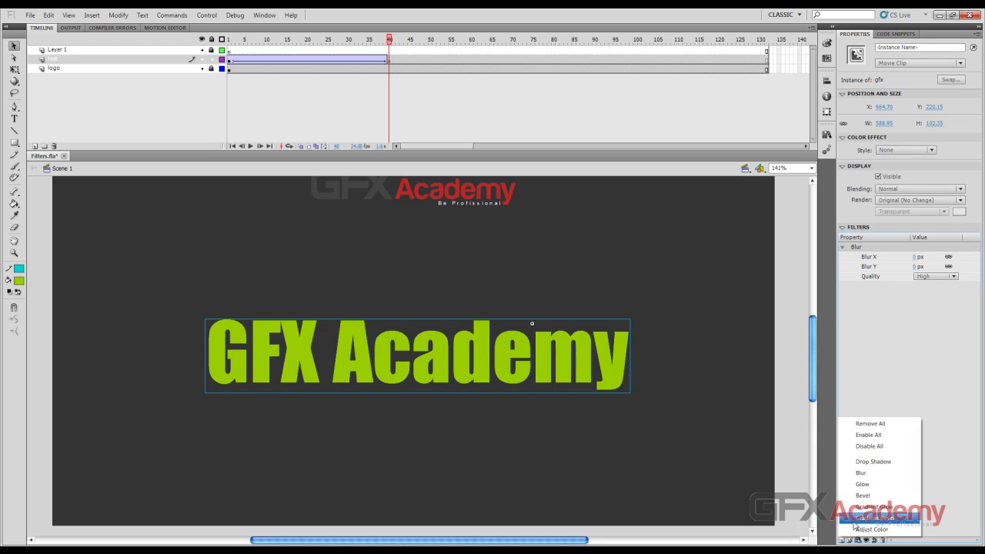
{"action": "left_click", "coordinate": [870, 465]}
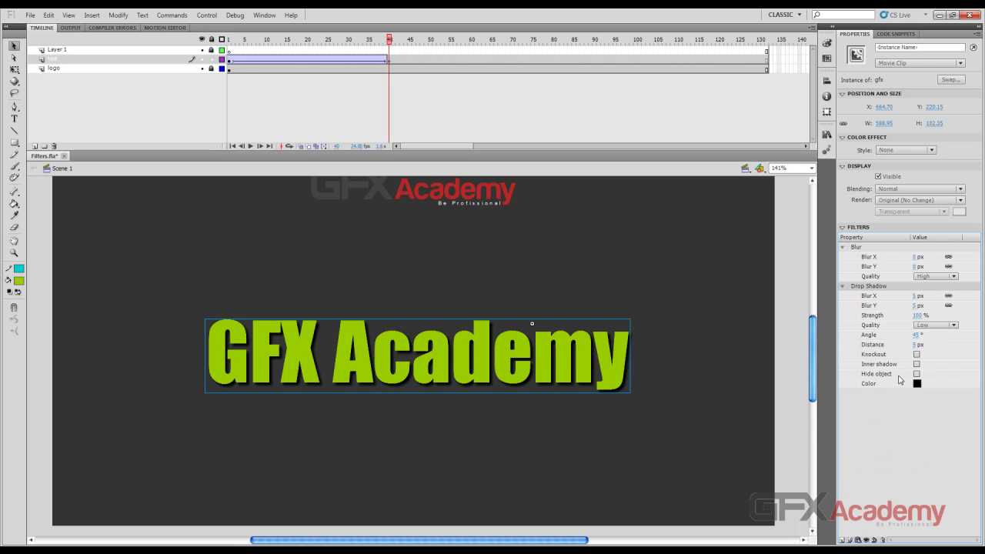
{"action": "left_click", "coordinate": [914, 345]}
{"action": "key", "text": "Return"}
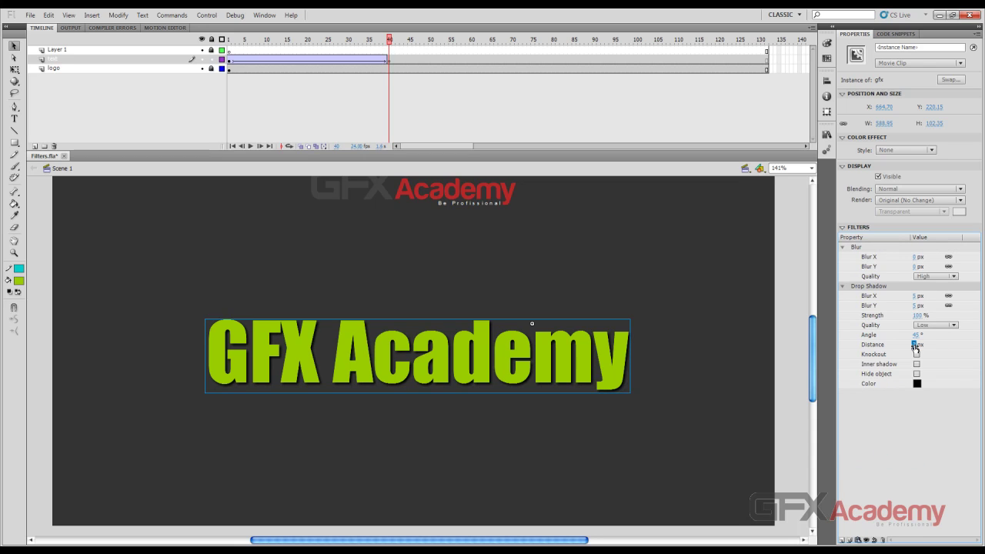
{"action": "type", "text": "3"}
{"action": "key", "text": "Return"}
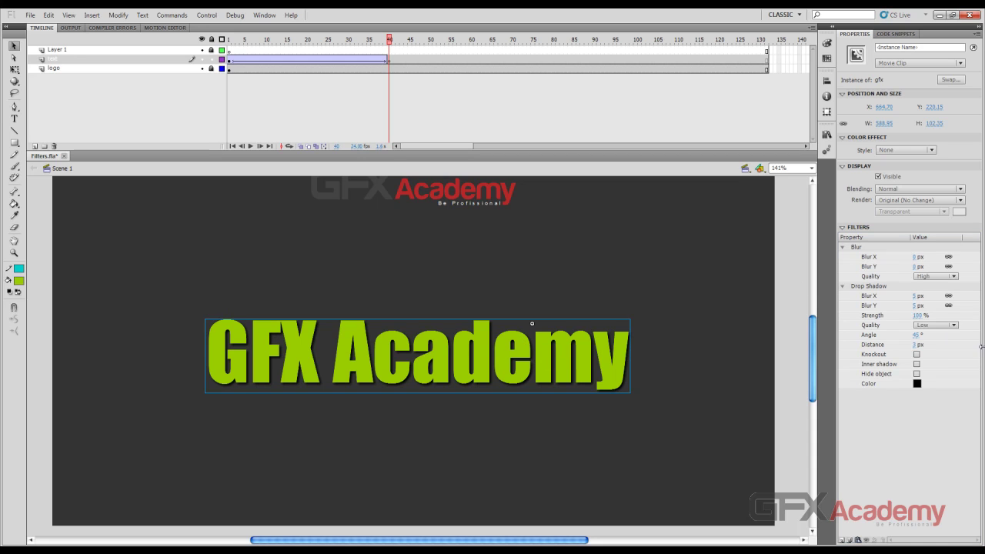
{"action": "left_click", "coordinate": [954, 326]}
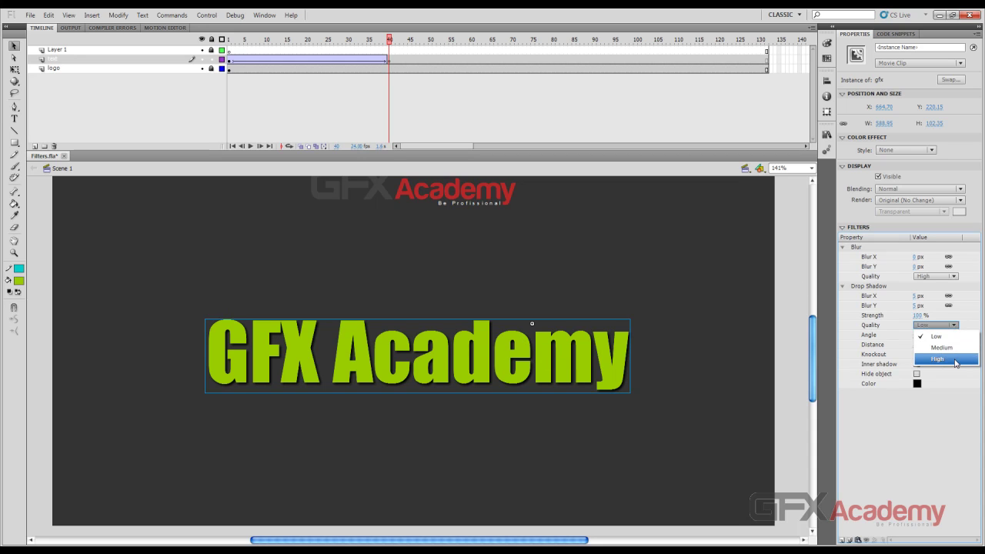
{"action": "left_click", "coordinate": [955, 363]}
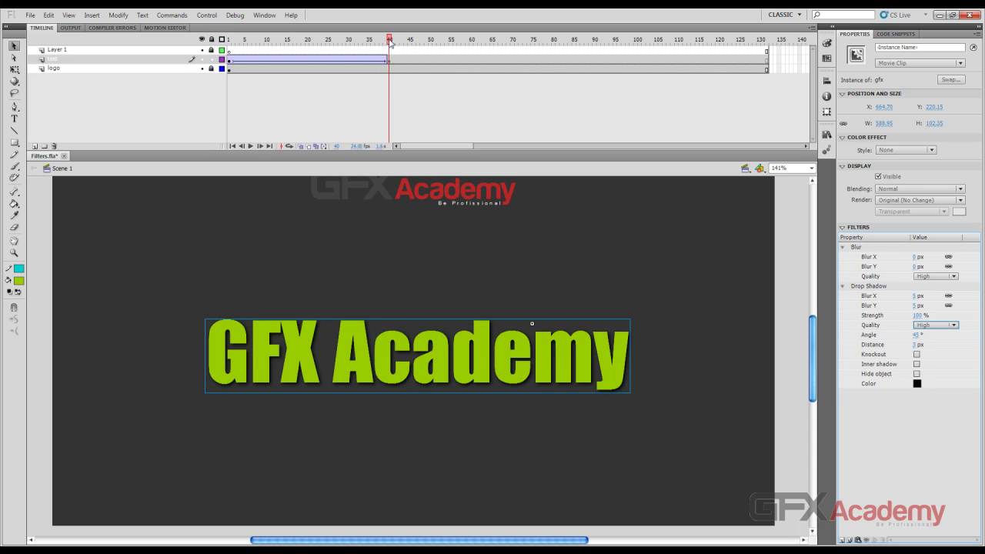
Preview the animation with the drop shadow by scrubbing the timeline and testing the movie, and close the test window
{"action": "left_click_drag", "start_coordinate": [390, 46], "coordinate": [294, 54]}
{"action": "key", "text": "ctrl+Return"}
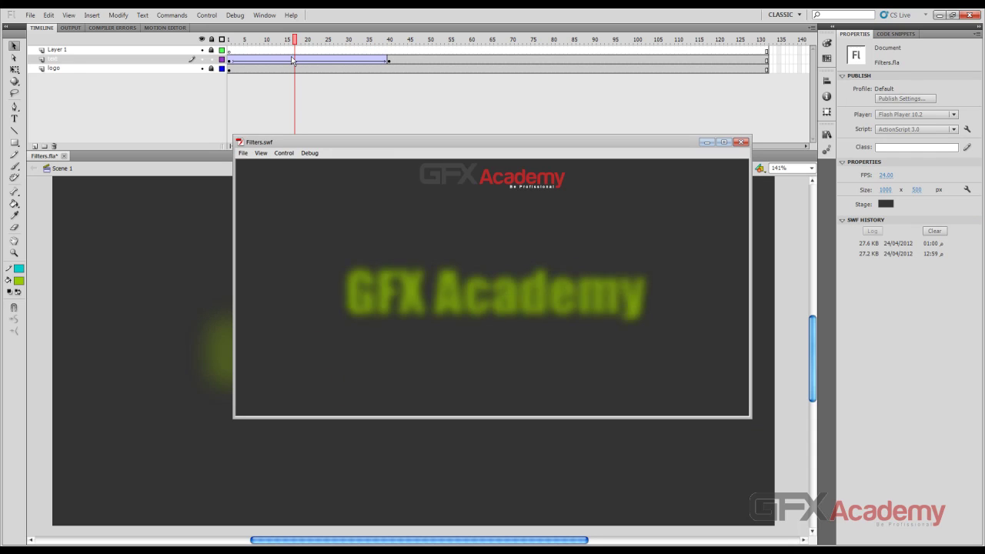
{"action": "left_click", "coordinate": [742, 142]}
Move the text tween's end keyframe from frame 40 to frame 30, and open the document's frame rate for editing
{"action": "left_click", "coordinate": [390, 61]}
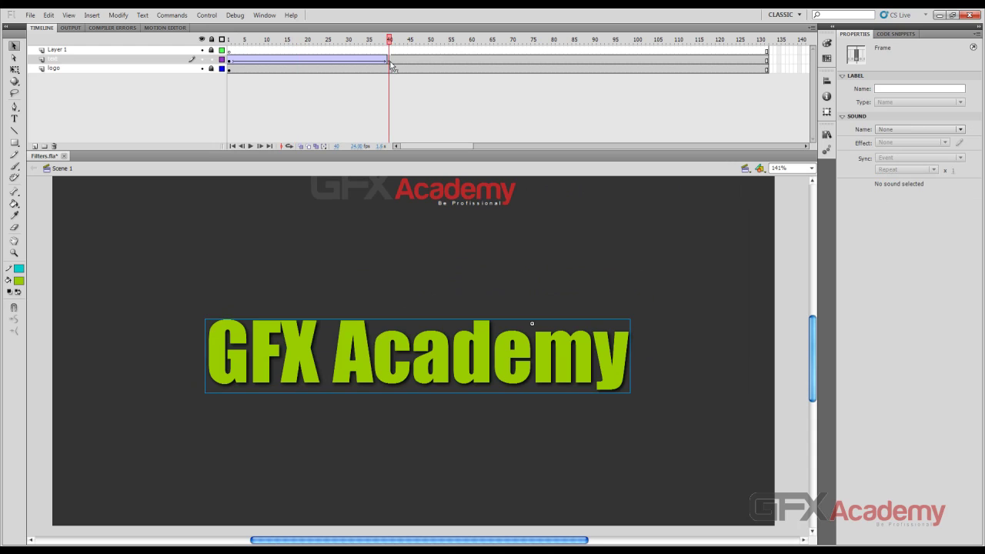
{"action": "left_click_drag", "start_coordinate": [390, 66], "coordinate": [353, 67]}
{"action": "left_click", "coordinate": [374, 82]}
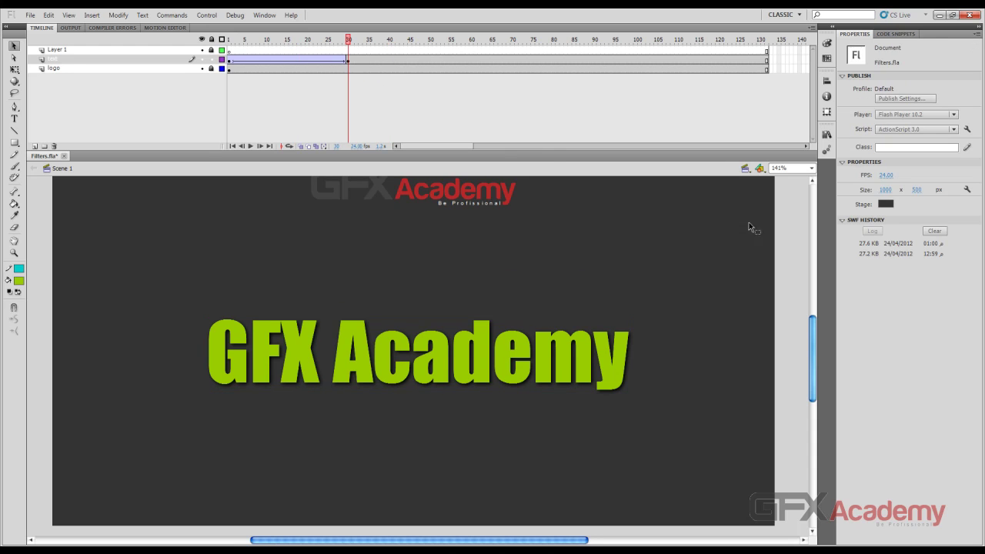
{"action": "left_click", "coordinate": [880, 176]}
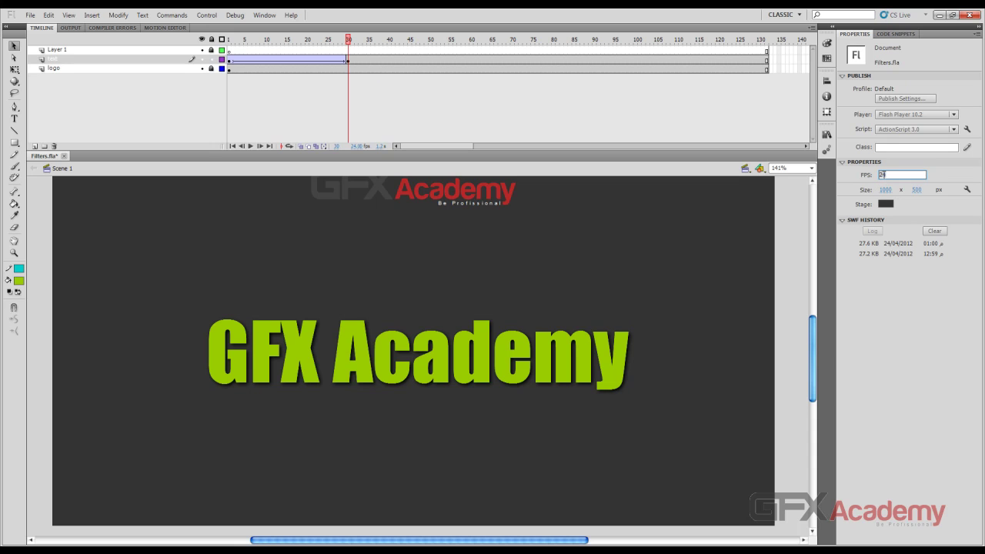
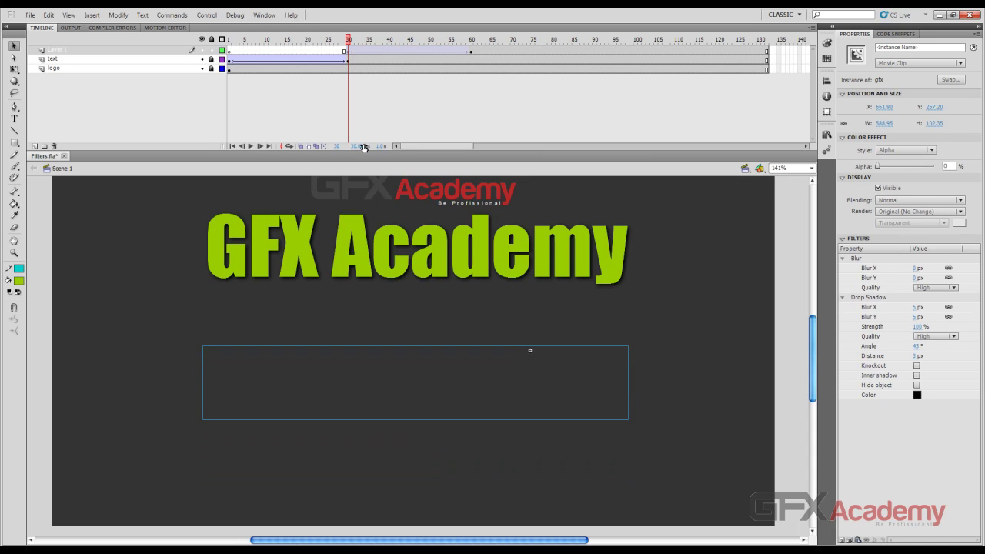
Set Blur X and Blur Y to 77 px on the transparent text at frame 30 of Layer 1
{"action": "mouse_move", "coordinate": [348, 40]}
{"action": "left_mouse_down"}
{"action": "mouse_move", "coordinate": [404, 47]}
{"action": "mouse_move", "coordinate": [355, 56]}
{"action": "left_mouse_up"}
{"action": "left_click", "coordinate": [349, 54]}
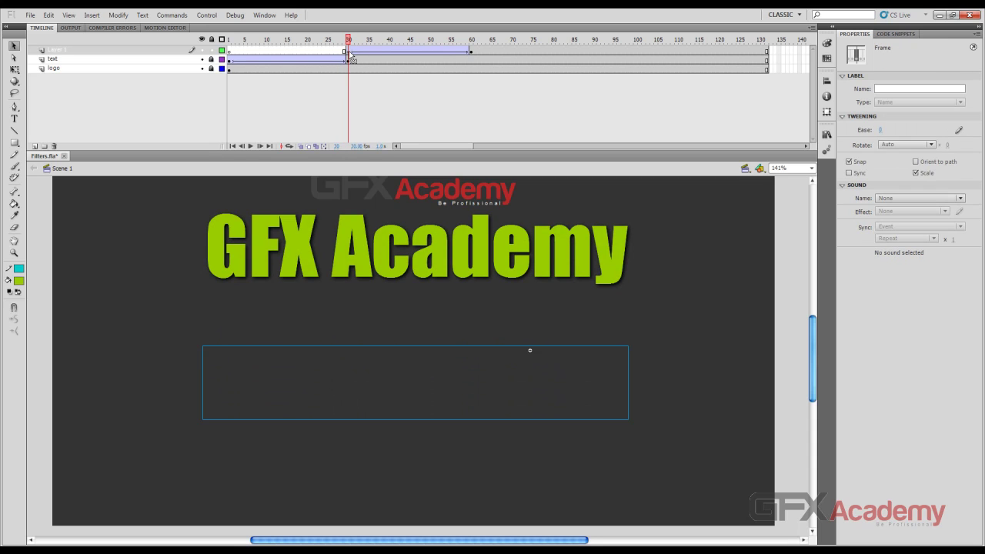
{"action": "mouse_move", "coordinate": [350, 40]}
{"action": "left_mouse_down"}
{"action": "mouse_move", "coordinate": [444, 42]}
{"action": "mouse_move", "coordinate": [310, 42]}
{"action": "mouse_move", "coordinate": [462, 42]}
{"action": "mouse_move", "coordinate": [347, 40]}
{"action": "left_mouse_up"}
{"action": "left_click", "coordinate": [413, 390]}
{"action": "left_click", "coordinate": [412, 387]}
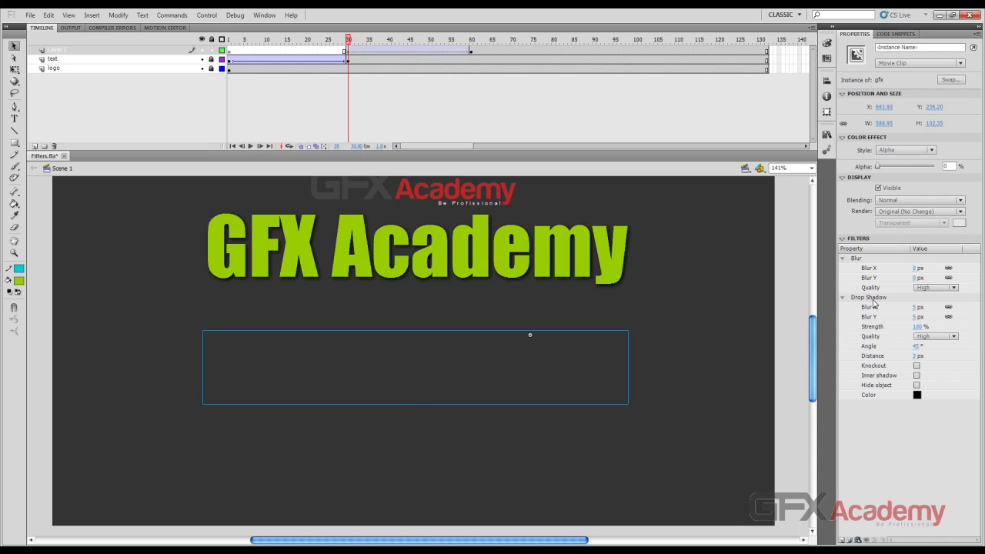
{"action": "left_click", "coordinate": [916, 269]}
{"action": "type", "text": "77"}
{"action": "key", "text": "Return"}
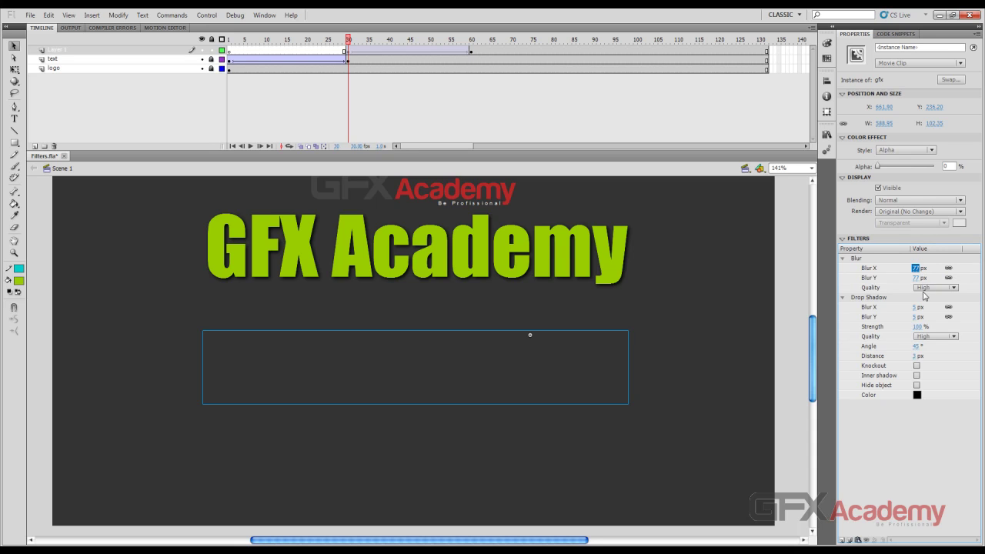
Set the Blur filter of the transparent Layer 1 text at frame 30 to 10 px and scrub the tween
{"action": "left_click_drag", "start_coordinate": [348, 40], "coordinate": [348, 75]}
{"action": "left_click", "coordinate": [347, 60]}
{"action": "left_click", "coordinate": [503, 413]}
{"action": "left_click", "coordinate": [506, 384]}
{"action": "left_click", "coordinate": [916, 277]}
{"action": "type", "text": "10"}
{"action": "key", "text": "Return"}
{"action": "mouse_move", "coordinate": [350, 41]}
{"action": "left_mouse_down"}
{"action": "mouse_move", "coordinate": [424, 43]}
{"action": "mouse_move", "coordinate": [347, 43]}
{"action": "left_mouse_up"}
{"action": "left_click", "coordinate": [377, 305]}
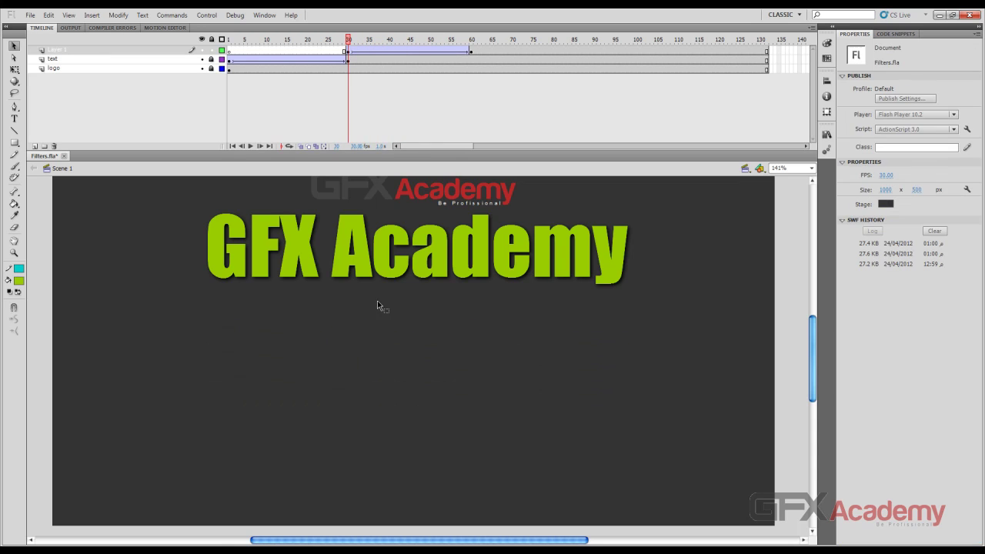
Set Blur X to 0 px and Blur Y to 97 px on the frame 30 text of Layer 1, scrubbing to check the vertical blur
{"action": "left_click", "coordinate": [390, 338]}
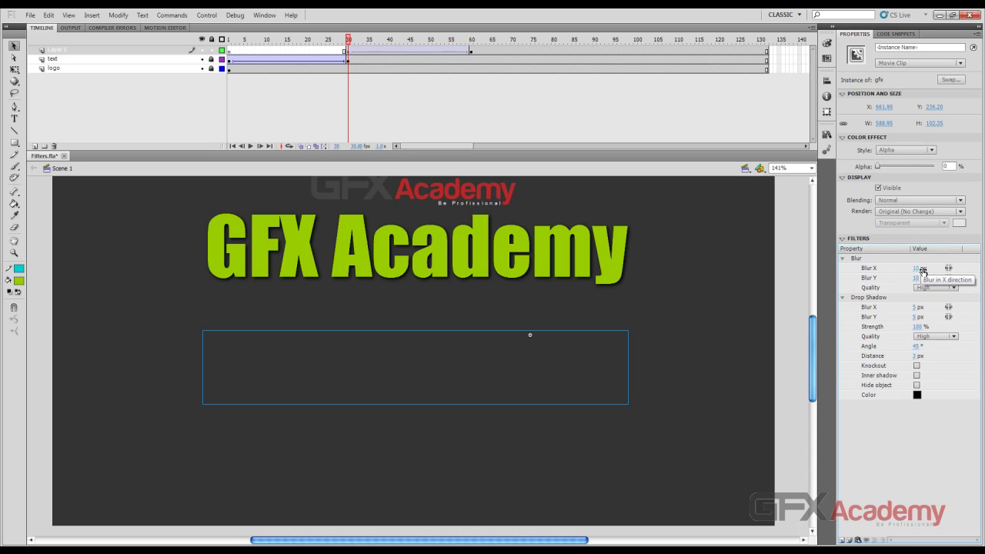
{"action": "left_click_drag", "start_coordinate": [919, 271], "coordinate": [793, 275]}
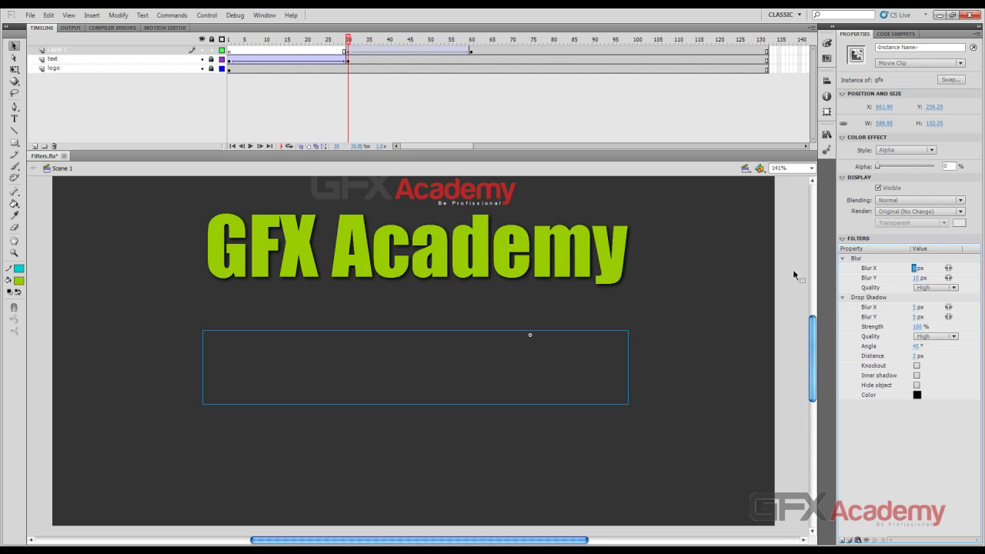
{"action": "left_click", "coordinate": [915, 279]}
{"action": "mouse_move", "coordinate": [350, 43]}
{"action": "left_mouse_down"}
{"action": "mouse_move", "coordinate": [475, 44]}
{"action": "mouse_move", "coordinate": [348, 42]}
{"action": "left_mouse_up"}
{"action": "left_click", "coordinate": [665, 114]}
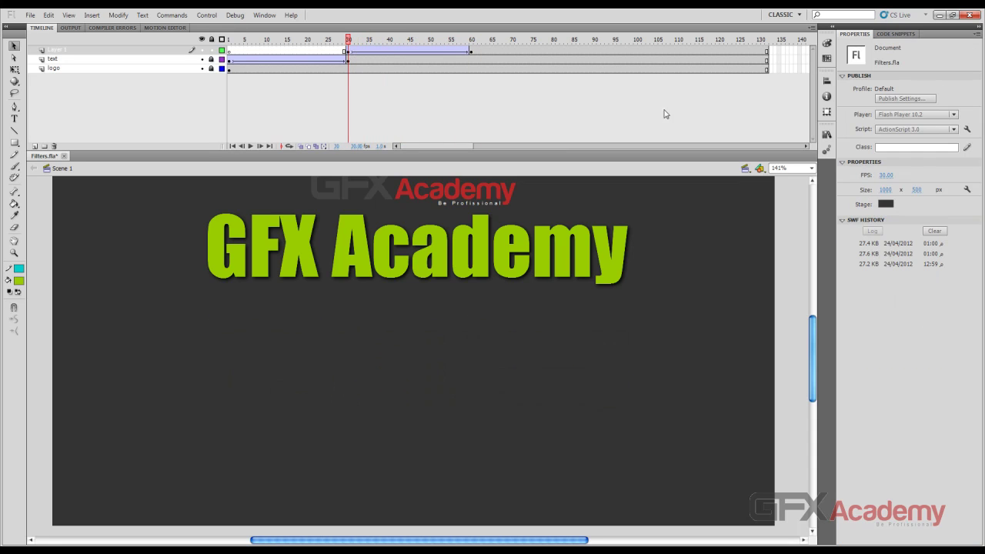
{"action": "left_click", "coordinate": [485, 360]}
{"action": "left_click", "coordinate": [920, 269]}
{"action": "type", "text": "0"}
{"action": "key", "text": "Tab"}
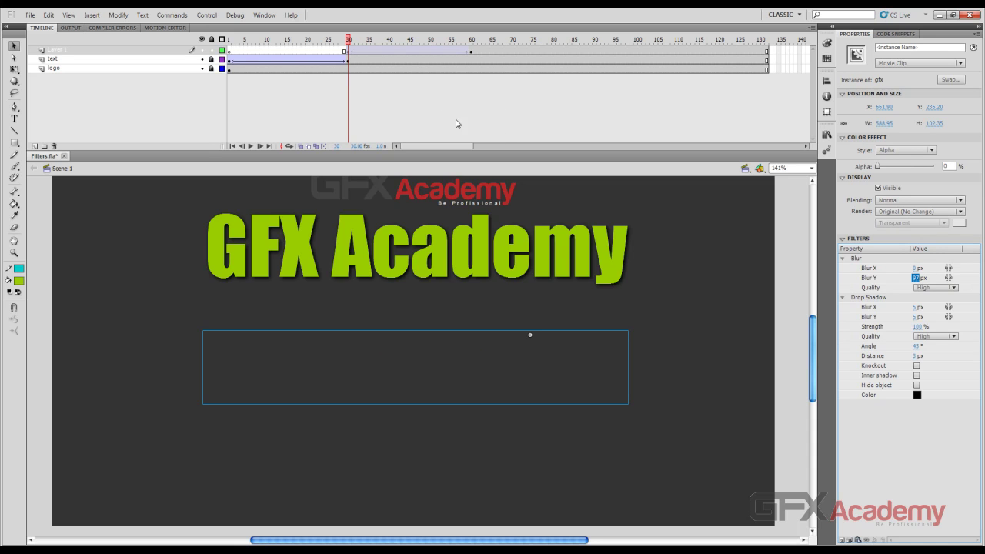
Preview both text lines' animations by scrubbing and testing the movie, and close the test window
{"action": "left_click_drag", "start_coordinate": [351, 42], "coordinate": [269, 50]}
{"action": "key", "text": "ctrl+Return"}
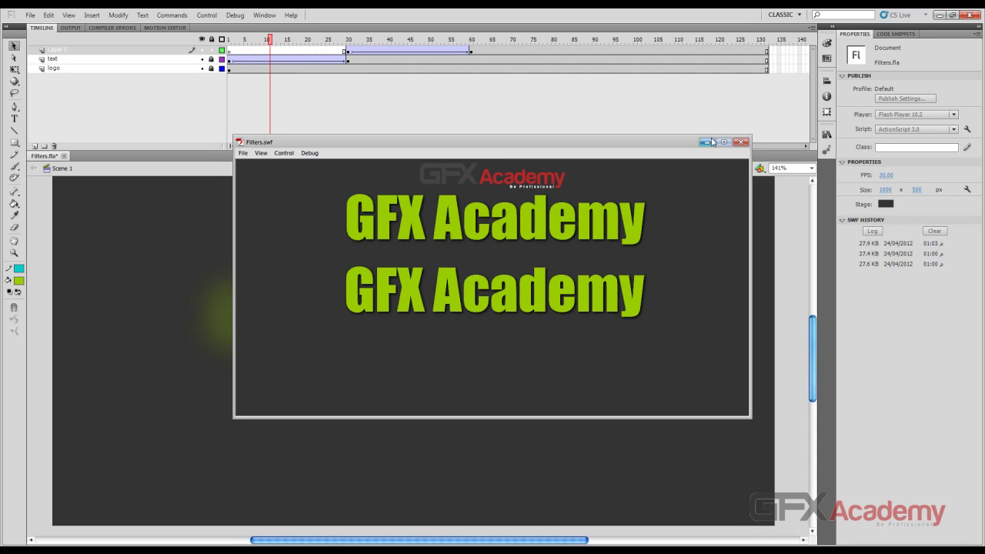
{"action": "left_click", "coordinate": [743, 142]}
Nudge the transparent text at frame 1 of the text layer up to slightly above its frame 30 position
{"action": "left_click_drag", "start_coordinate": [273, 44], "coordinate": [255, 55]}
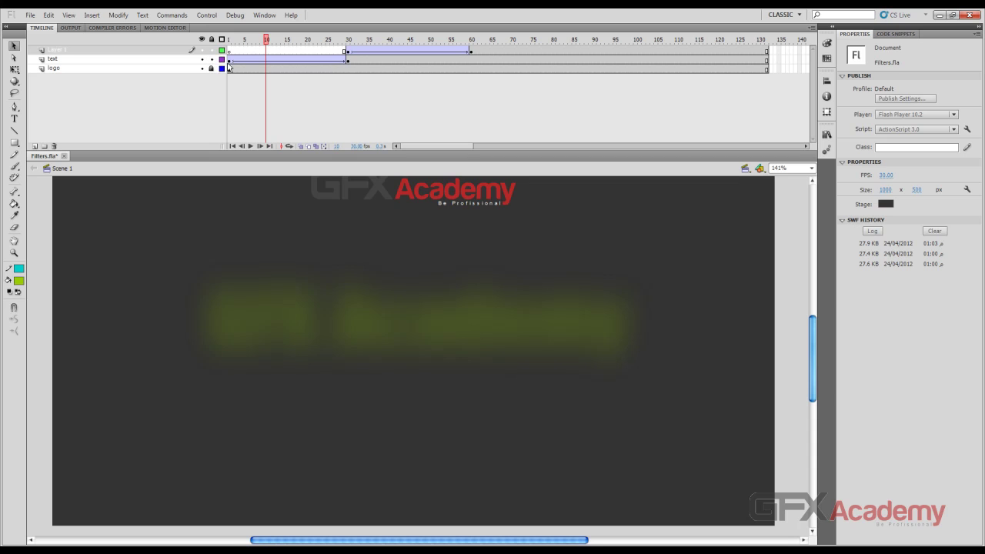
{"action": "left_click", "coordinate": [229, 61]}
{"action": "key", "text": "shift+Up"}
{"action": "key", "text": "shift+Up"}
{"action": "key", "text": "shift+Up"}
{"action": "key", "text": "shift+Up"}
{"action": "key", "text": "shift+Up"}
{"action": "key", "text": "shift+Up"}
{"action": "key", "text": "shift+Up"}
{"action": "key", "text": "shift+Up"}
{"action": "key", "text": "shift+Up"}
{"action": "key", "text": "shift+Up"}
{"action": "key", "text": "shift+Up"}
{"action": "key", "text": "shift+Up"}
{"action": "key", "text": "shift+Up"}
{"action": "key", "text": "shift+Up"}
{"action": "key", "text": "shift+Up"}
{"action": "key", "text": "shift+Up"}
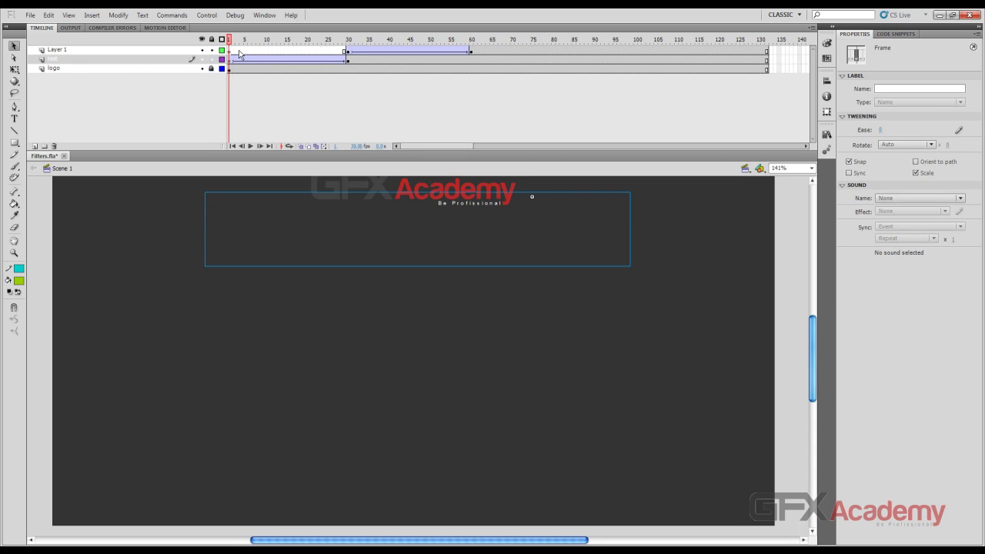
Scrub through to frame 60, add a new layer, and place it above Layer 1
{"action": "left_click_drag", "start_coordinate": [229, 42], "coordinate": [471, 39]}
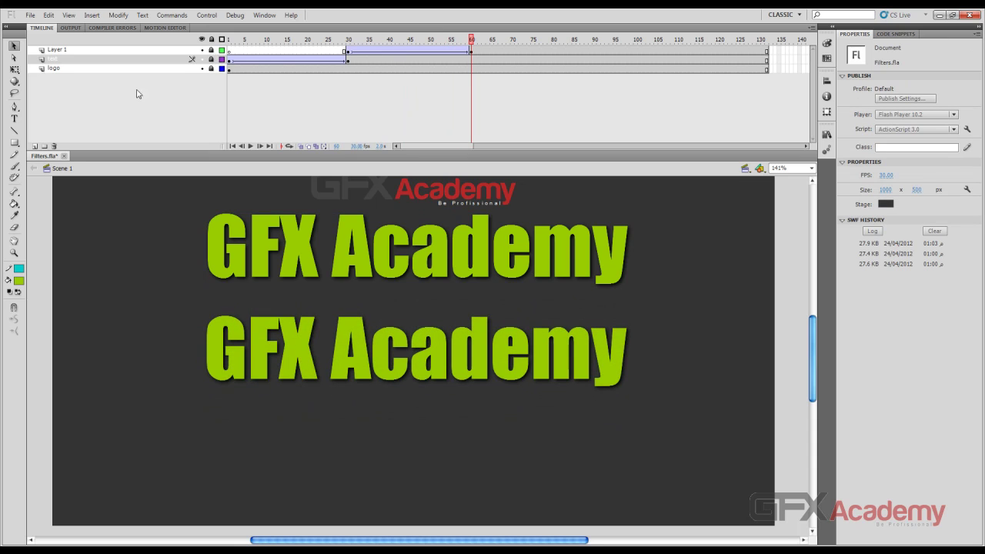
{"action": "left_click", "coordinate": [34, 145]}
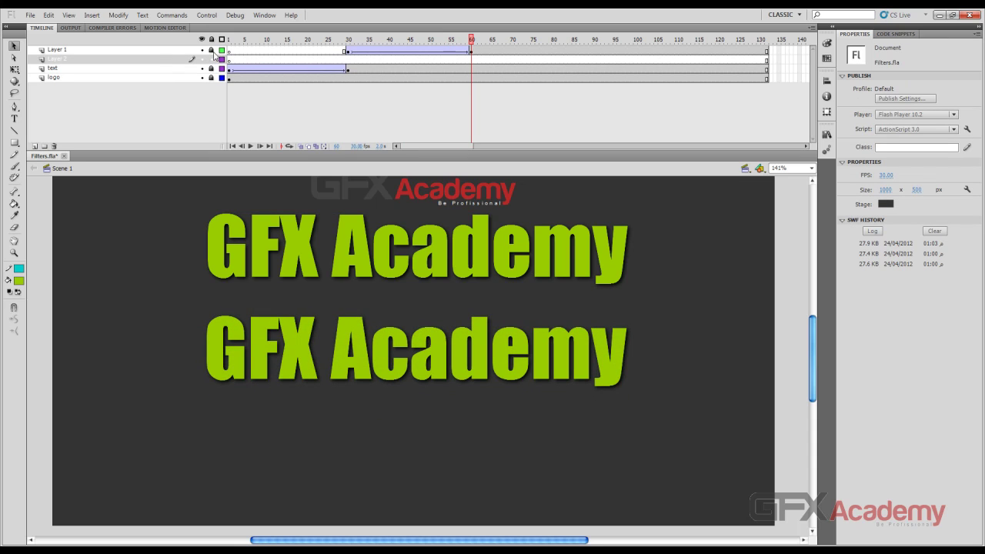
{"action": "left_click", "coordinate": [178, 51]}
{"action": "left_click_drag", "start_coordinate": [173, 55], "coordinate": [182, 66]}
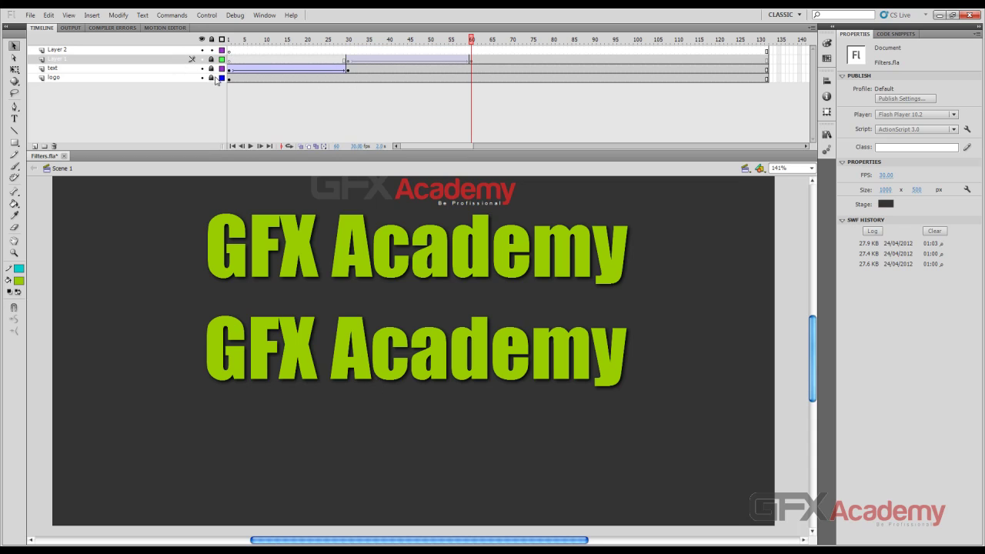
Duplicate Layer 1's frame 60 text just below the original and transfer the copy in place to Layer 2
{"action": "left_click", "coordinate": [211, 59]}
{"action": "left_click", "coordinate": [422, 385]}
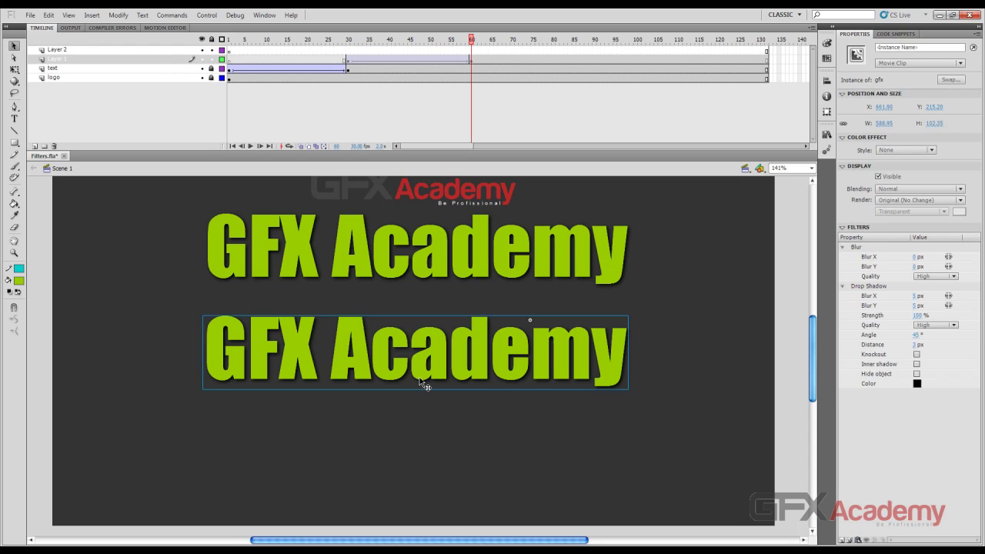
{"action": "left_click_drag", "start_coordinate": [425, 361], "coordinate": [431, 457]}
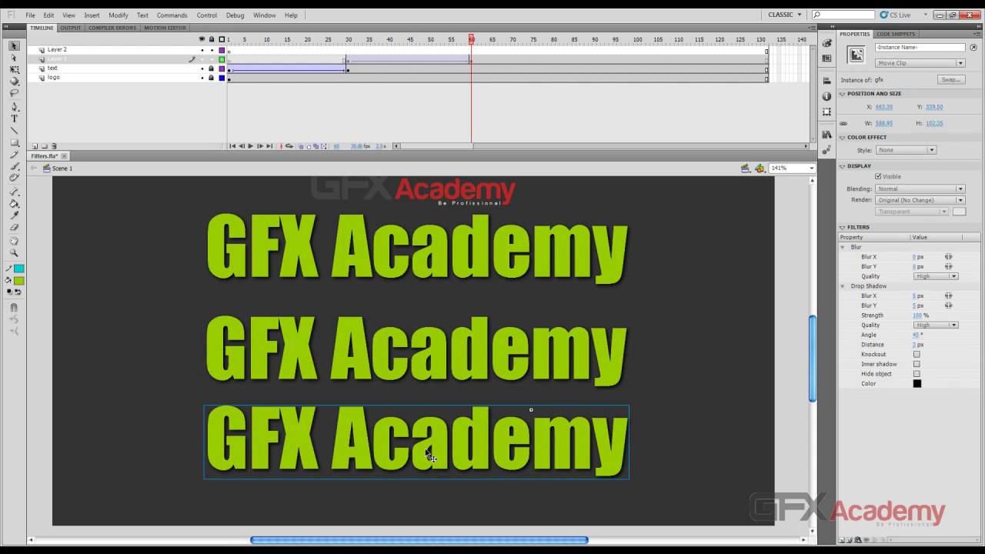
{"action": "key", "text": "ctrl+z"}
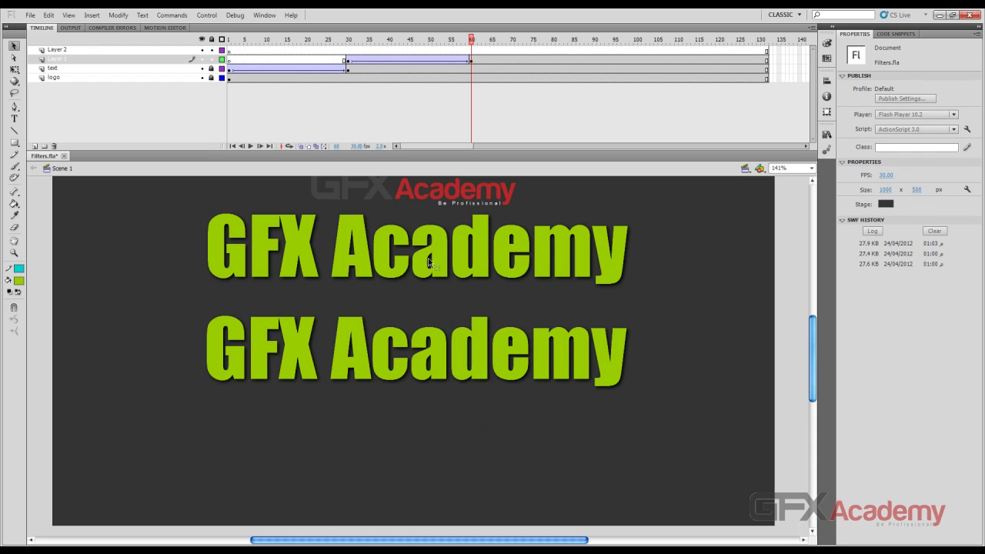
{"action": "left_click", "coordinate": [231, 52]}
{"action": "key", "text": "ctrl+shift+v"}
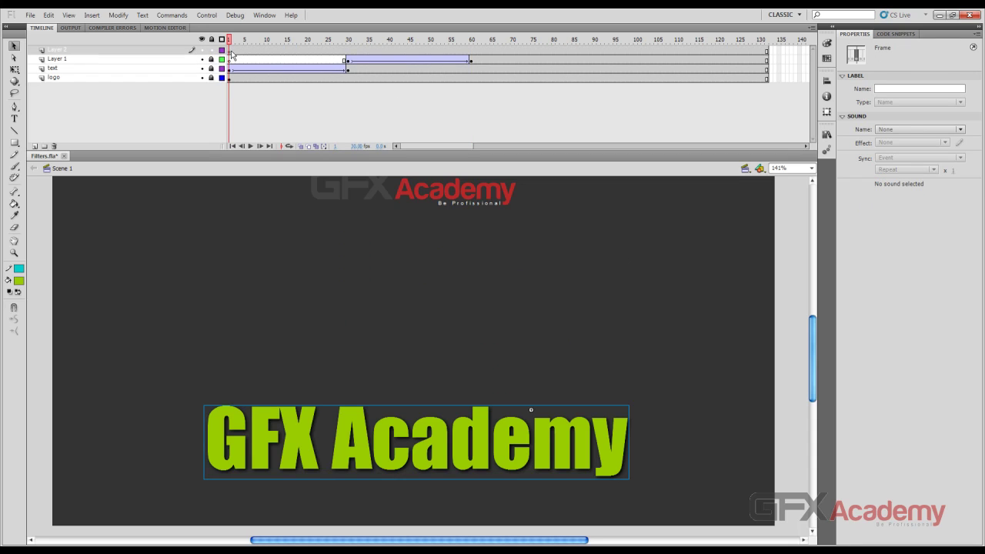
Shift the copied text's keyframe on Layer 2 from frame 1 to frame 60, and select the text there
{"action": "left_click", "coordinate": [485, 442]}
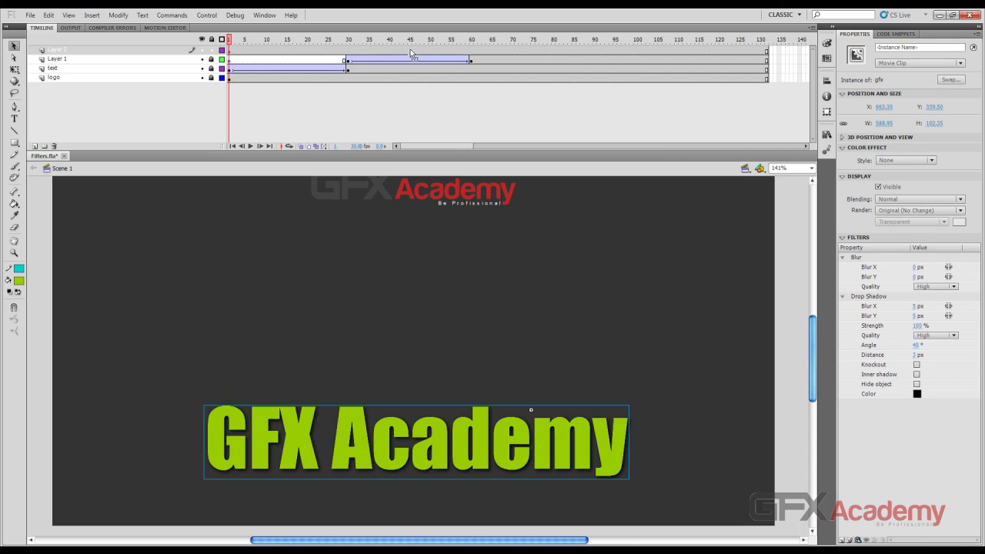
{"action": "left_click", "coordinate": [471, 52]}
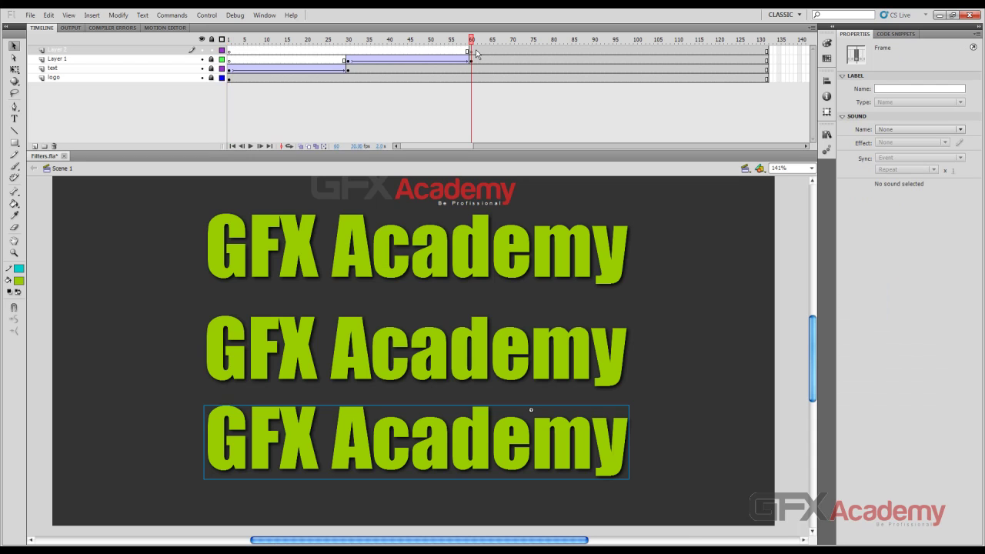
{"action": "left_click", "coordinate": [445, 441]}
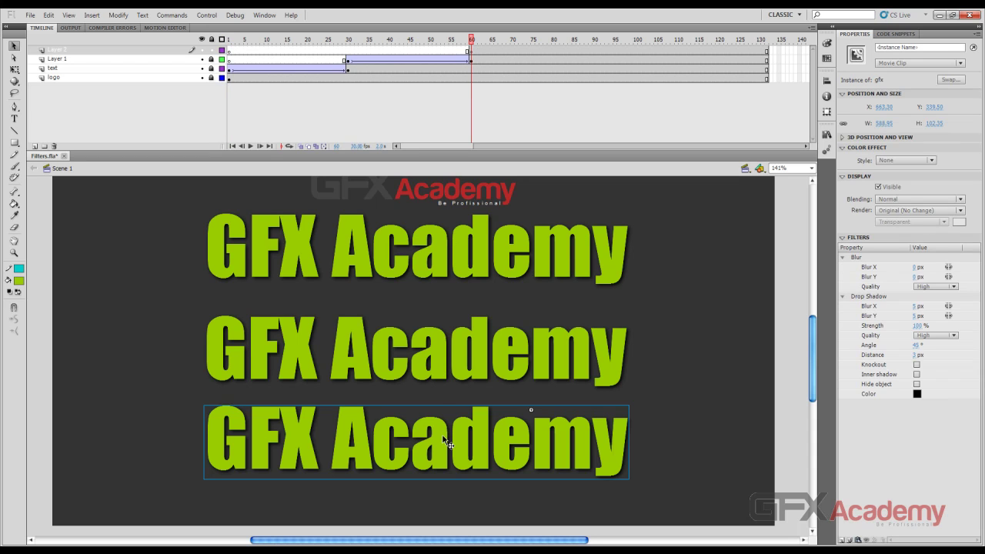
Add a keyframe at frame 90 on Layer 2 and create a classic tween from frame 60 to it
{"action": "left_click", "coordinate": [594, 52]}
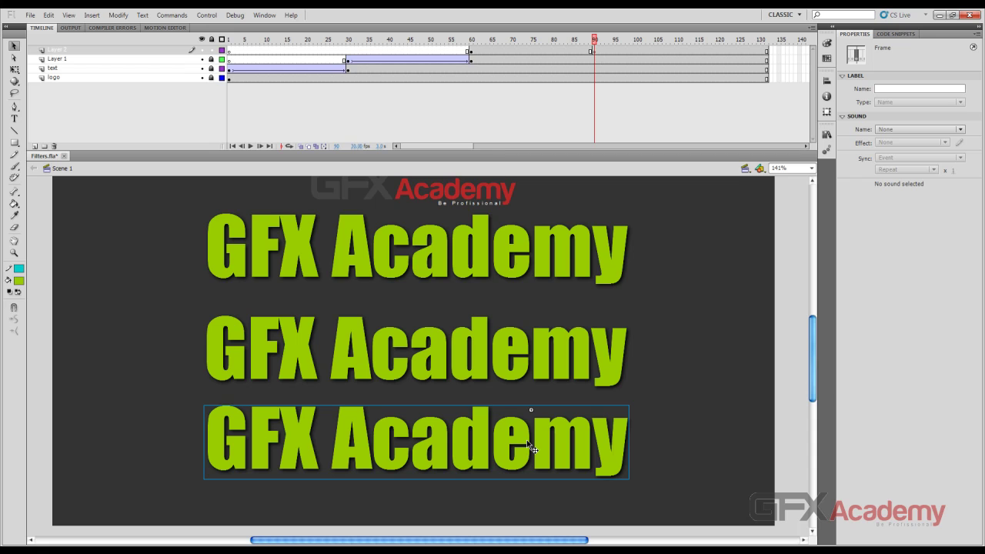
{"action": "left_click_drag", "start_coordinate": [531, 446], "coordinate": [246, 447]}
{"action": "right_click", "coordinate": [509, 51]}
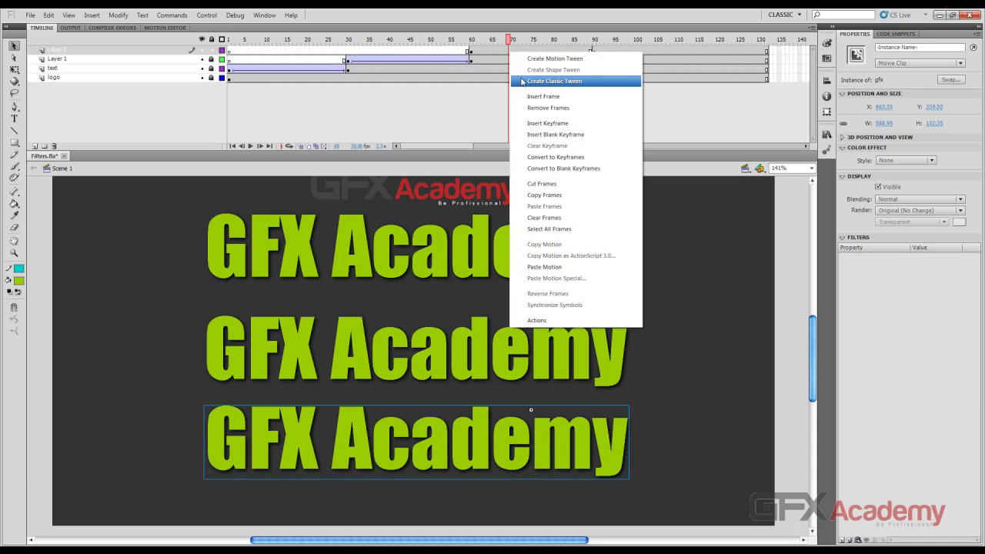
{"action": "left_click", "coordinate": [554, 81]}
{"action": "left_click_drag", "start_coordinate": [508, 44], "coordinate": [471, 44]}
{"action": "left_click_drag", "start_coordinate": [535, 37], "coordinate": [594, 39]}
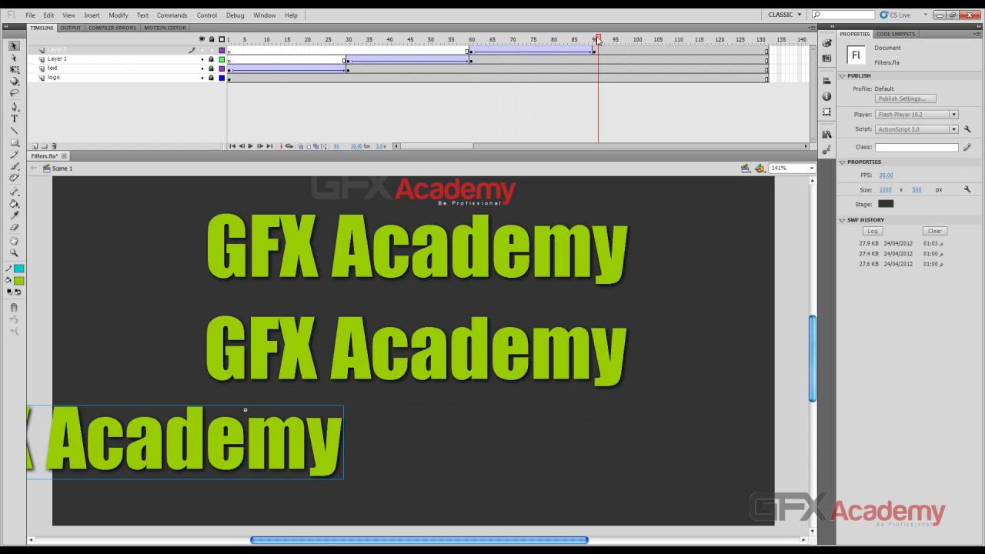
Center the third text line horizontally on the stage at frame 90 of Layer 2
{"action": "left_click", "coordinate": [333, 414]}
{"action": "left_click", "coordinate": [826, 80]}
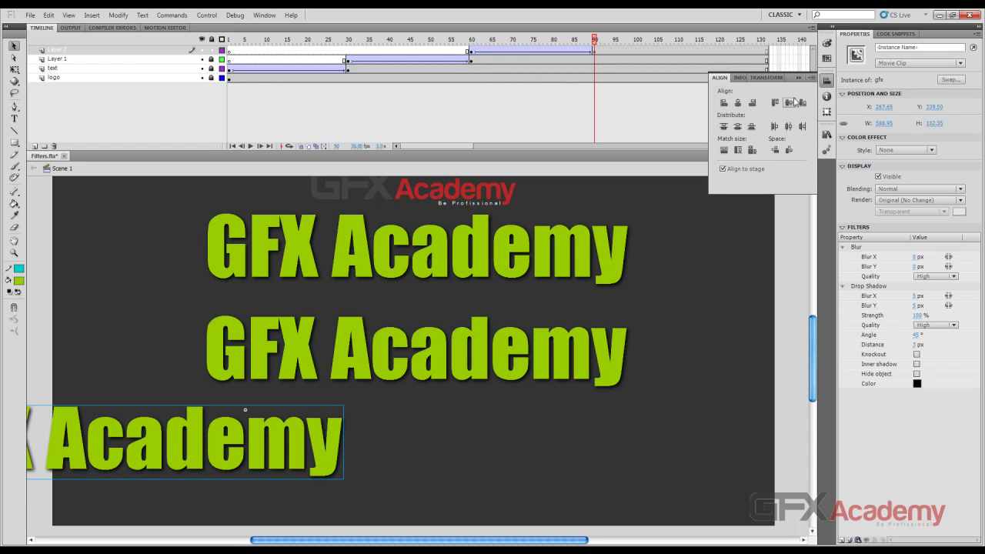
{"action": "left_click", "coordinate": [737, 103]}
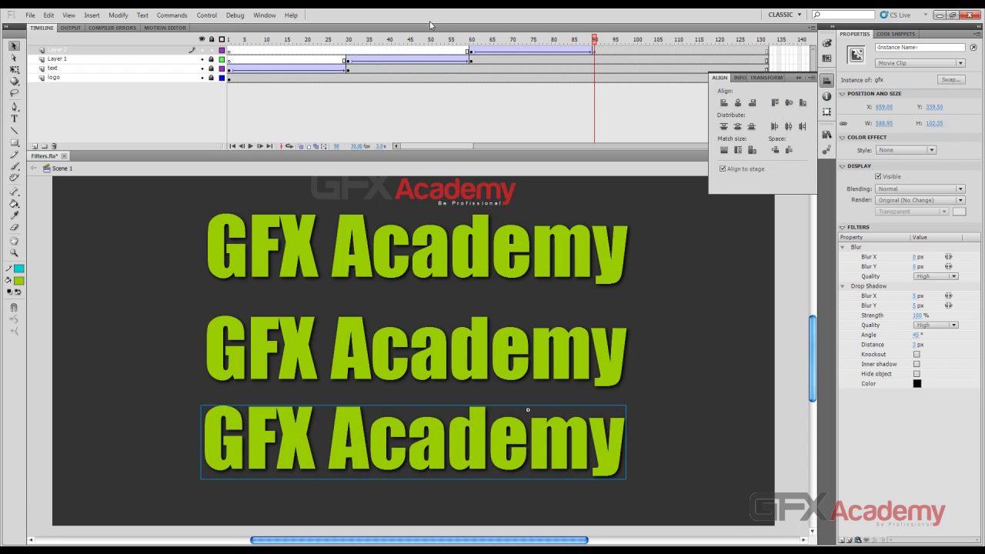
Move the third text line at frame 60 left to an X position of about 313, partly off the stage
{"action": "left_click", "coordinate": [471, 38]}
{"action": "left_click", "coordinate": [476, 442]}
{"action": "key", "text": "shift+Left"}
{"action": "key", "text": "shift+Left"}
{"action": "key", "text": "shift+Left"}
{"action": "key", "text": "shift+Left"}
{"action": "key", "text": "shift+Left"}
{"action": "key", "text": "shift+Left"}
{"action": "key", "text": "shift+Left"}
{"action": "key", "text": "shift+Left"}
{"action": "key", "text": "shift+Left"}
{"action": "key", "text": "shift+Left"}
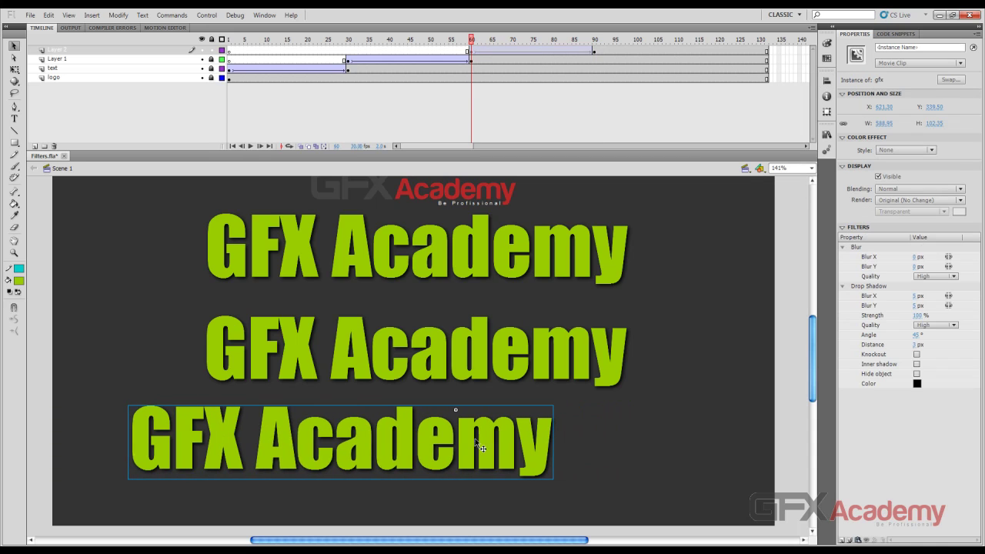
{"action": "key", "text": "shift+Left"}
{"action": "key", "text": "shift+Left"}
{"action": "key", "text": "shift+Left"}
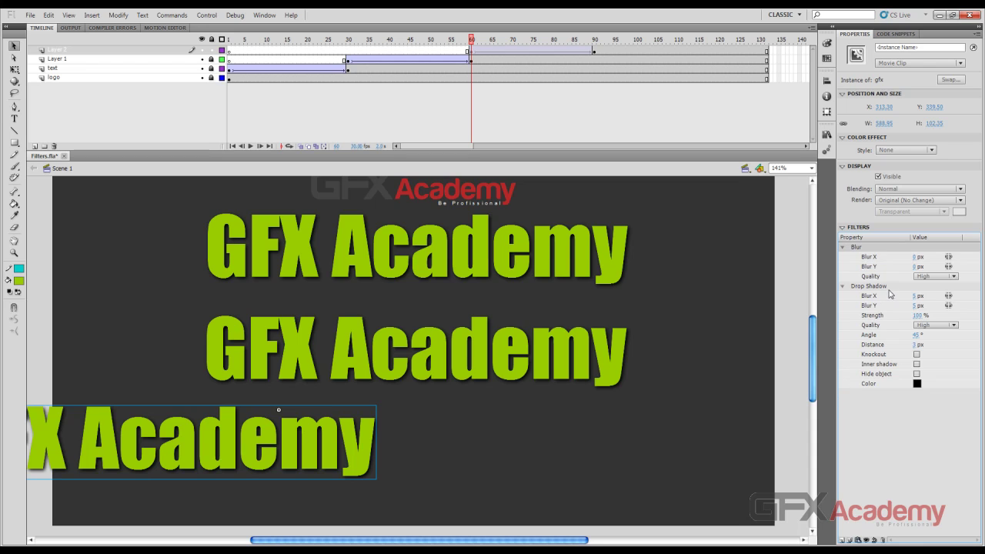
Set the frame 60 text's blur to 91 px horizontally and 0 px vertically
{"action": "left_click_drag", "start_coordinate": [914, 266], "coordinate": [919, 249]}
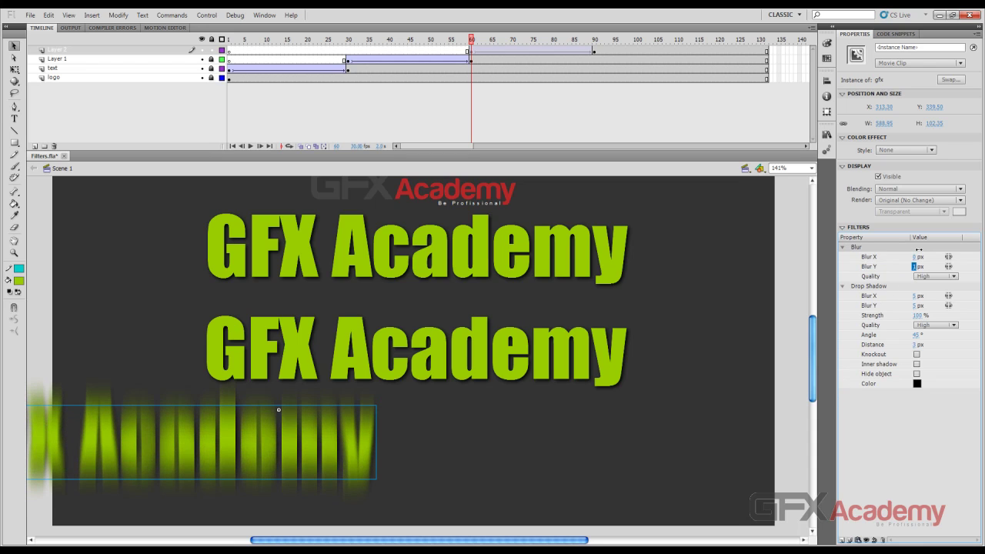
{"action": "left_click", "coordinate": [916, 266]}
{"action": "type", "text": "0"}
{"action": "key", "text": "Return"}
{"action": "left_click", "coordinate": [917, 257]}
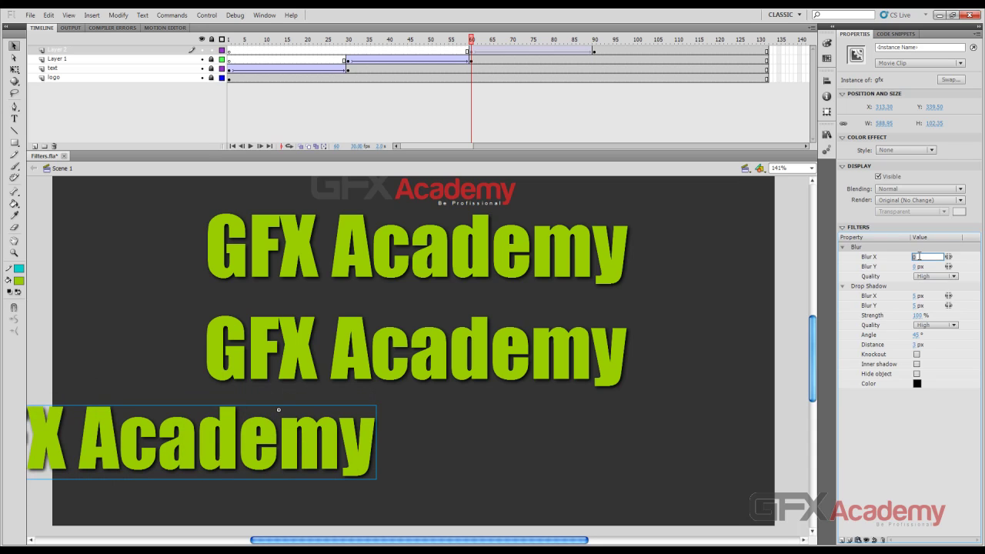
{"action": "type", "text": "50"}
{"action": "key", "text": "Return"}
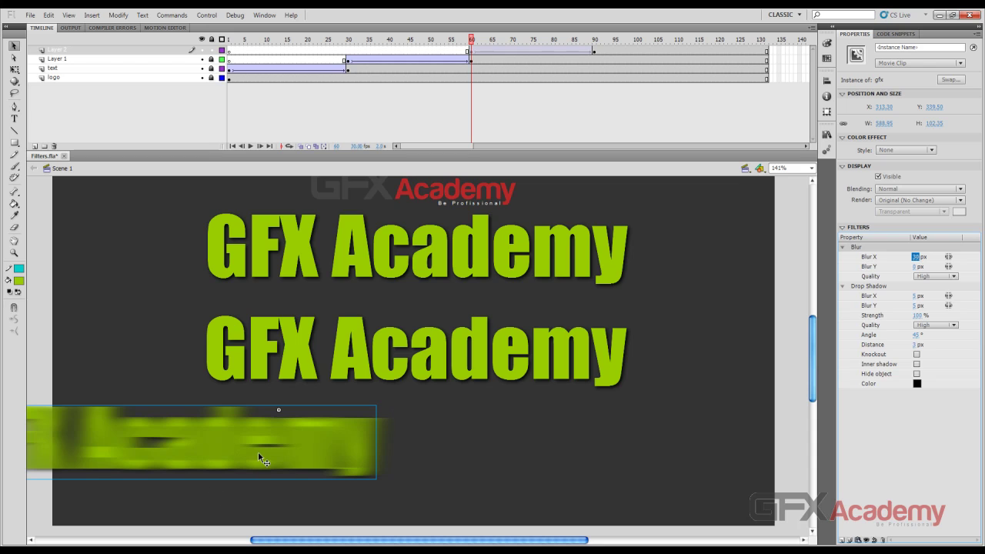
{"action": "left_click_drag", "start_coordinate": [917, 257], "coordinate": [917, 231]}
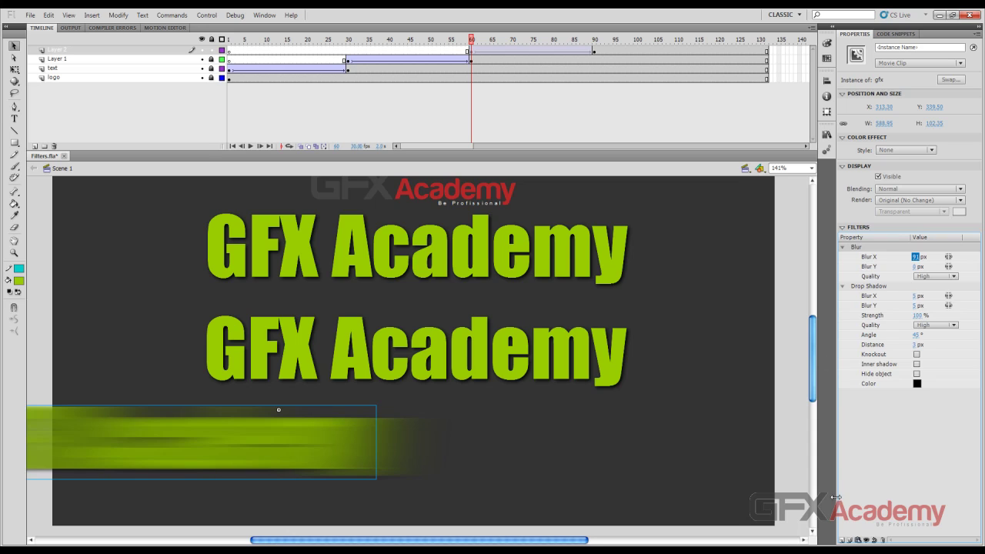
Add a Bevel filter to the third text line at frame 90 of Layer 2
{"action": "left_click", "coordinate": [842, 540]}
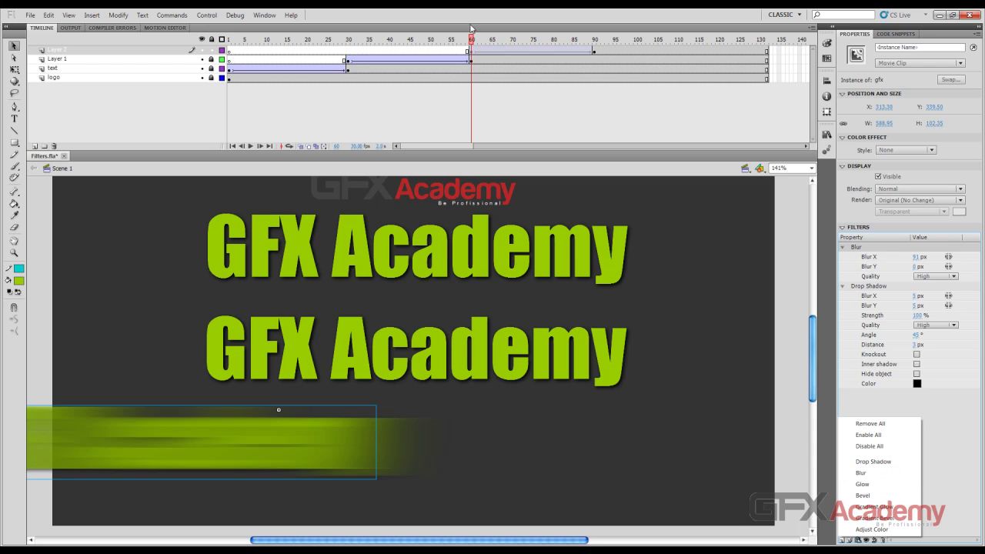
{"action": "left_click_drag", "start_coordinate": [471, 38], "coordinate": [594, 42]}
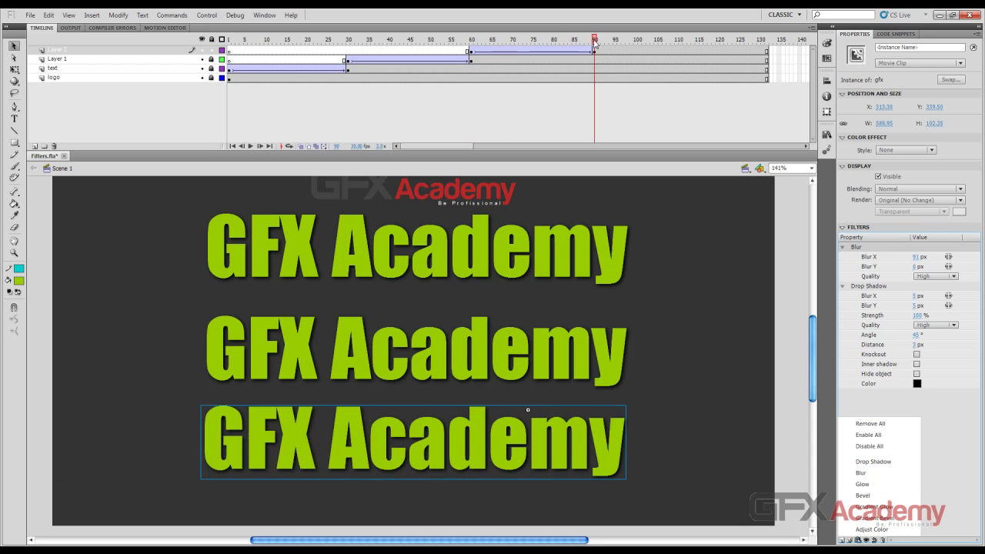
{"action": "left_click", "coordinate": [611, 451]}
{"action": "left_click", "coordinate": [611, 451]}
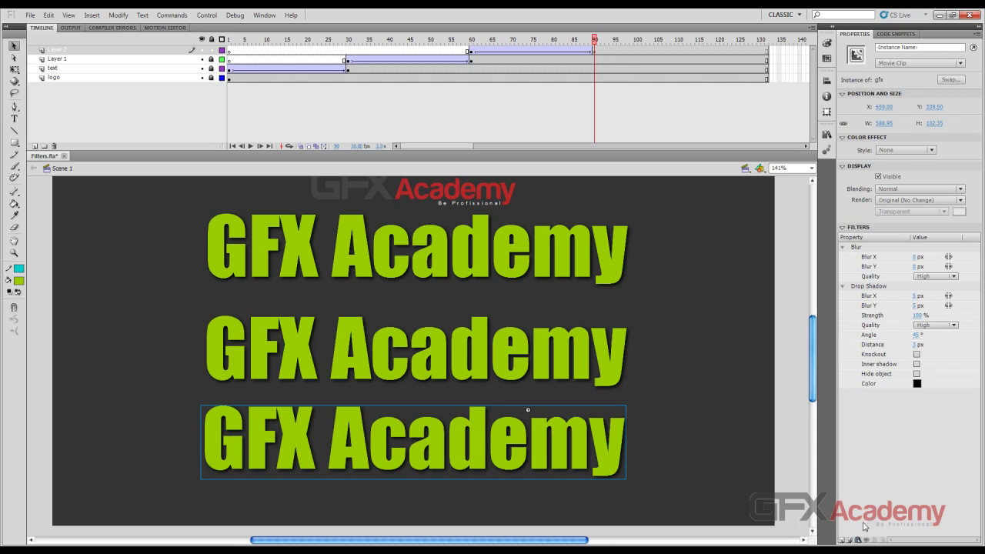
{"action": "left_click", "coordinate": [845, 540]}
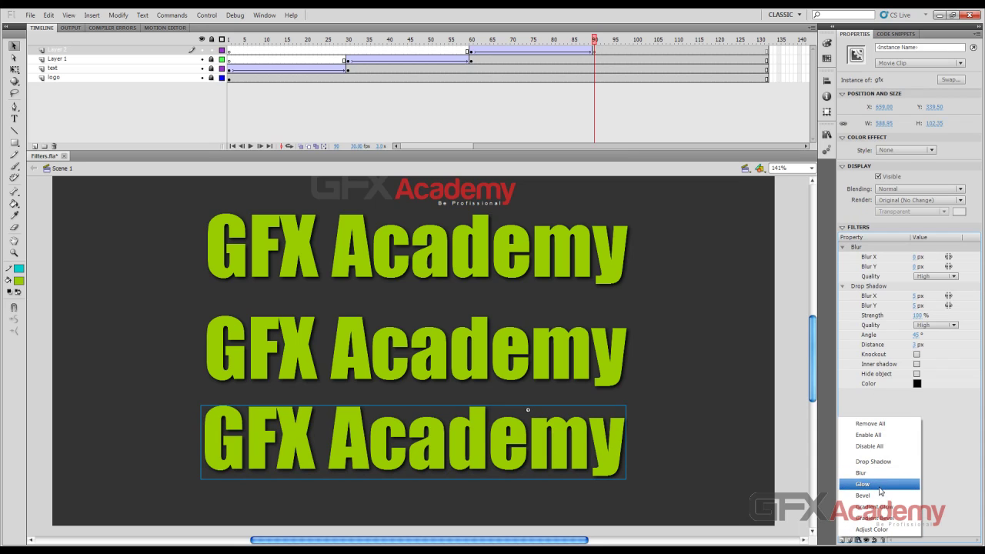
{"action": "left_click", "coordinate": [882, 497]}
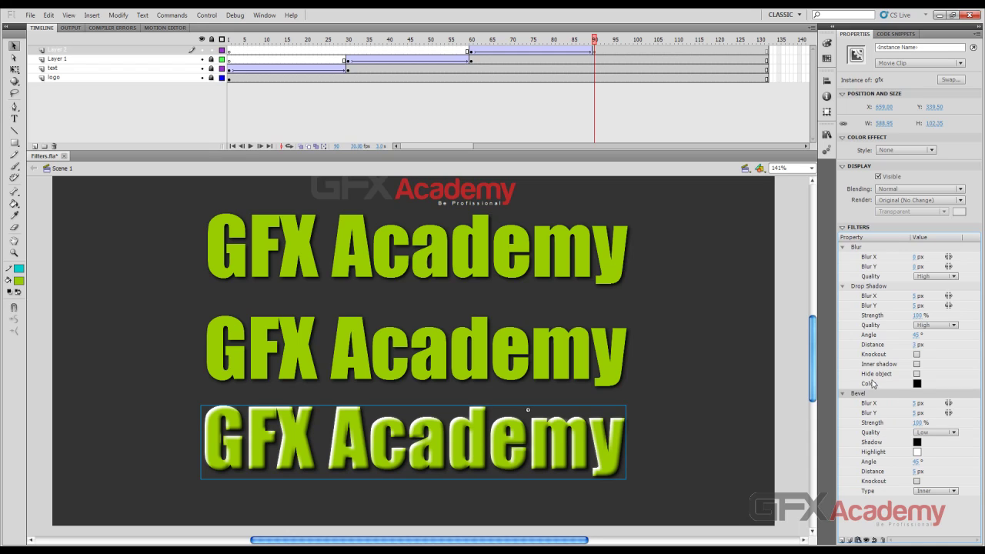
Set the bevel's distance to 3 px and its quality to High
{"action": "left_click", "coordinate": [922, 469]}
{"action": "type", "text": "3"}
{"action": "key", "text": "Return"}
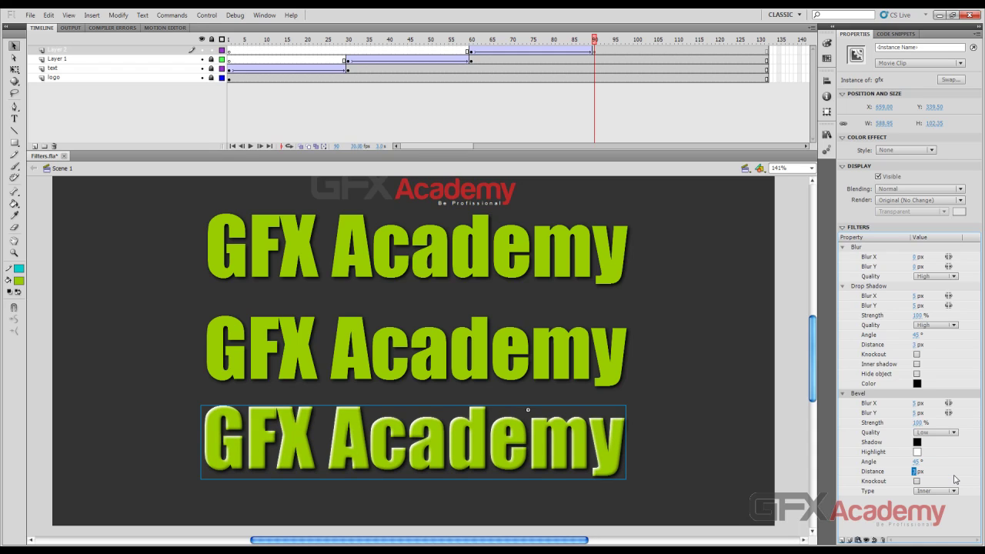
{"action": "left_click", "coordinate": [954, 433]}
{"action": "left_click", "coordinate": [938, 467]}
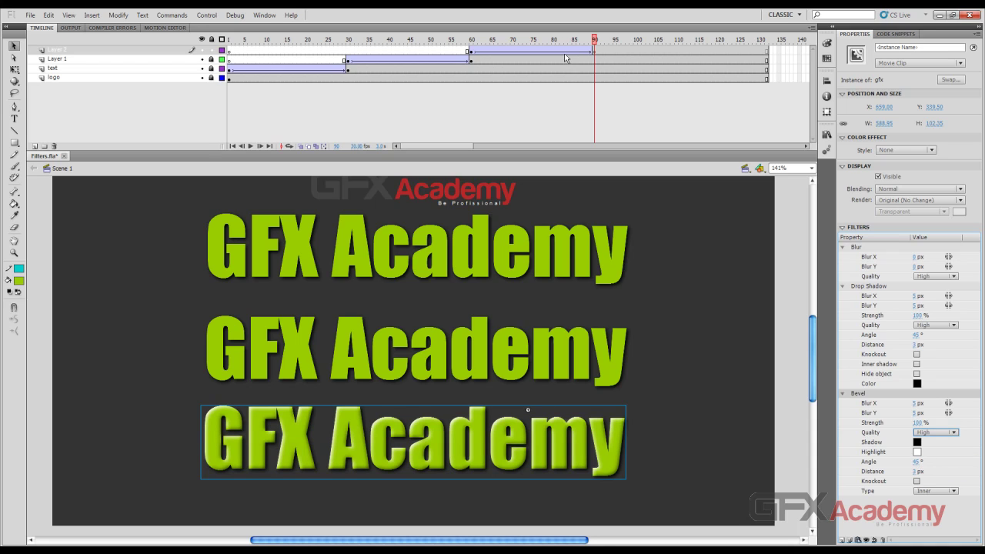
Apply an Alpha color effect of 0% to the blurred third text line at frame 60
{"action": "left_click_drag", "start_coordinate": [566, 57], "coordinate": [473, 59]}
{"action": "left_click", "coordinate": [473, 58]}
{"action": "left_click", "coordinate": [331, 423]}
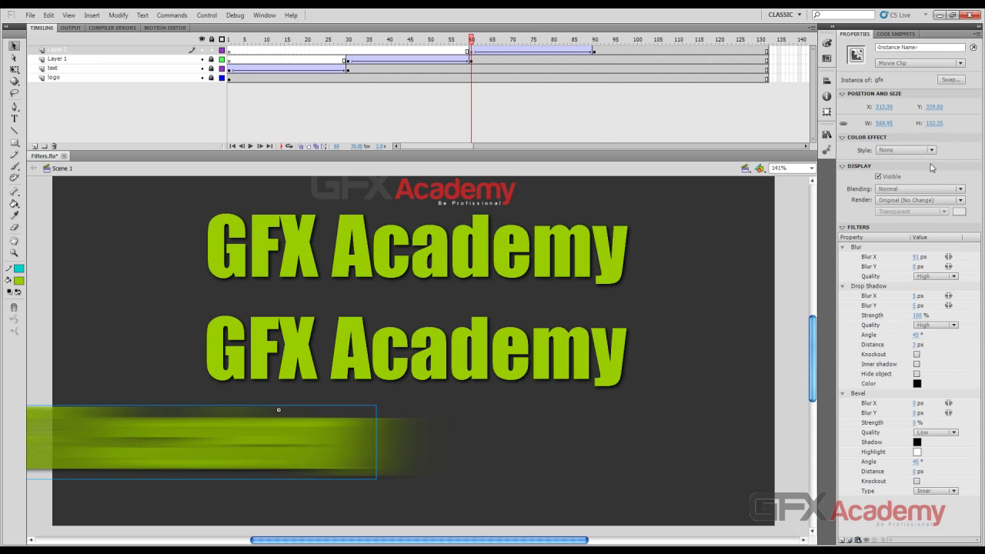
{"action": "left_click", "coordinate": [905, 151]}
{"action": "left_click", "coordinate": [901, 208]}
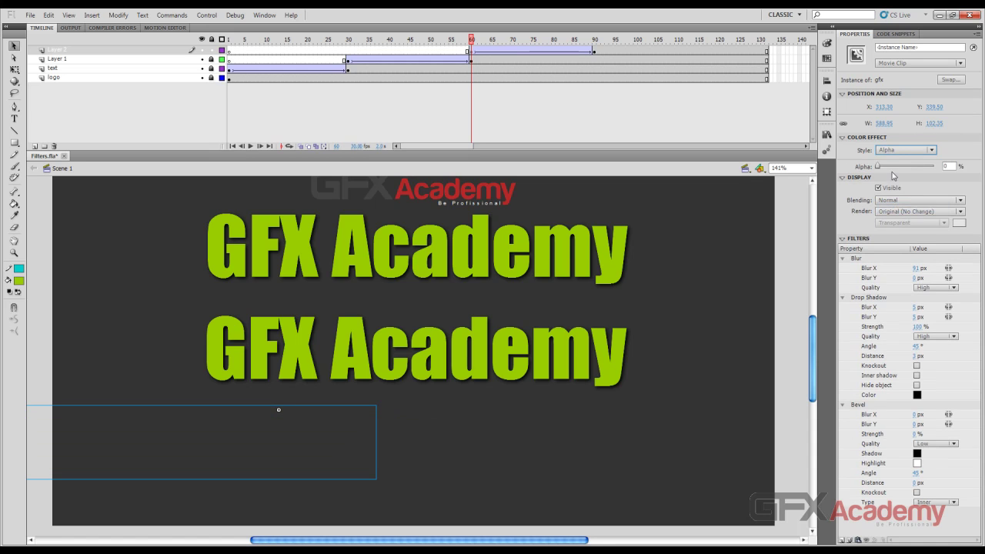
Scrub through Layer 2's tween, then test the movie and close the preview
{"action": "mouse_move", "coordinate": [472, 38]}
{"action": "left_mouse_down"}
{"action": "mouse_move", "coordinate": [591, 48]}
{"action": "mouse_move", "coordinate": [488, 58]}
{"action": "mouse_move", "coordinate": [513, 63]}
{"action": "mouse_move", "coordinate": [590, 58]}
{"action": "left_mouse_up"}
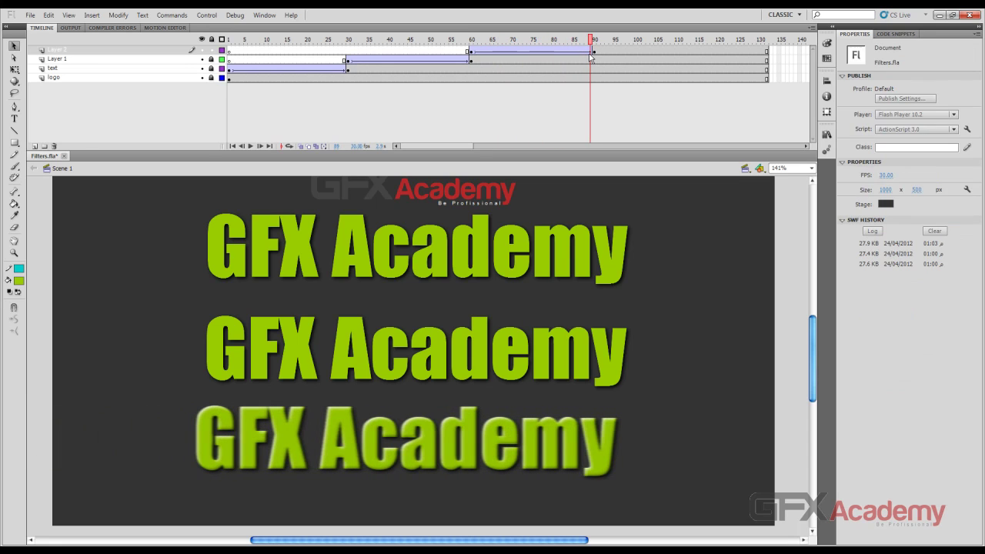
{"action": "key", "text": "ctrl+Return"}
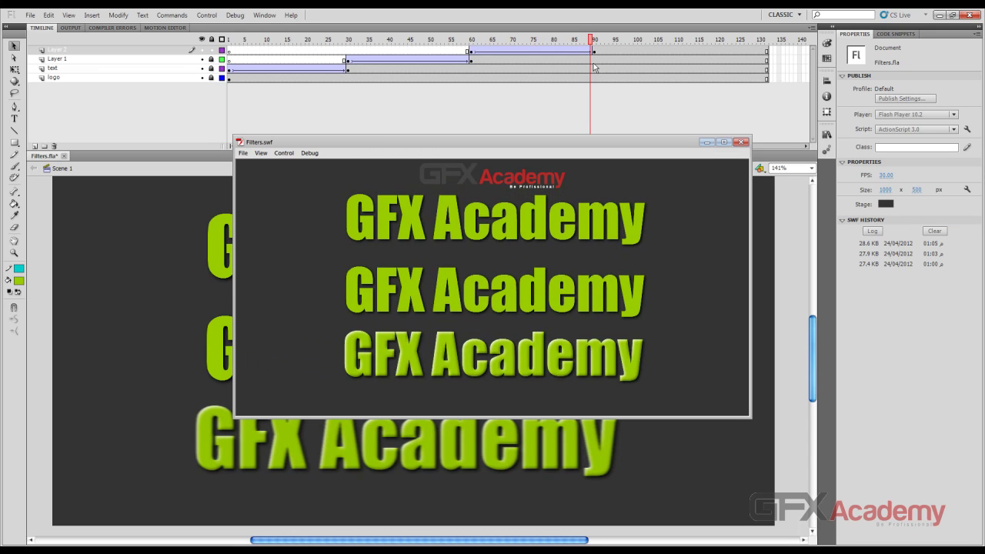
{"action": "left_click", "coordinate": [742, 142]}
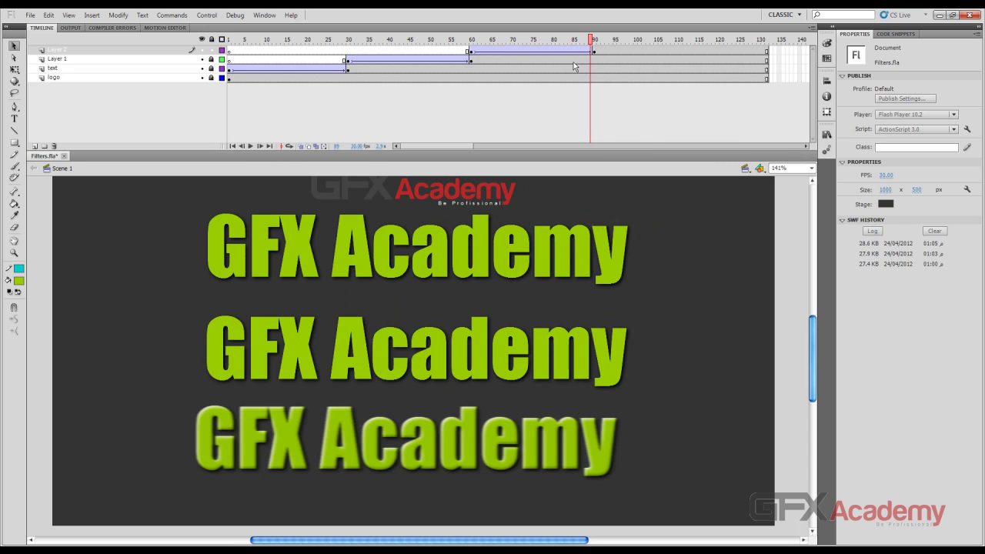
Remove frames on all layers within Layer 2's tween so it ends at frame 79, and test the movie
{"action": "left_click_drag", "start_coordinate": [505, 51], "coordinate": [549, 82]}
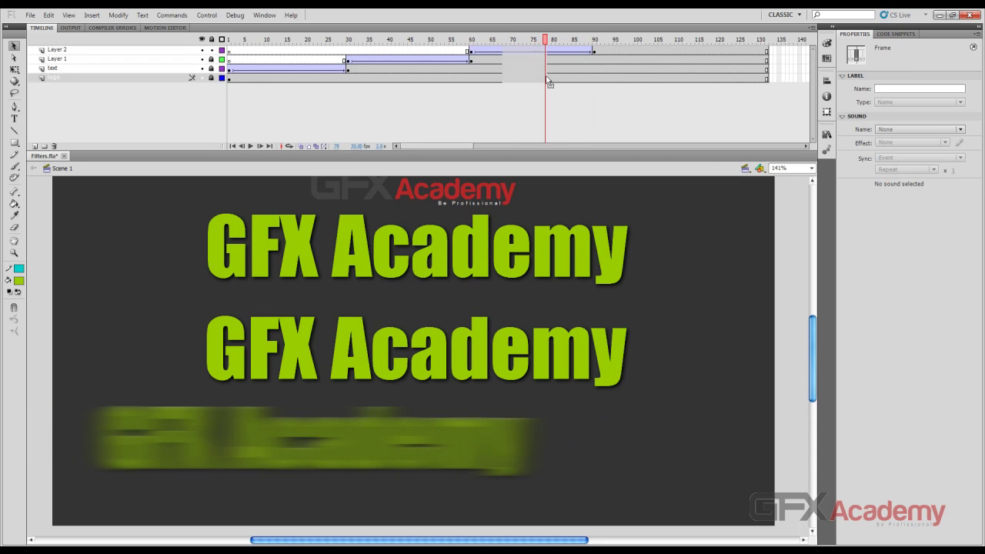
{"action": "key", "text": "shift+F5"}
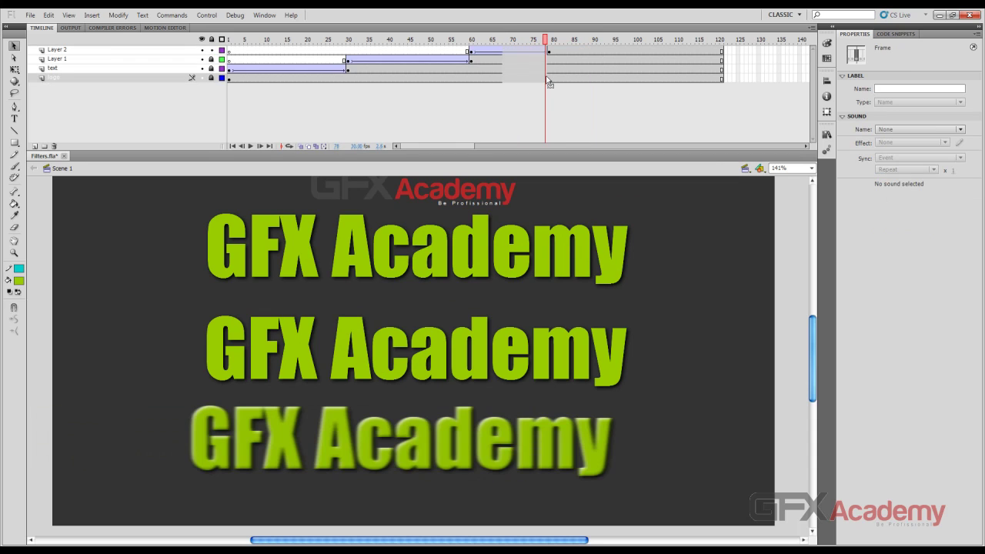
{"action": "key", "text": "ctrl+Return"}
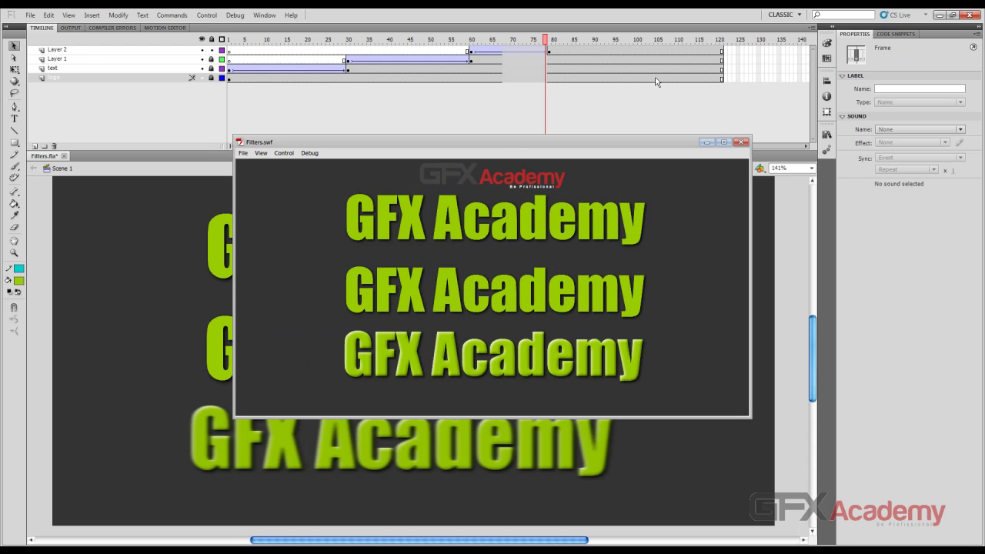
{"action": "left_click", "coordinate": [741, 142]}
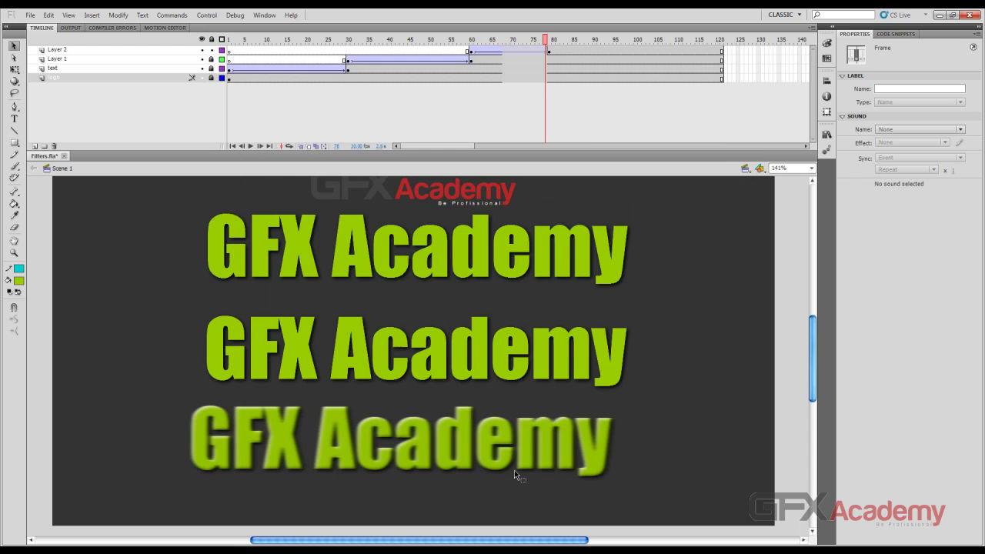
Remove more frames across all layers so that Layer 2's tween ends at frame 73
{"action": "left_click", "coordinate": [493, 452]}
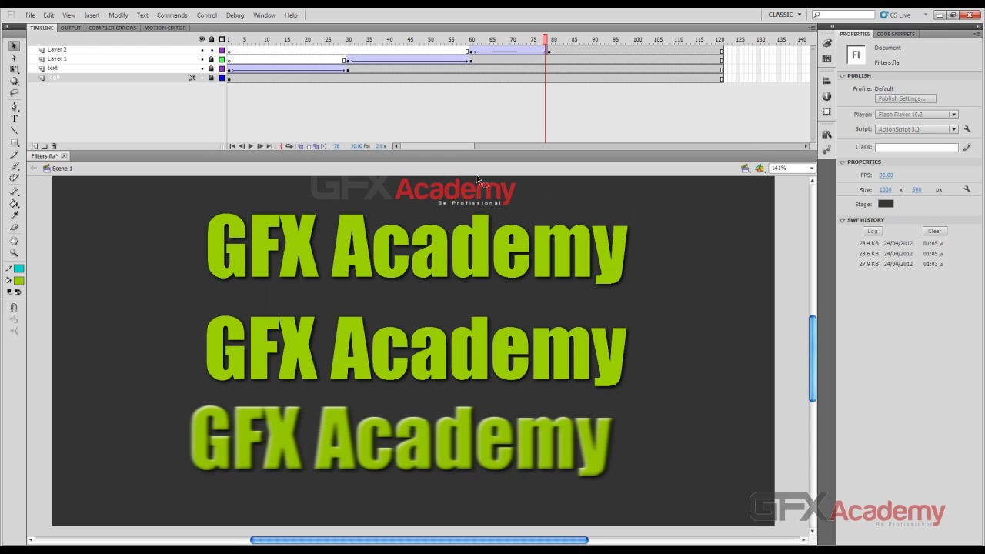
{"action": "left_click", "coordinate": [504, 40]}
{"action": "left_click", "coordinate": [511, 78]}
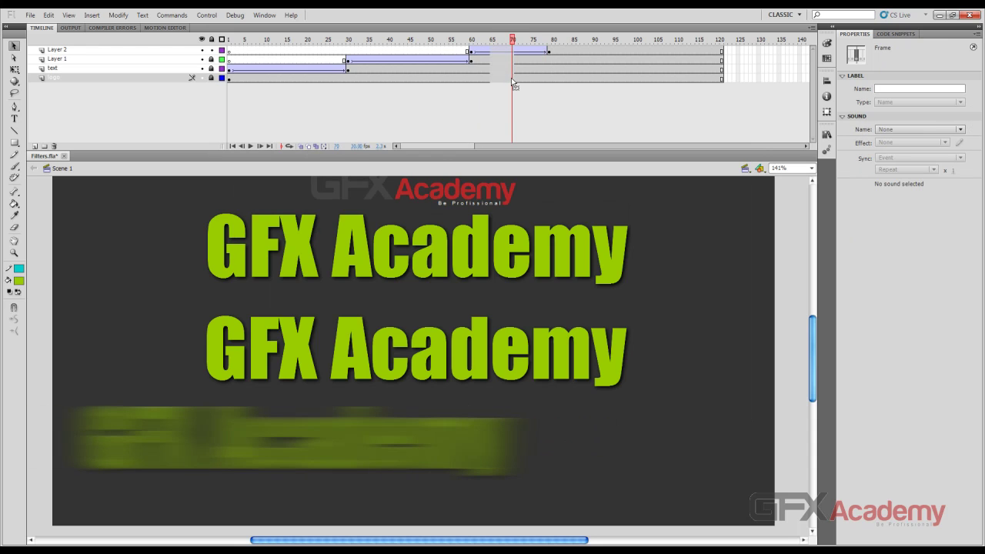
{"action": "key", "text": "shift+F5"}
{"action": "left_click", "coordinate": [417, 459]}
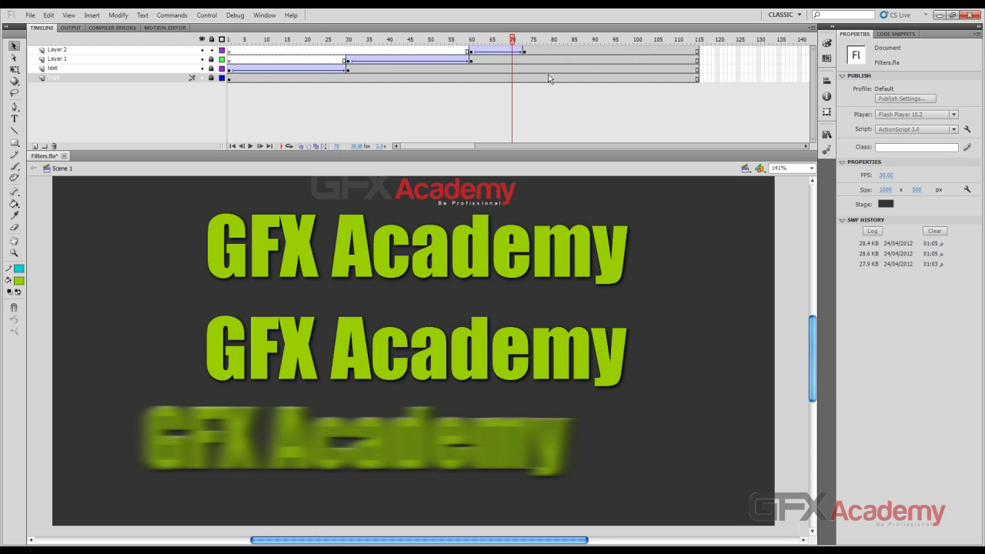
Move the transparent third text line at frame 60 left, completely off the stage, to an X position of about -149
{"action": "left_click", "coordinate": [551, 42]}
{"action": "left_click", "coordinate": [538, 435]}
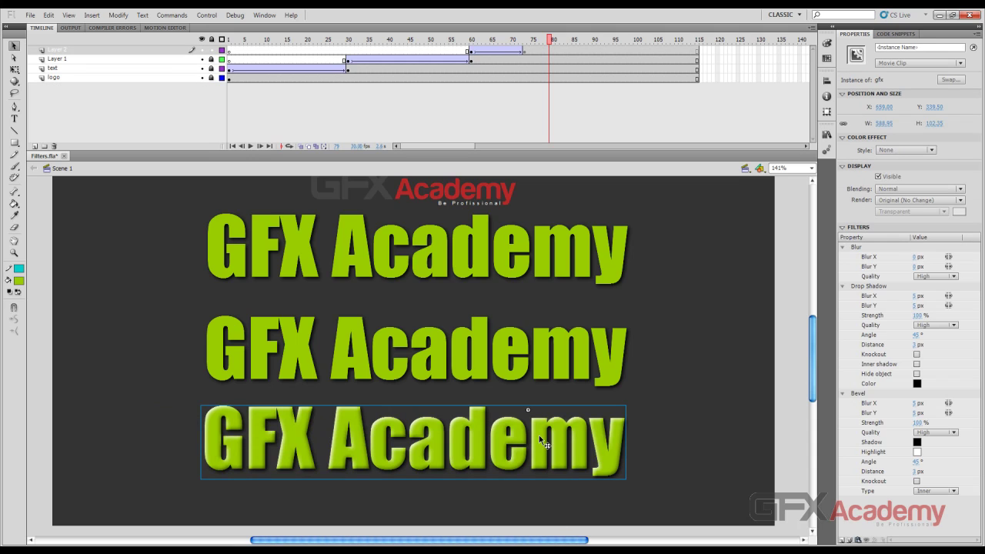
{"action": "left_click_drag", "start_coordinate": [501, 41], "coordinate": [471, 42]}
{"action": "key", "text": "ctrl+minus"}
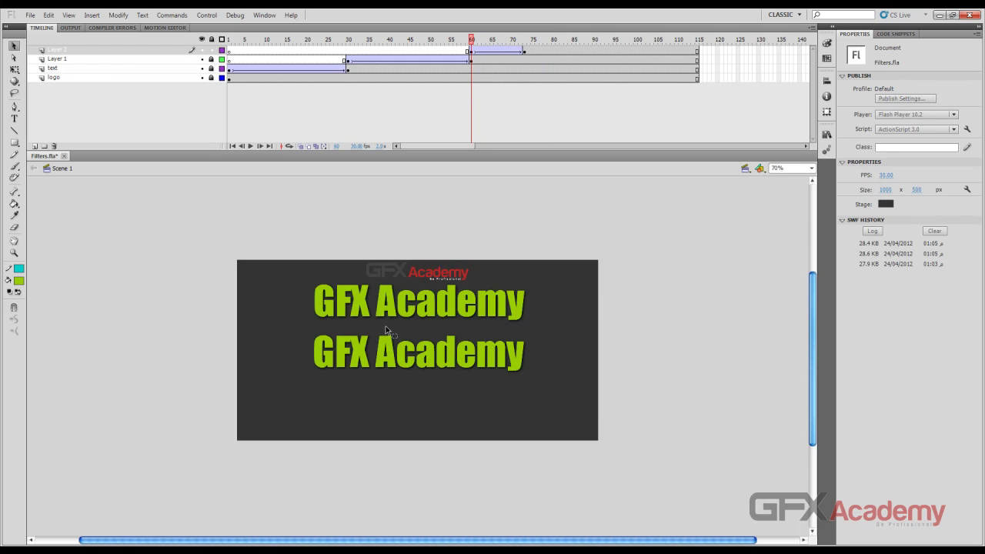
{"action": "left_click", "coordinate": [311, 405]}
{"action": "key", "text": "shift+Left"}
{"action": "key", "text": "shift+Left"}
{"action": "key", "text": "shift+Left"}
{"action": "key", "text": "shift+Left"}
{"action": "key", "text": "shift+Left"}
{"action": "key", "text": "shift+Left"}
{"action": "key", "text": "shift+Left"}
{"action": "key", "text": "shift+Left"}
{"action": "key", "text": "shift+Left"}
{"action": "key", "text": "shift+Left"}
{"action": "key", "text": "shift+Left"}
{"action": "key", "text": "shift+Left"}
{"action": "key", "text": "shift+Left"}
{"action": "key", "text": "shift+Left"}
{"action": "key", "text": "shift+Left"}
{"action": "key", "text": "shift+Left"}
{"action": "key", "text": "shift+Left"}
{"action": "key", "text": "shift+Left"}
{"action": "key", "text": "shift+Left"}
{"action": "key", "text": "shift+Left"}
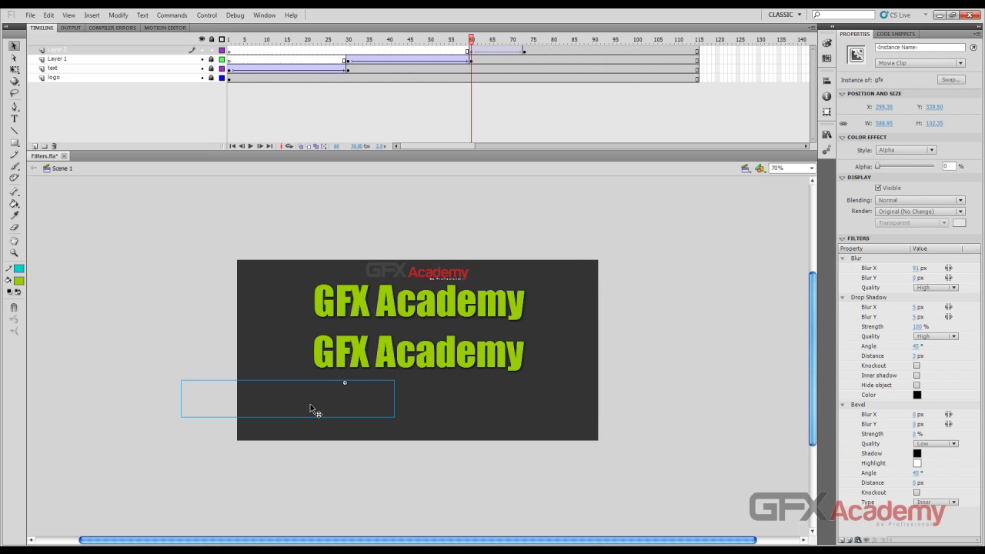
{"action": "key", "text": "shift+Left"}
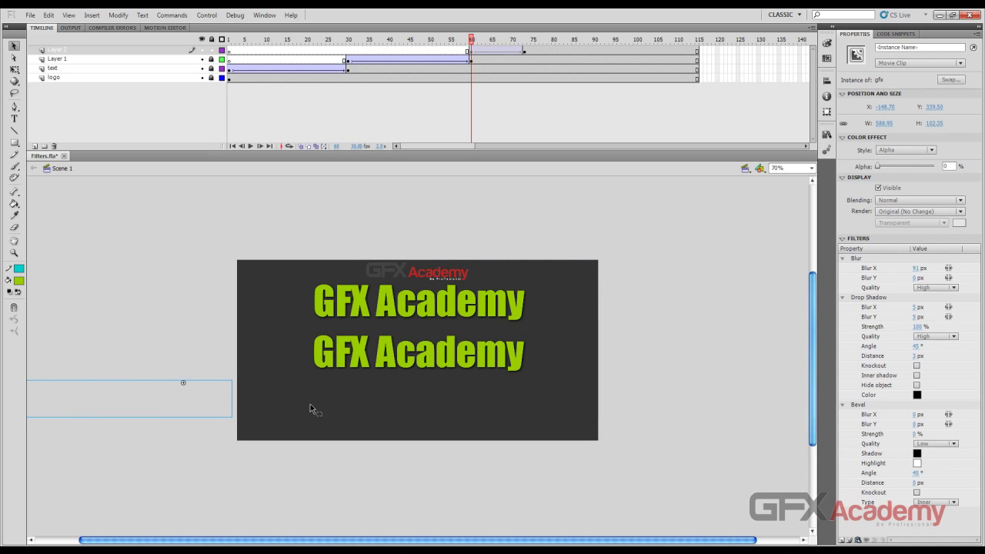
Test the movie with the repositioned third text line and close the preview
{"action": "key", "text": "ctrl+Return"}
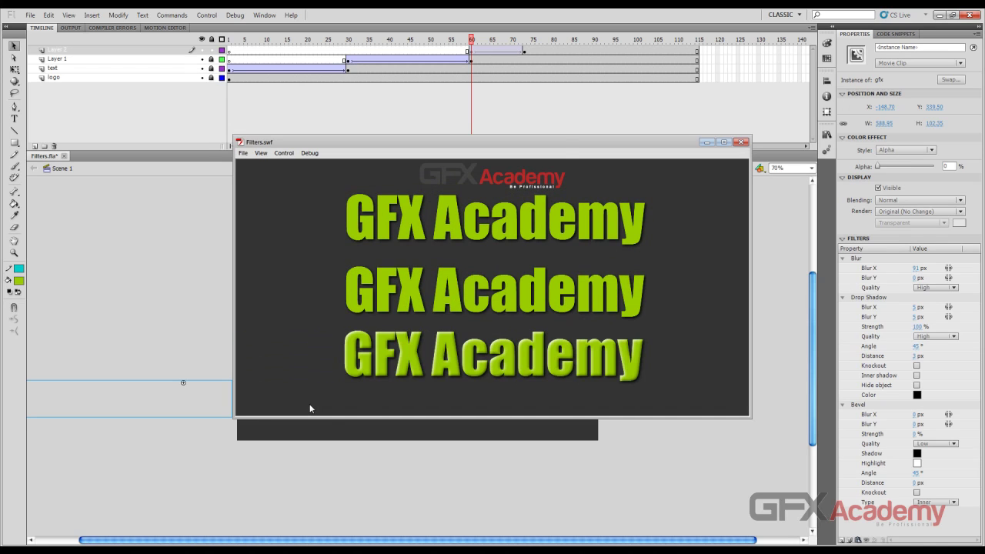
{"action": "left_click", "coordinate": [741, 142]}
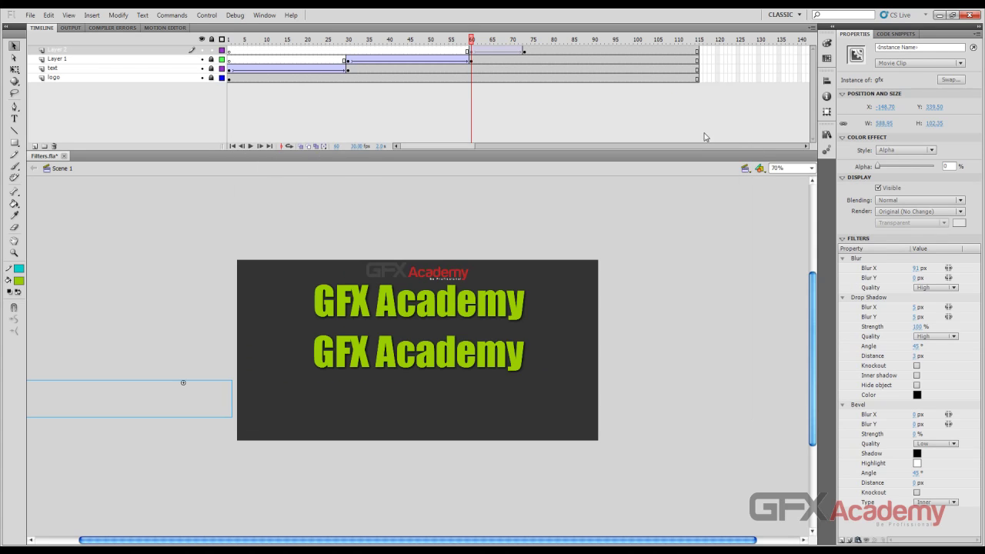
Scrub through the shortened tween to frame 73 and lock Layer 2
{"action": "left_click_drag", "start_coordinate": [473, 40], "coordinate": [524, 40]}
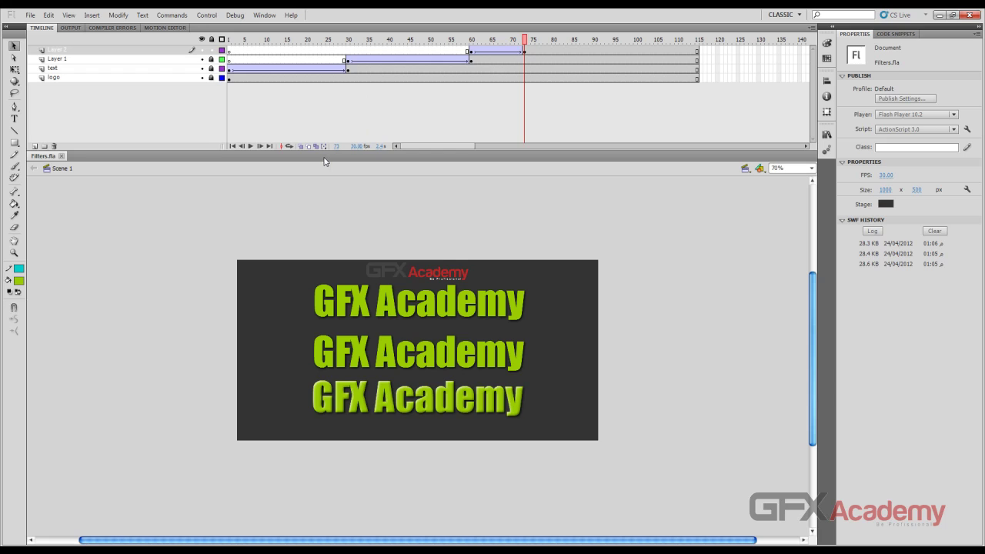
{"action": "left_click", "coordinate": [212, 50]}
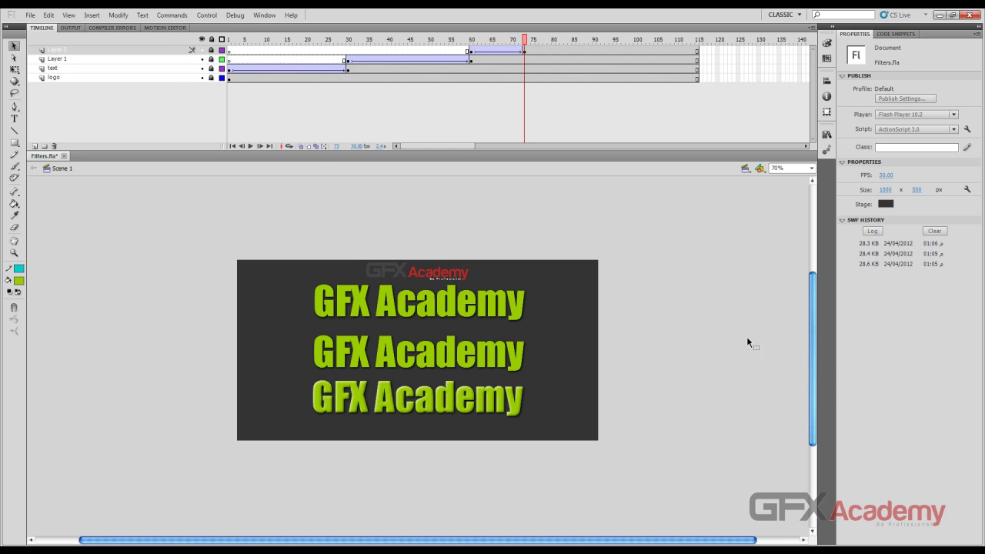